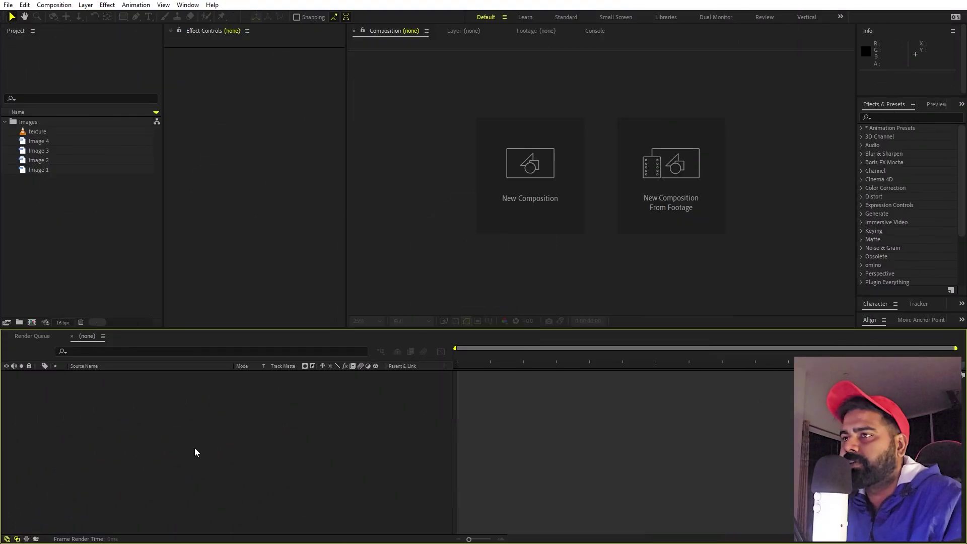
# Preview the four landmark images and scrub through the texture clip in the Images folder
pyautogui.doubleClick(40, 169)
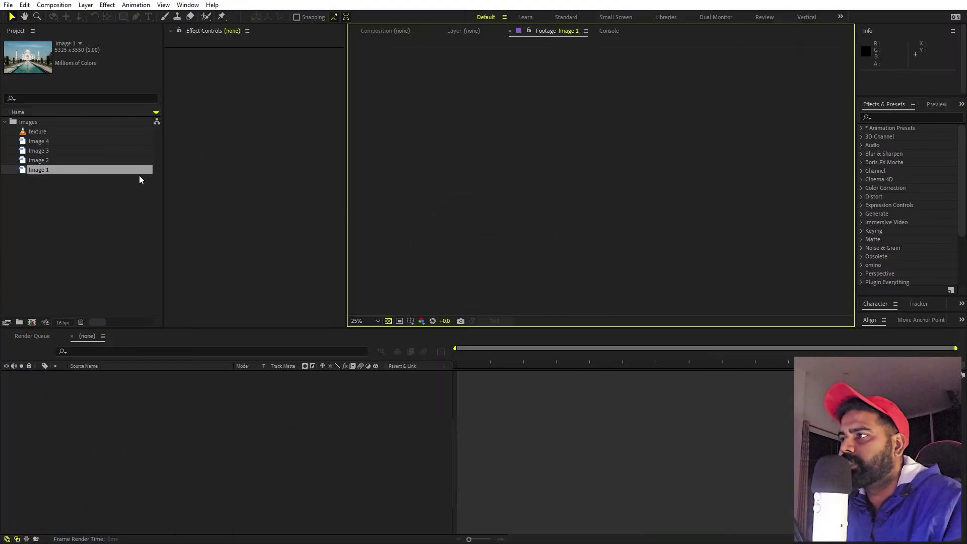
pyautogui.press(',')
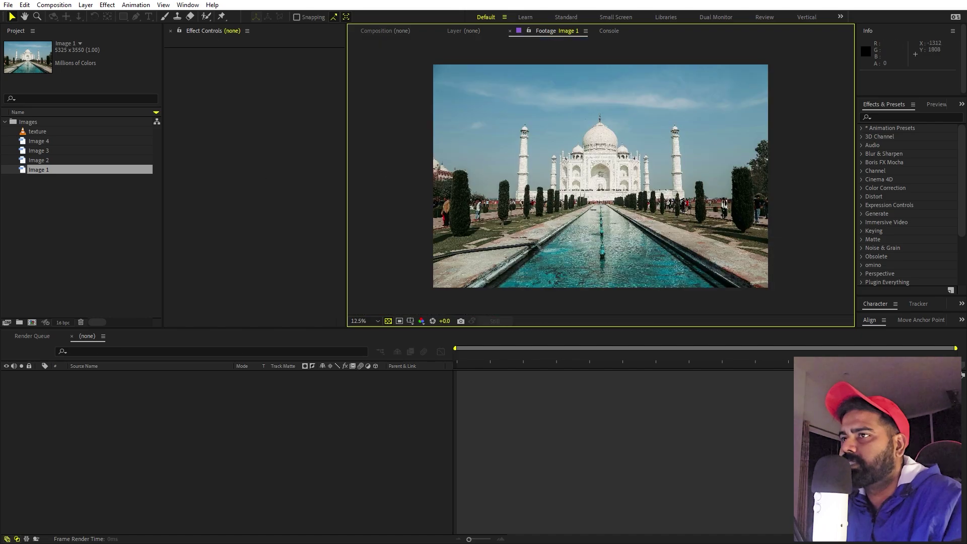
pyautogui.doubleClick(31, 160)
pyautogui.press('.')
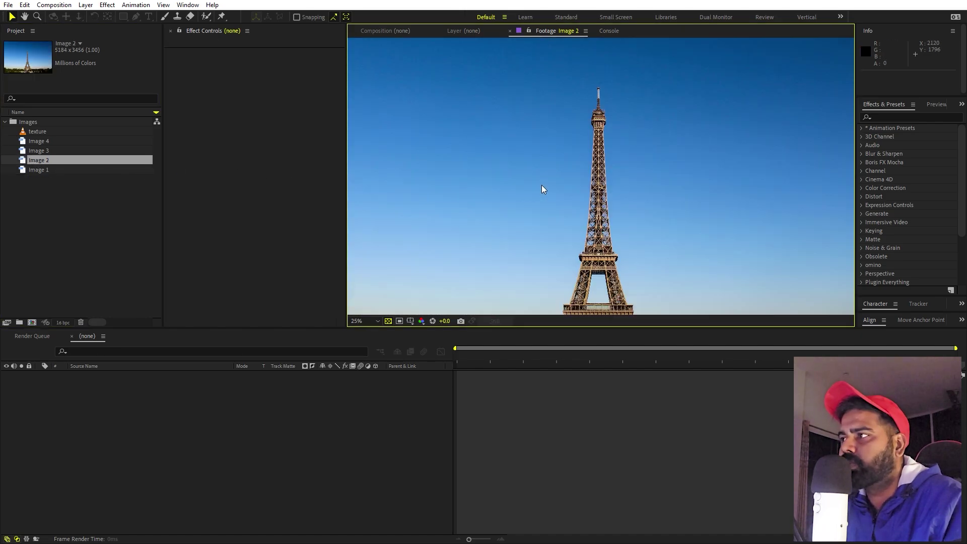
pyautogui.doubleClick(72, 150)
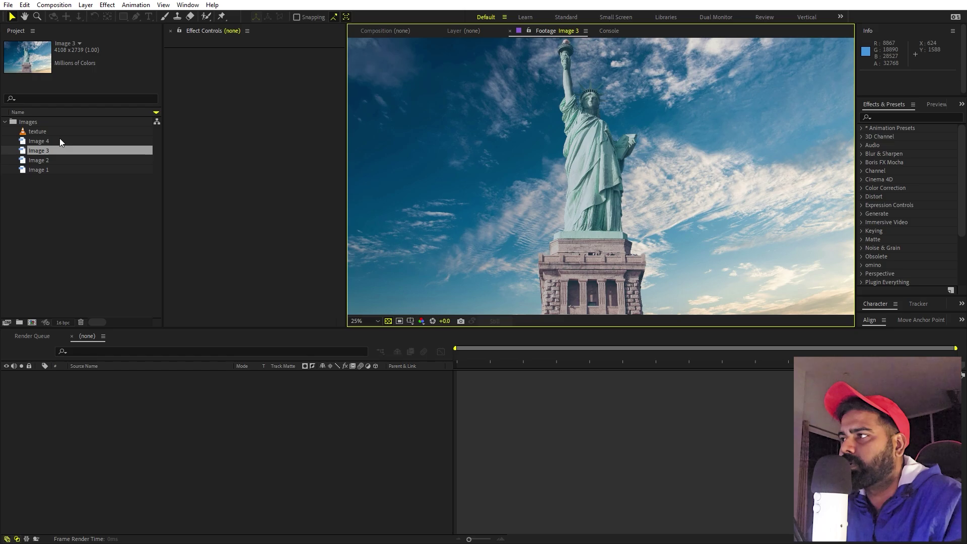
pyautogui.doubleClick(59, 141)
pyautogui.click(59, 192)
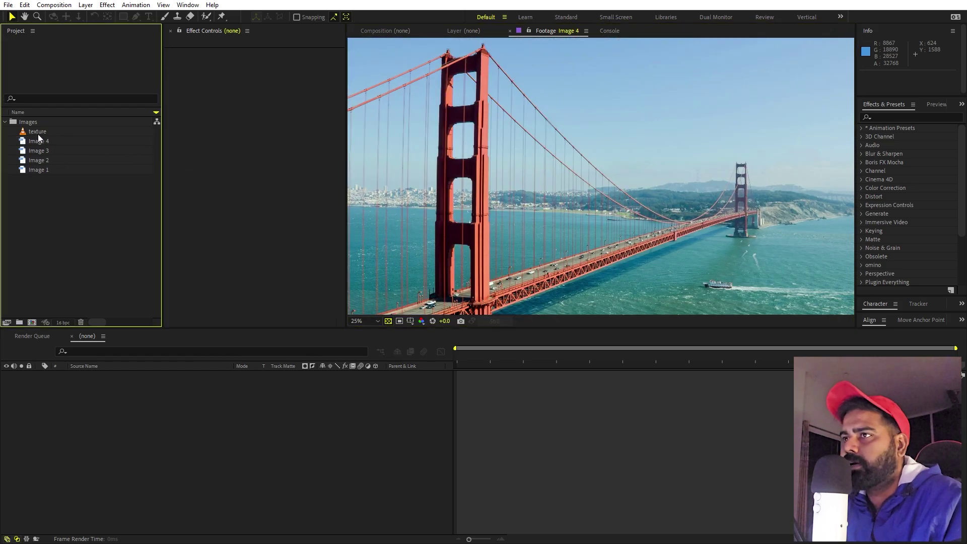
pyautogui.doubleClick(39, 134)
pyautogui.moveTo(370, 304); pyautogui.dragTo(602, 228)
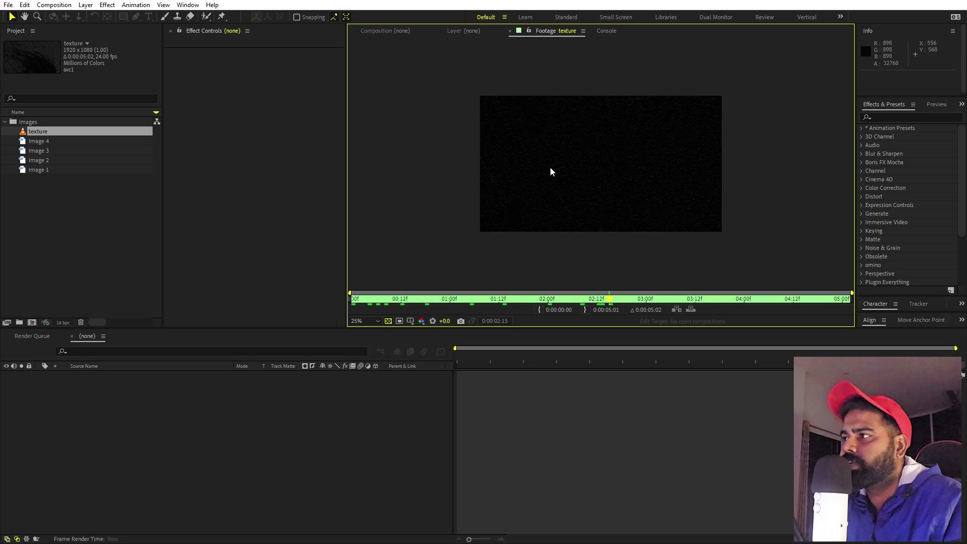
pyautogui.moveTo(509, 306); pyautogui.dragTo(719, 304)
pyautogui.click(76, 246)
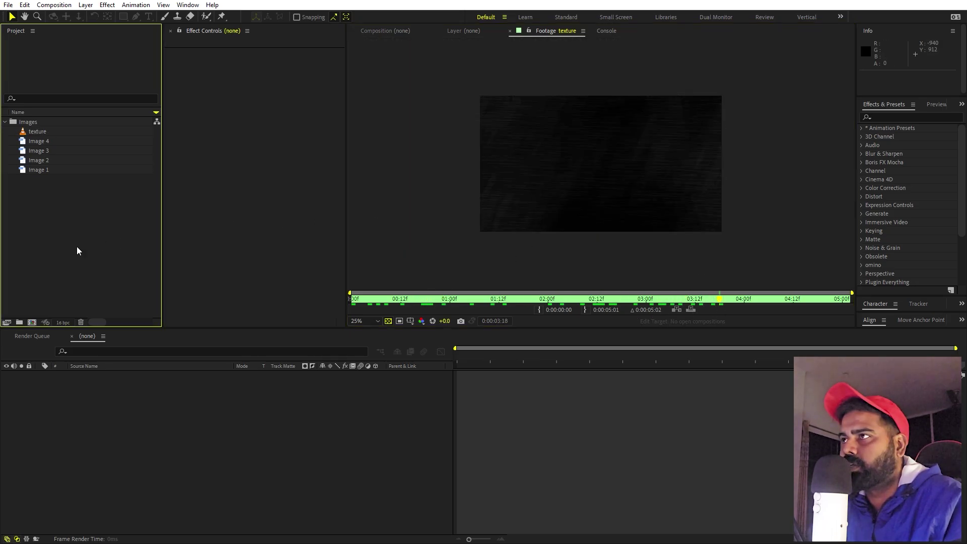
# Create a composition named Main with a width of 1920 px and a height of 1080 px
pyautogui.click(53, 5)
pyautogui.click(76, 16)
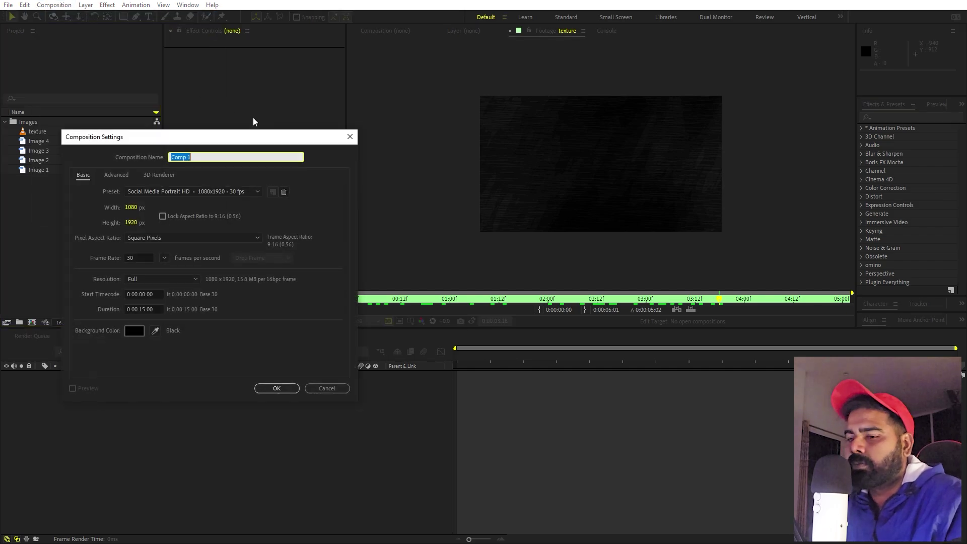
pyautogui.write('Main')
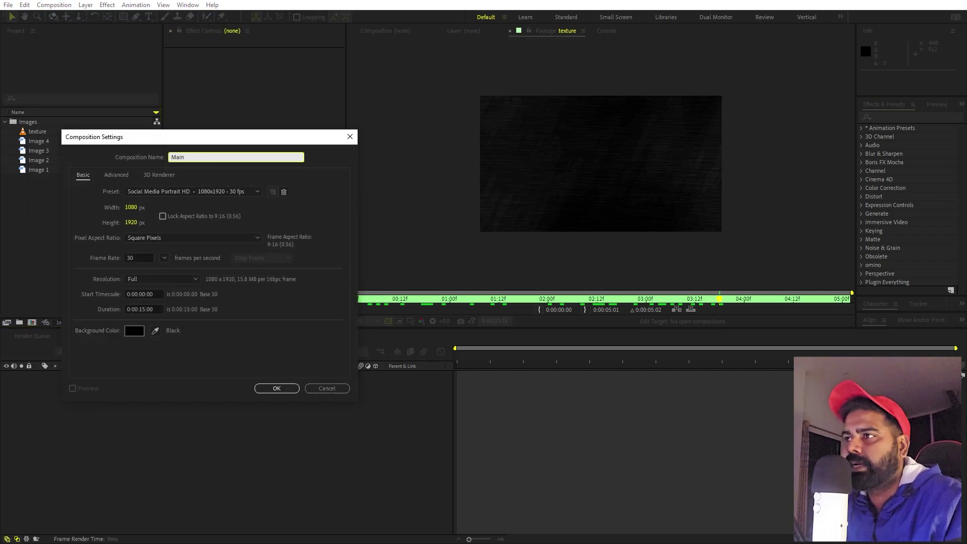
pyautogui.click(130, 207)
pyautogui.write('1920')
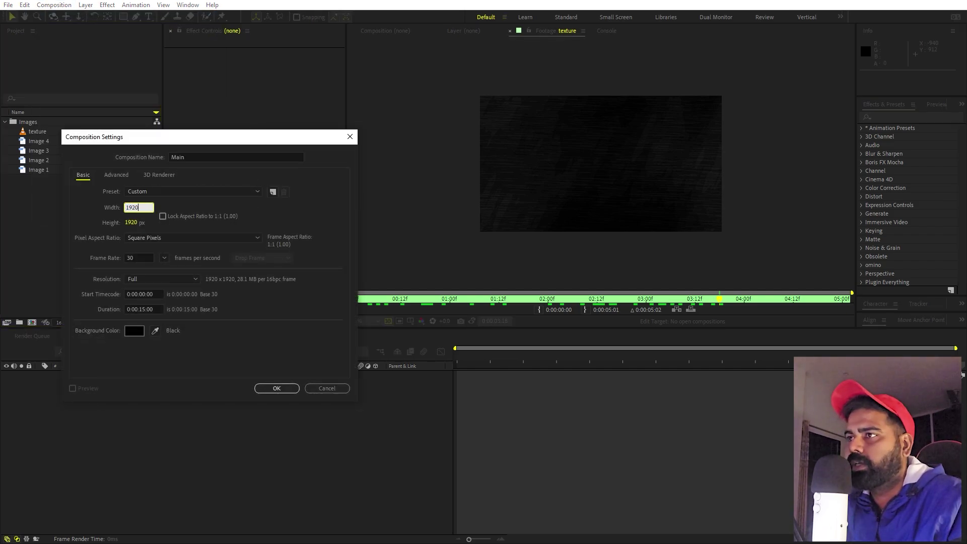
pyautogui.press('Tab')
pyautogui.write('1080')
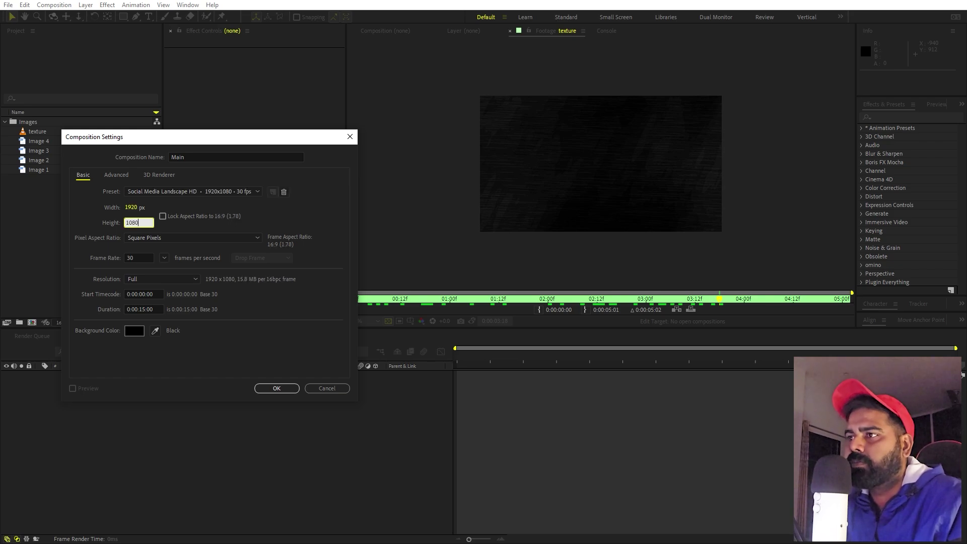
pyautogui.click(133, 358)
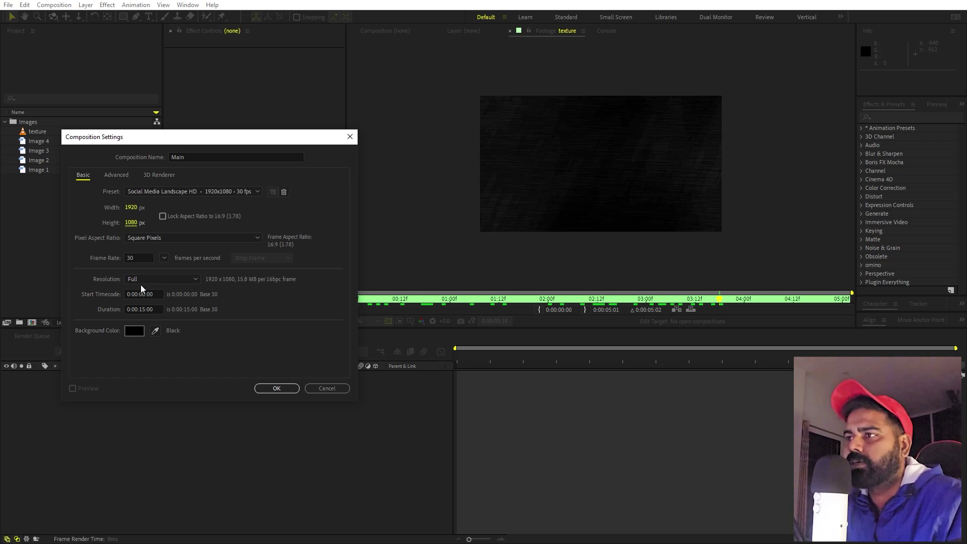
pyautogui.click(277, 389)
# Create a second 1920 x 1080 composition named Image 1
pyautogui.click(379, 320)
pyautogui.click(376, 343)
pyautogui.click(59, 6)
pyautogui.click(81, 30)
pyautogui.write('Ima')
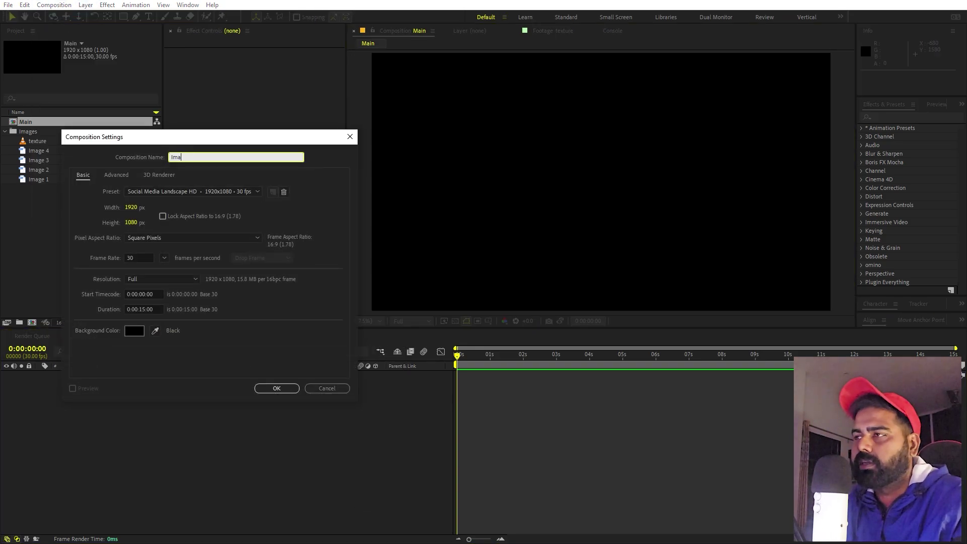
pyautogui.write('ge 1')
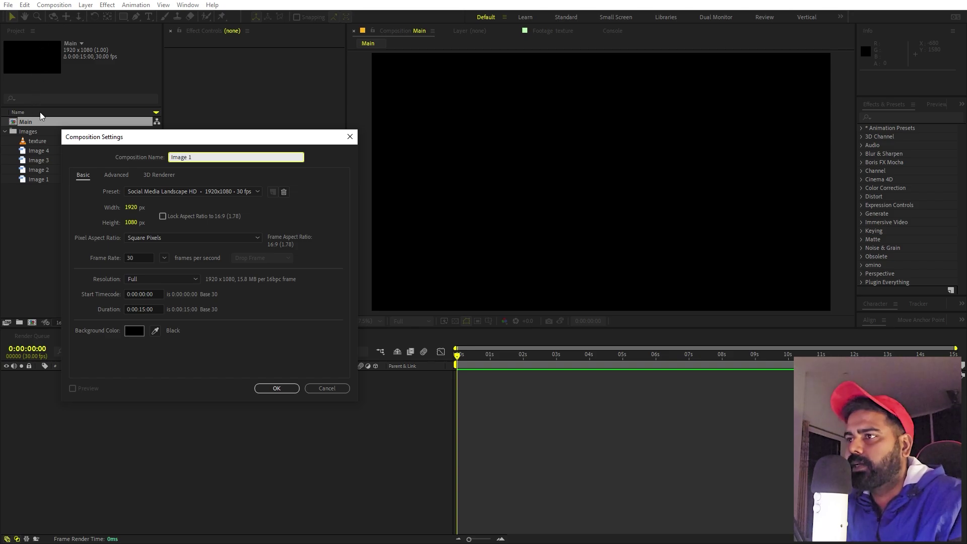
pyautogui.click(276, 388)
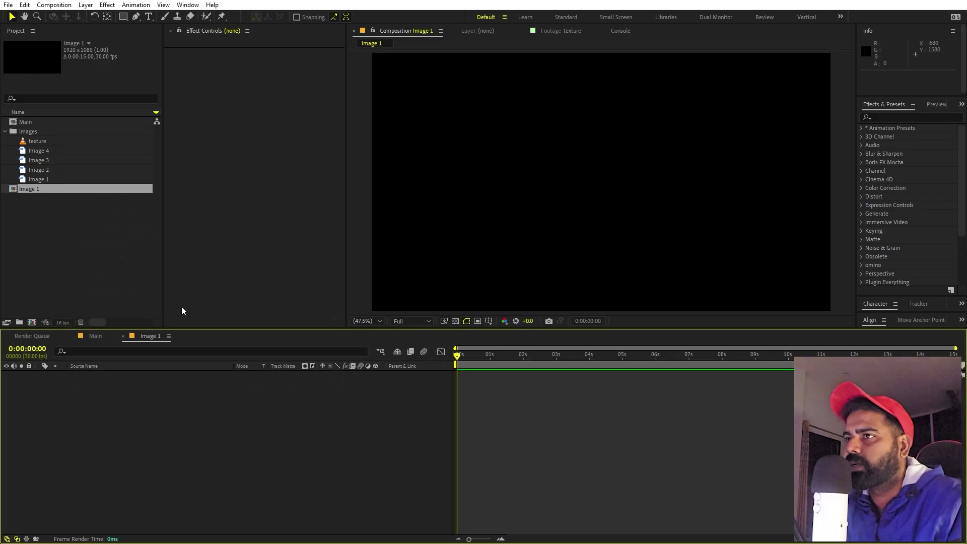
# Add the Image 1 picture to the Image 1 composition and scale it to about 38.1%
pyautogui.click(64, 244)
pyautogui.click(44, 180)
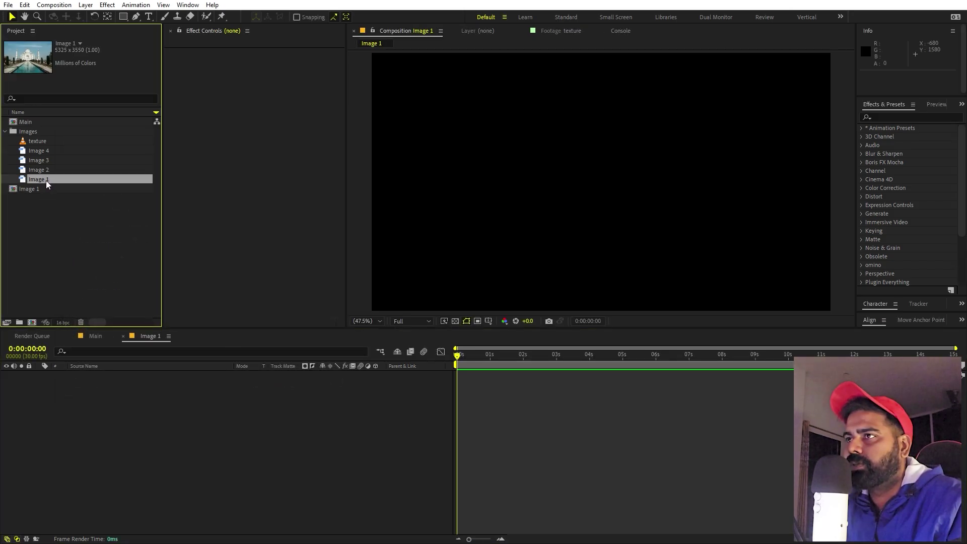
pyautogui.moveTo(47, 179); pyautogui.dragTo(156, 392)
pyautogui.press('s')
pyautogui.moveTo(339, 386); pyautogui.dragTo(318, 442)
pyautogui.press(',')
pyautogui.press(',')
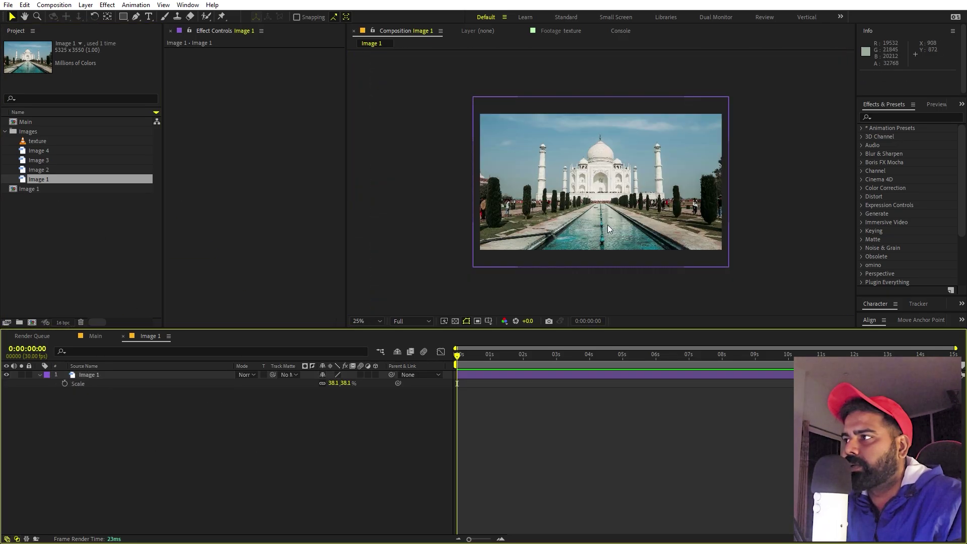
# Draw a large circle shape outward from the middle of the composition, with a red fill and a 0 px stroke
pyautogui.moveTo(124, 18); pyautogui.dragTo(166, 40)
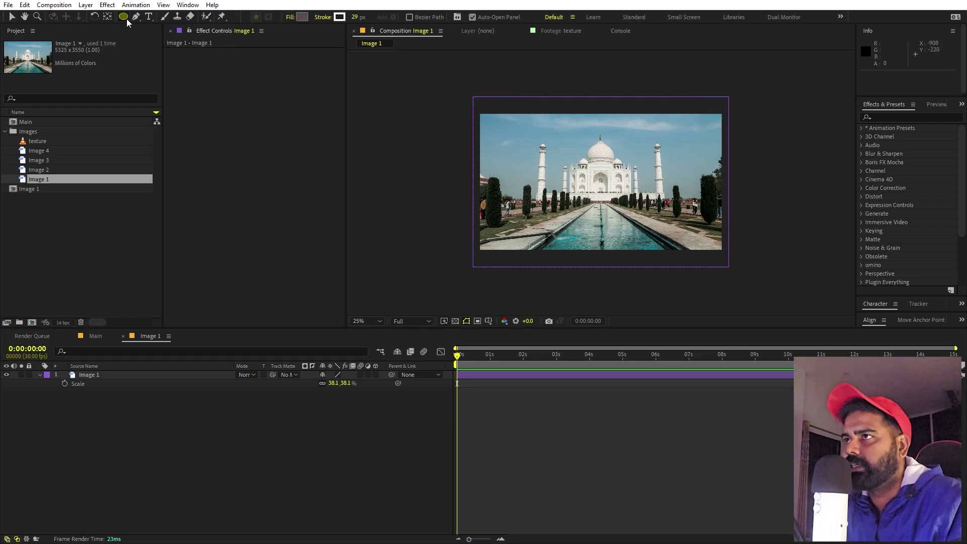
pyautogui.moveTo(602, 184); pyautogui.dragTo(553, 131)
pyautogui.press('.')
pyautogui.moveTo(356, 20); pyautogui.dragTo(247, 34)
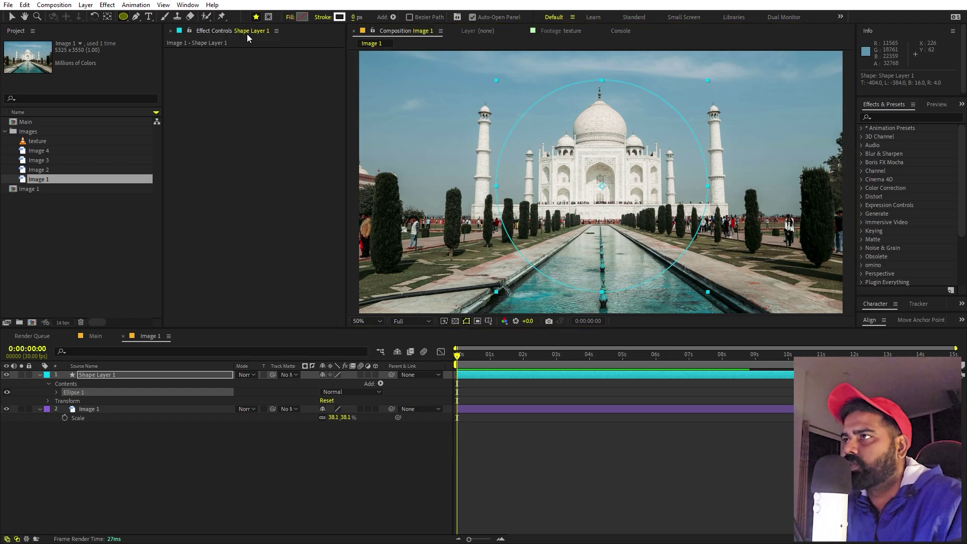
pyautogui.click(301, 16)
pyautogui.click(170, 197)
pyautogui.click(274, 195)
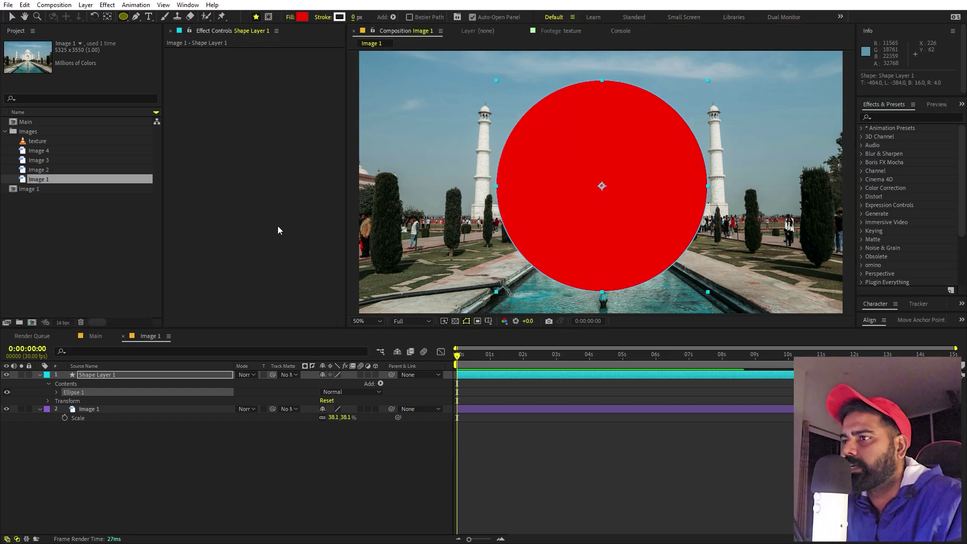
# Move the red circle straight down to the composition's bottom edge, at about position 964, 1084
pyautogui.click(159, 378)
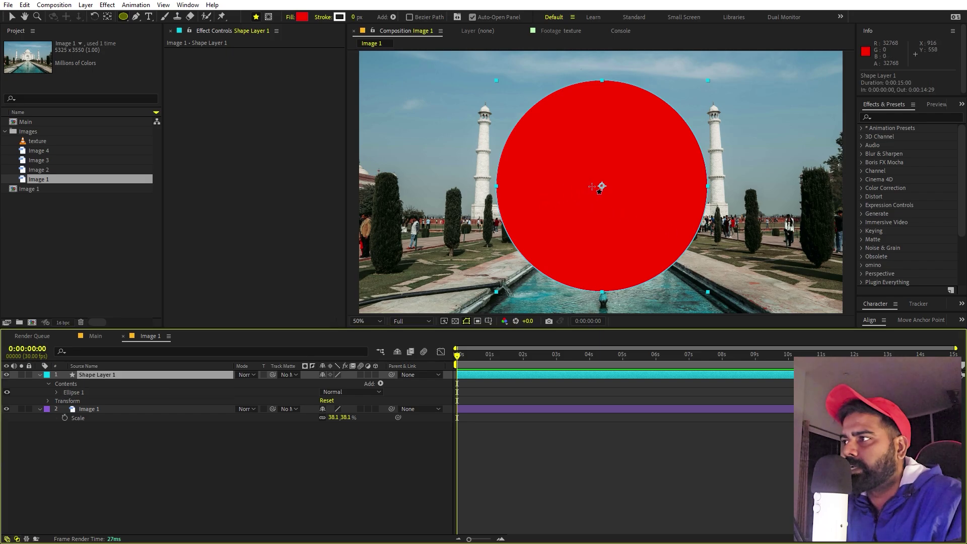
pyautogui.press('v')
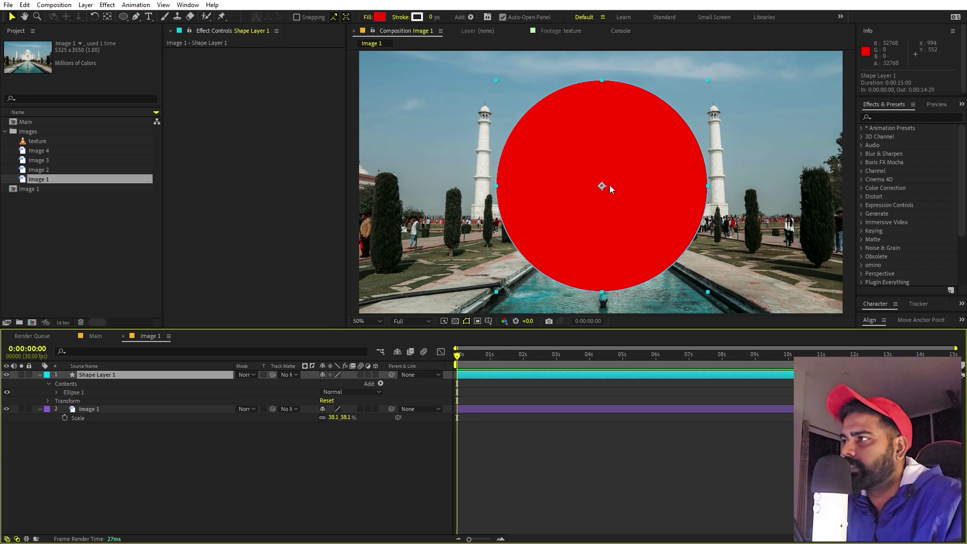
pyautogui.click(108, 18)
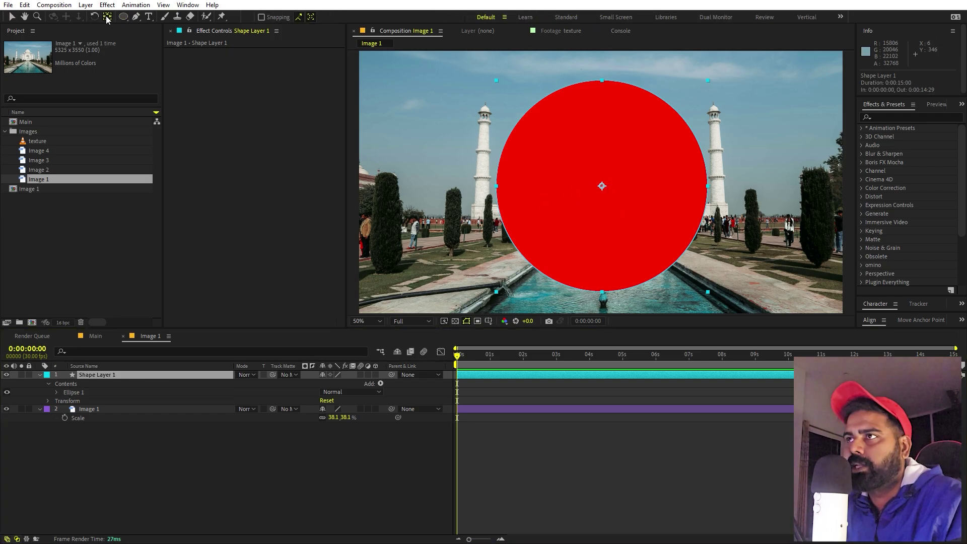
pyautogui.click(112, 377)
pyautogui.press('v')
pyautogui.moveTo(623, 175); pyautogui.dragTo(627, 295)
# Align the circle's anchor point with the composition's bottom edge by moving the circle up to position 964, 1080
pyautogui.press('h')
pyautogui.scroll(6, 633, 278)
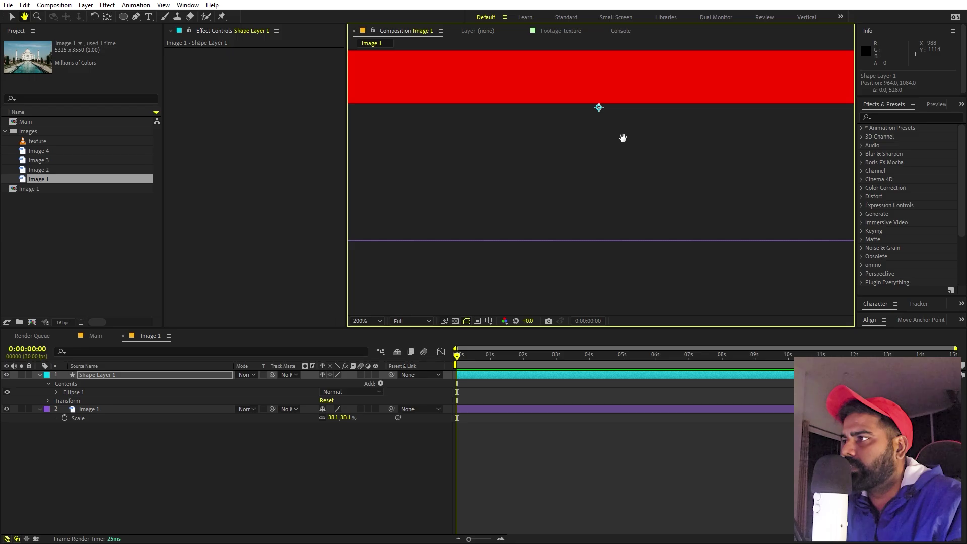
pyautogui.scroll(3, 599, 234)
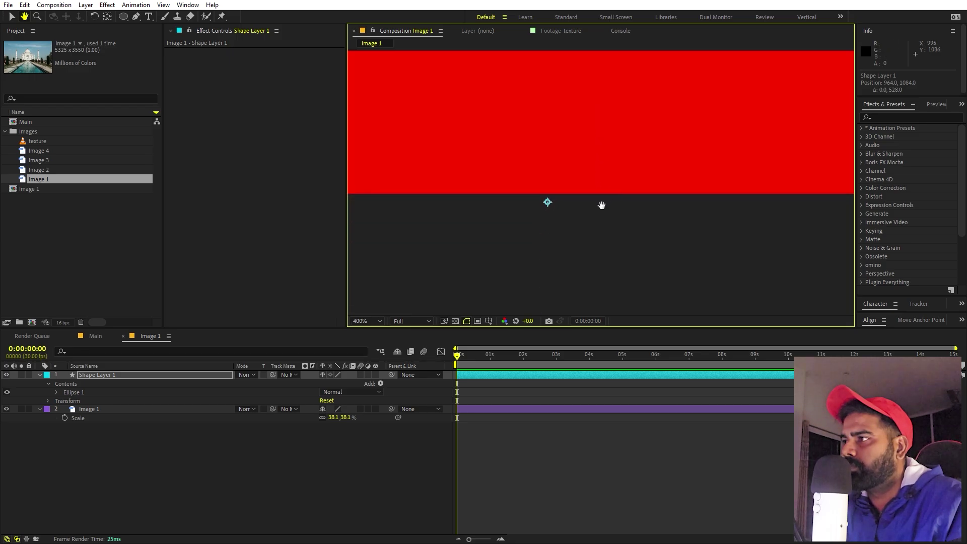
pyautogui.moveTo(538, 208); pyautogui.dragTo(579, 194)
pyautogui.press('v')
pyautogui.press(',')
pyautogui.press(',')
pyautogui.press(',')
pyautogui.press(',')
pyautogui.press(',')
pyautogui.press(',')
pyautogui.press(',')
pyautogui.press(',')
pyautogui.press(',')
pyautogui.press(',')
pyautogui.press(',')
pyautogui.press(',')
pyautogui.press('h')
pyautogui.press('v')
pyautogui.click(360, 321)
pyautogui.click(365, 342)
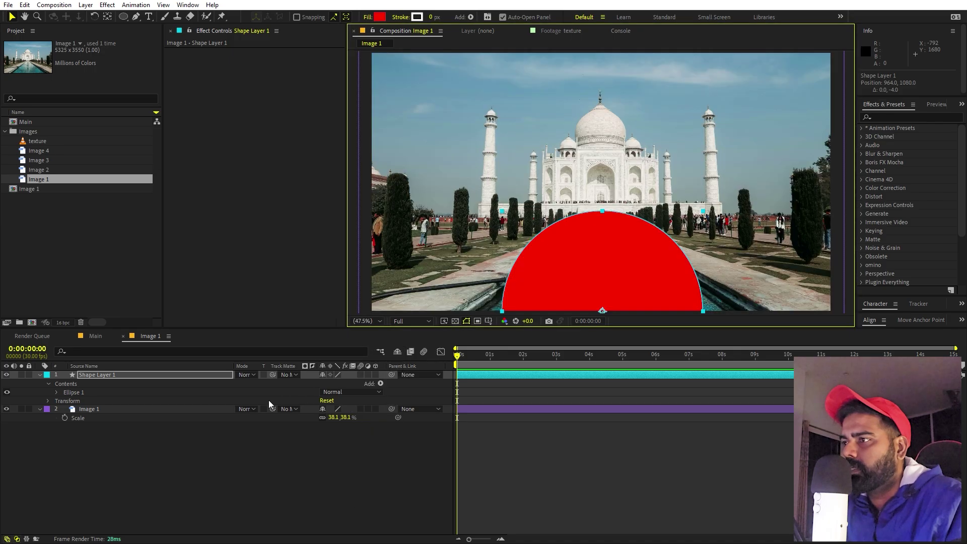
# Scale the red circle shape layer up to about 172.6%
pyautogui.press('s')
pyautogui.moveTo(335, 383); pyautogui.dragTo(652, 342)
pyautogui.click(35, 386)
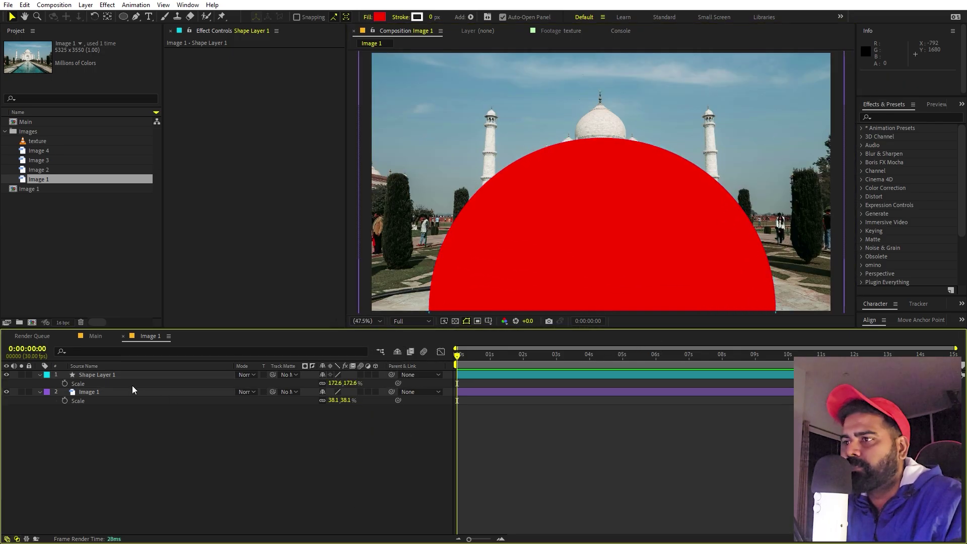
pyautogui.click(40, 376)
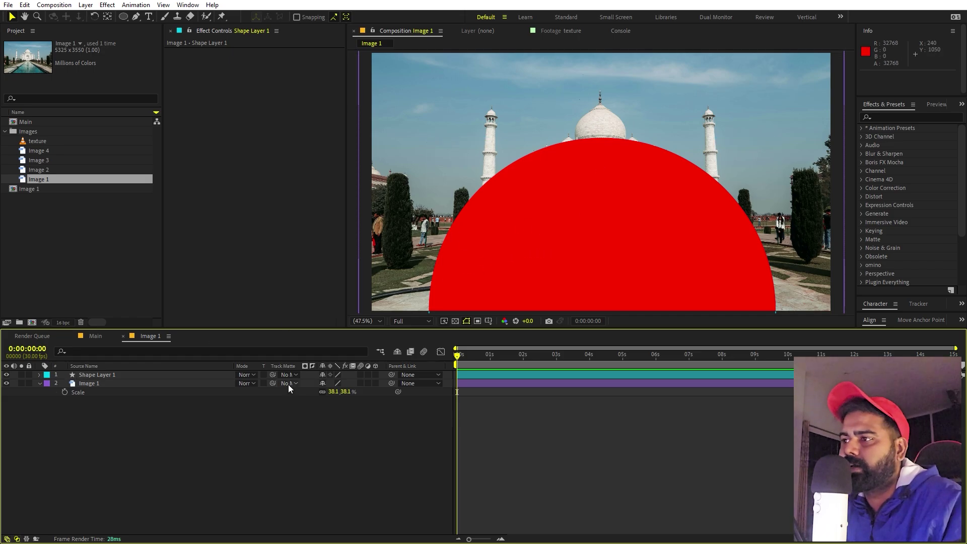
# Use the circle shape layer as the track matte of the Image 1 layer
pyautogui.click(194, 384)
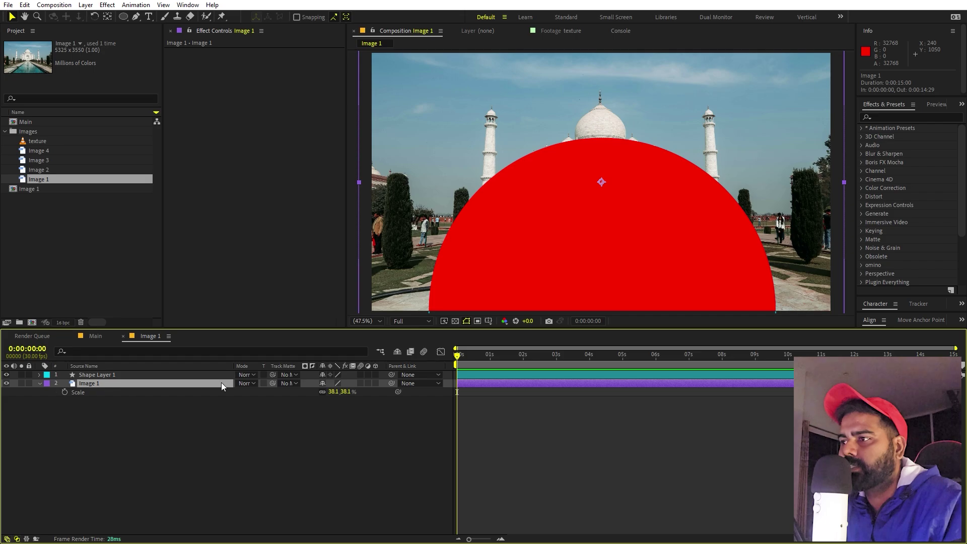
pyautogui.moveTo(272, 383); pyautogui.dragTo(118, 376)
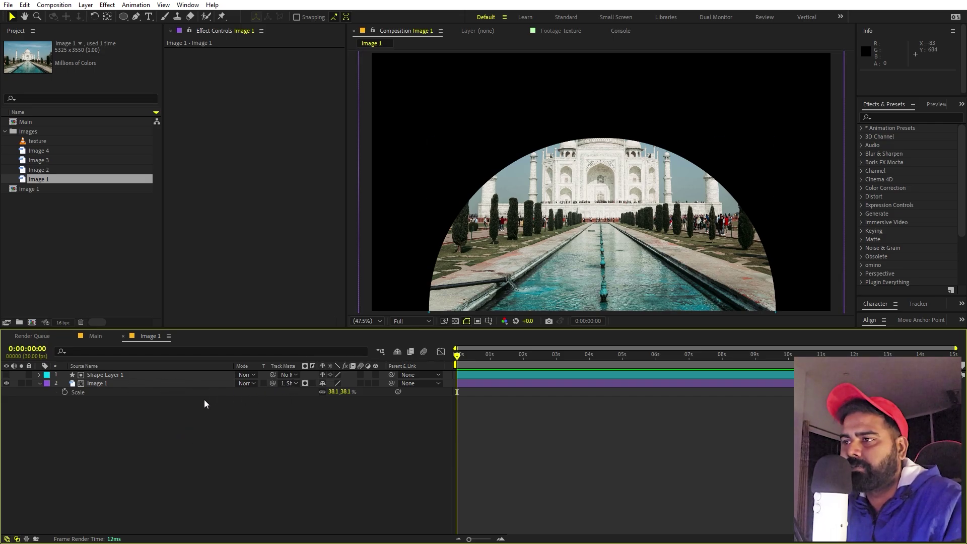
pyautogui.click(113, 375)
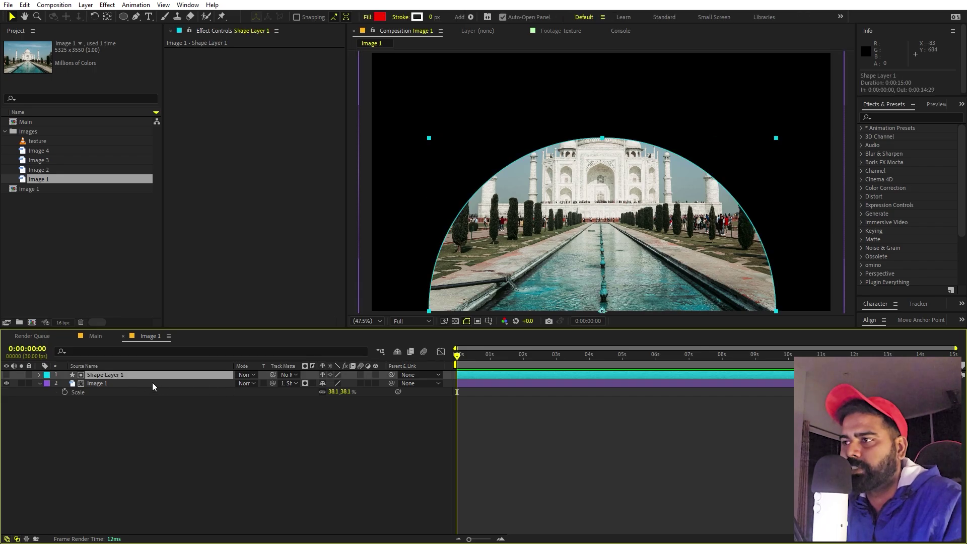
pyautogui.click(288, 409)
# Scale the Image 1 layer down to about 23.4% and move it lower so the monument fits inside the semicircle
pyautogui.click(93, 382)
pyautogui.press('s')
pyautogui.moveTo(332, 394); pyautogui.dragTo(308, 418)
pyautogui.moveTo(629, 190); pyautogui.dragTo(629, 243)
pyautogui.click(776, 118)
pyautogui.moveTo(772, 116); pyautogui.dragTo(742, 134)
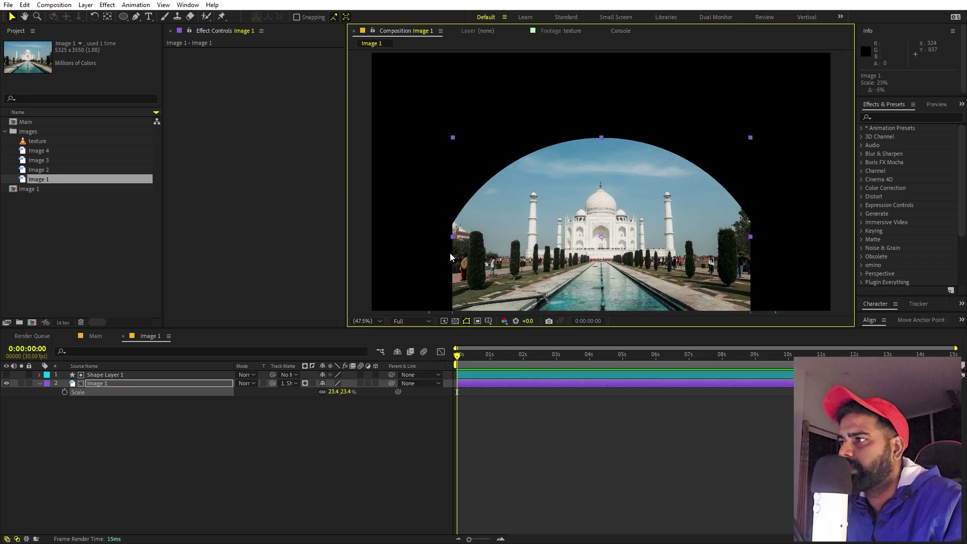
# Find the Motion Tile effect and apply it to the Image 1 layer
pyautogui.click(903, 116)
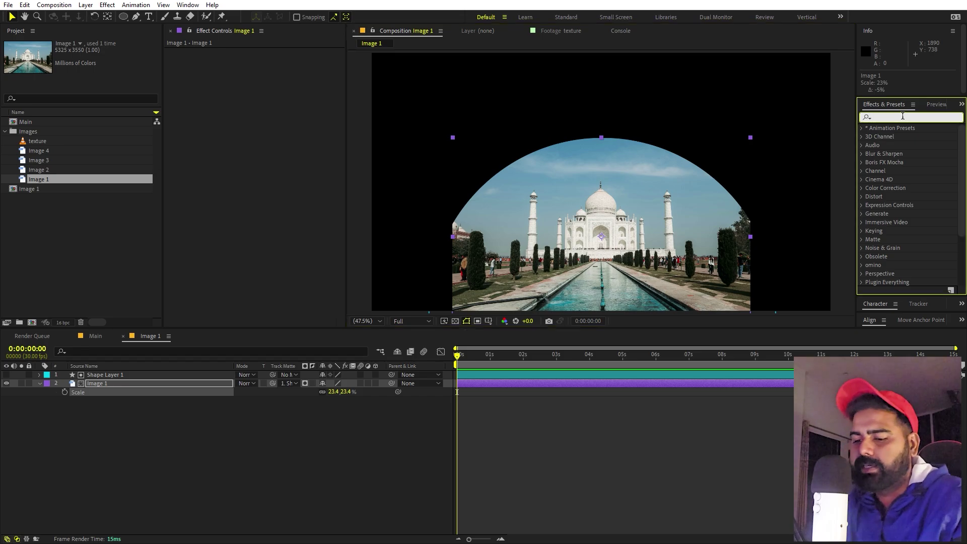
pyautogui.write('motion')
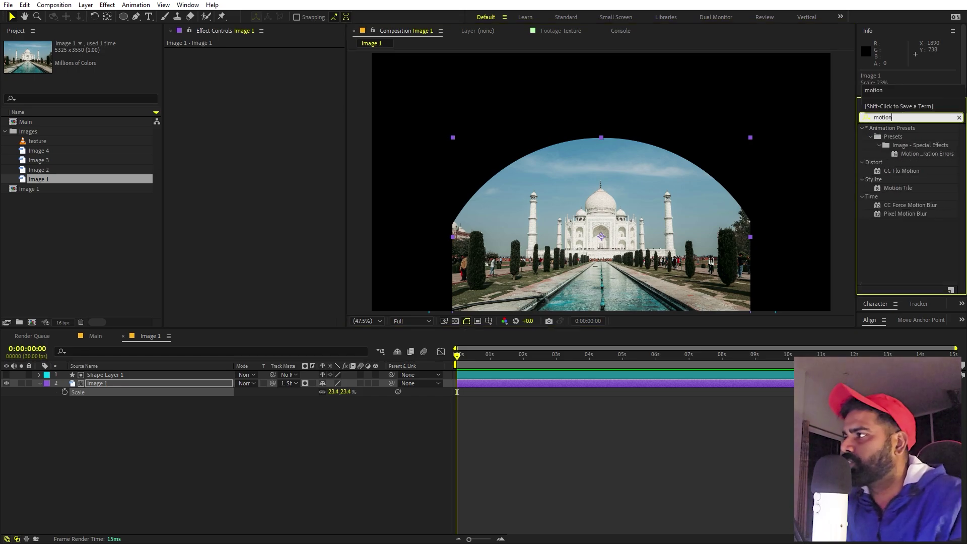
pyautogui.moveTo(904, 187); pyautogui.dragTo(159, 384)
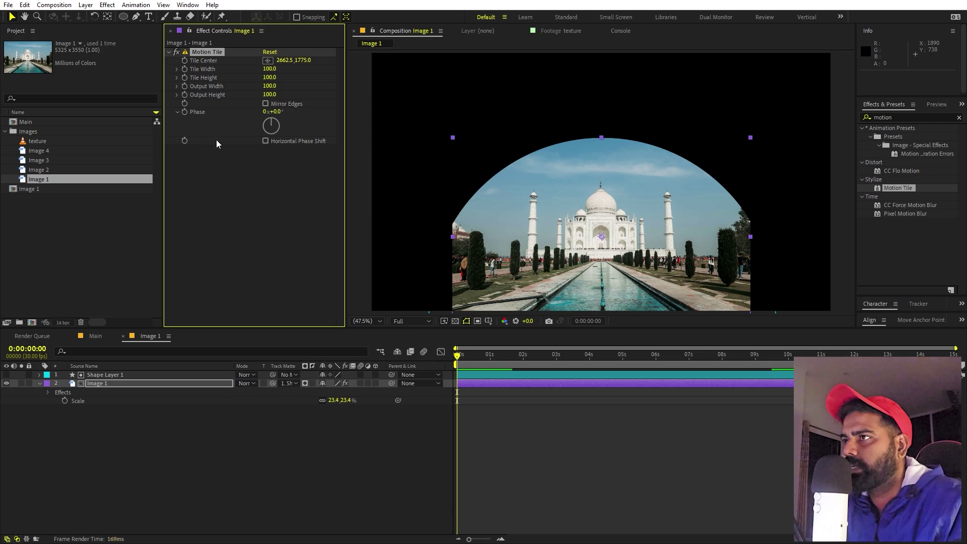
# Set the Motion Tile output width and output height to 150 and enable Mirror Edges
pyautogui.click(268, 86)
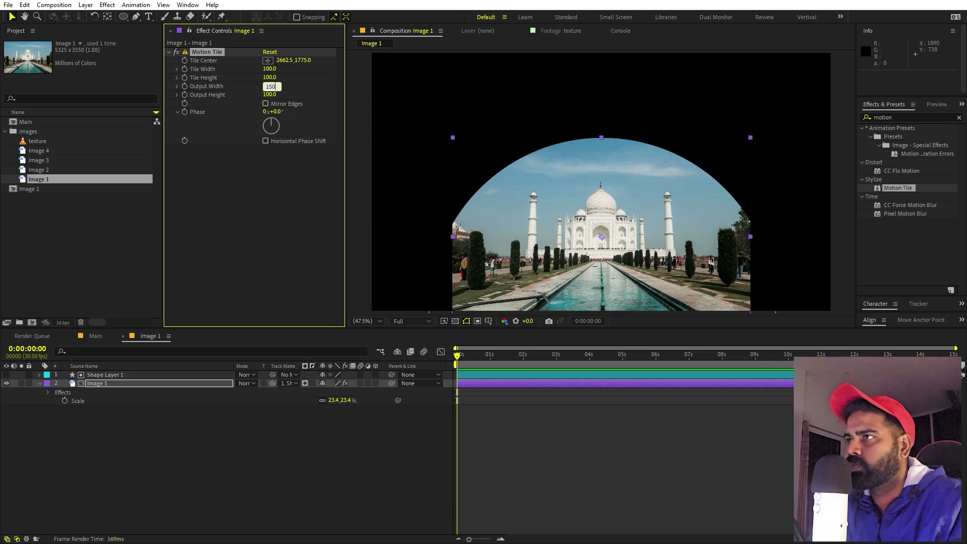
pyautogui.press('Tab')
pyautogui.write('150')
pyautogui.press('Return')
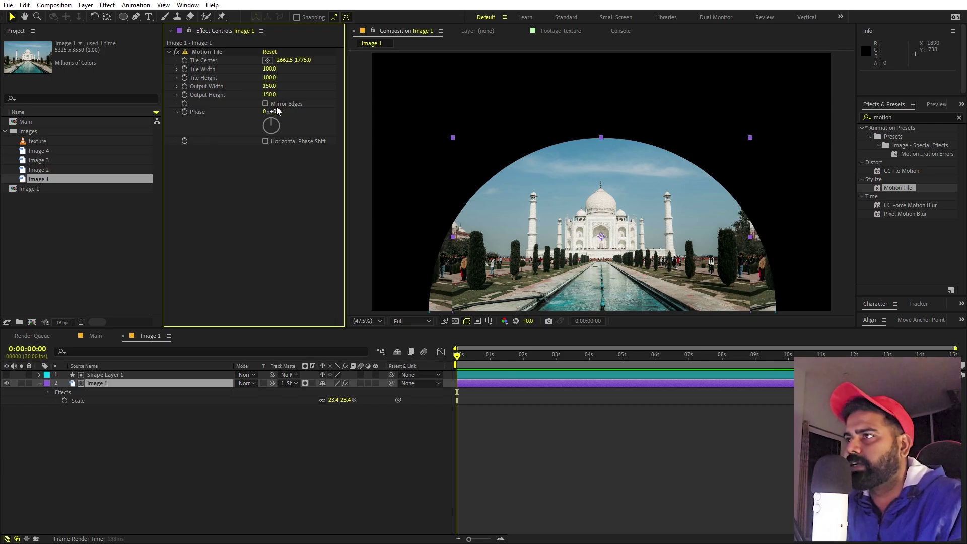
pyautogui.click(265, 104)
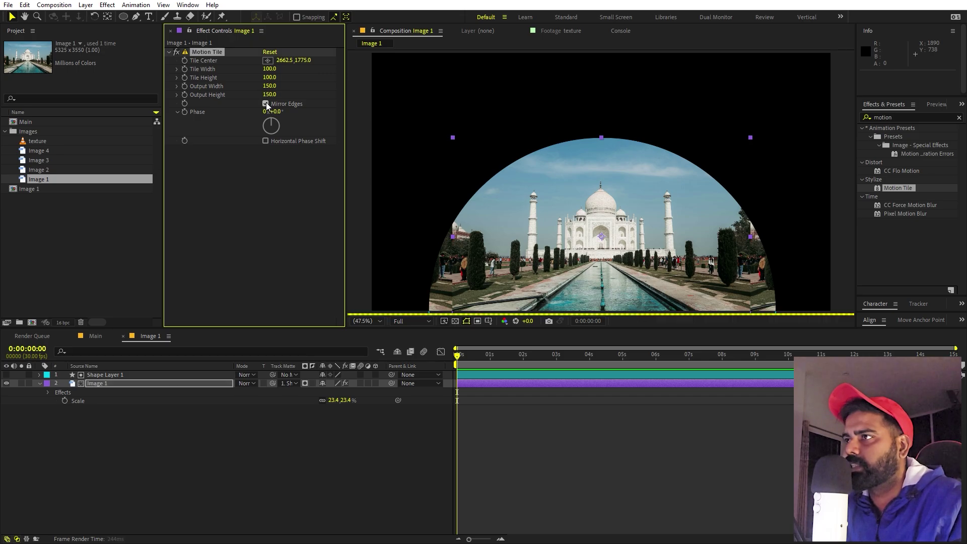
# Scale the Image 1 layer up to about 32.1% and move it lower so the monument fills the semicircle
pyautogui.press('s')
pyautogui.press('s')
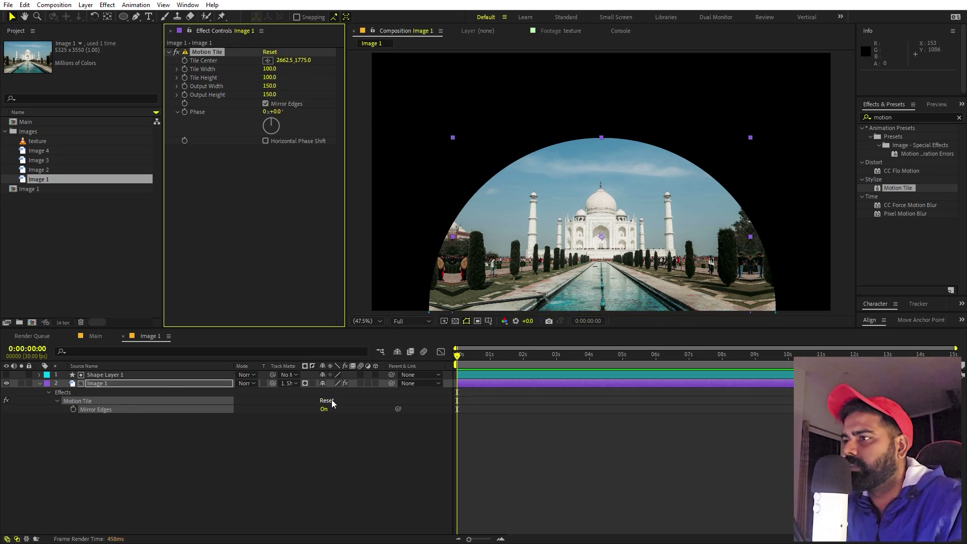
pyautogui.press('s')
pyautogui.moveTo(333, 391); pyautogui.dragTo(361, 399)
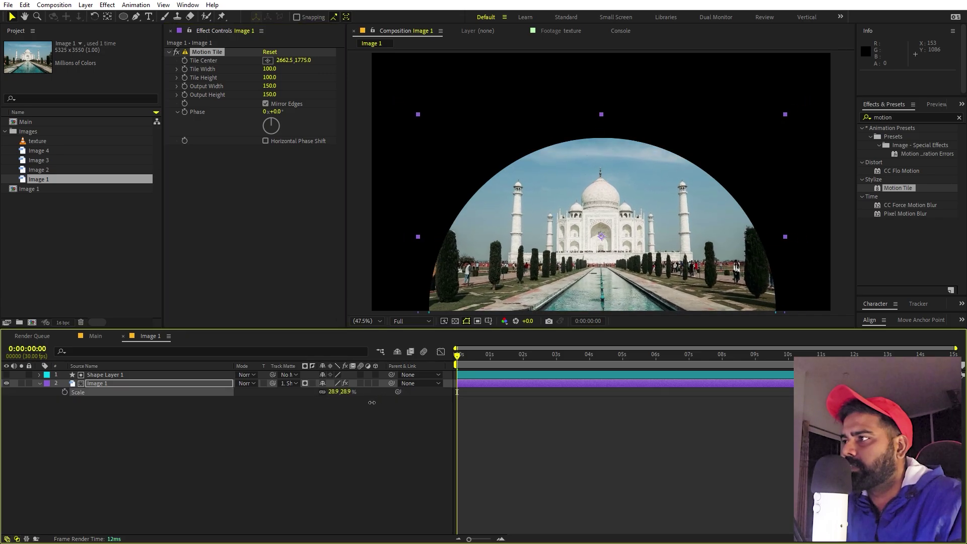
pyautogui.moveTo(670, 216); pyautogui.dragTo(669, 229)
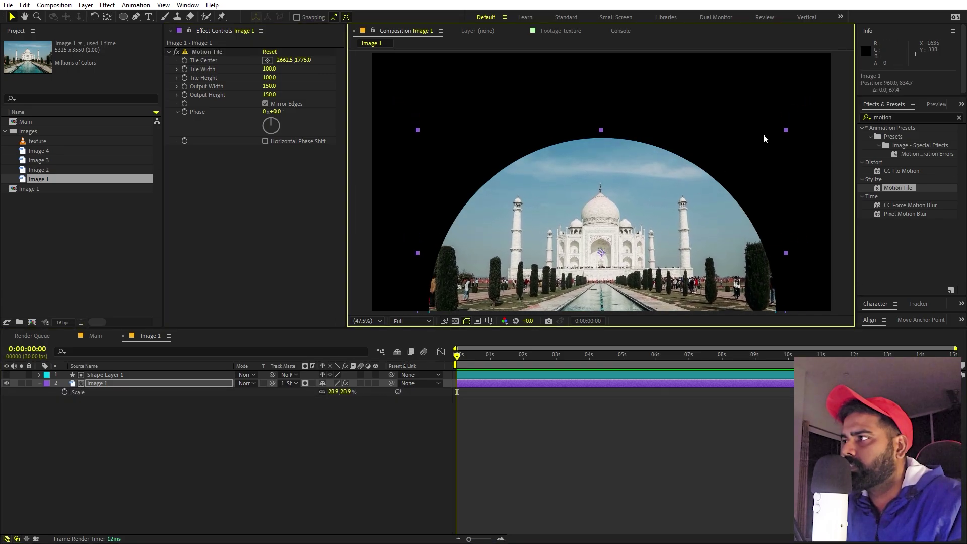
pyautogui.moveTo(786, 129); pyautogui.dragTo(806, 117)
pyautogui.moveTo(648, 214); pyautogui.dragTo(649, 216)
pyautogui.click(597, 407)
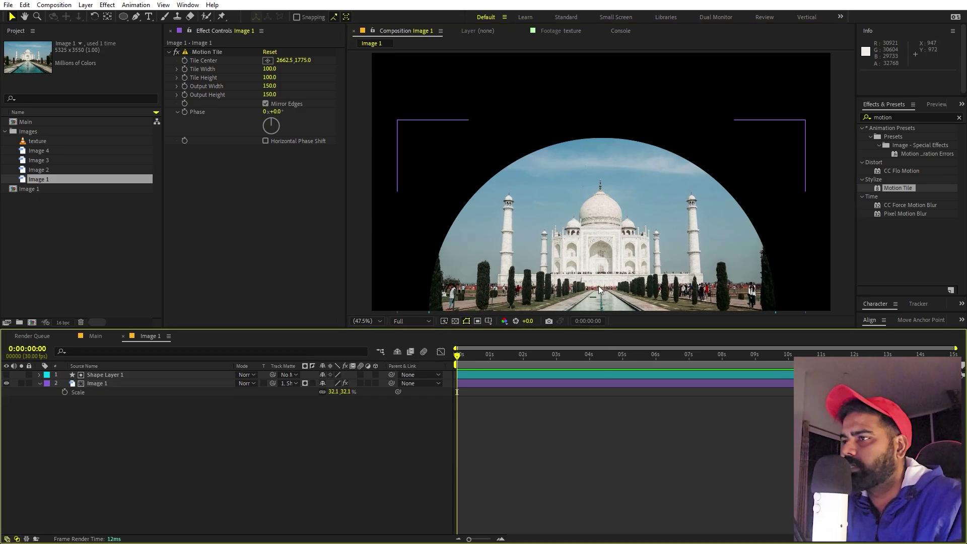
# Duplicate the Image 1 composition three times in the project
pyautogui.click(74, 240)
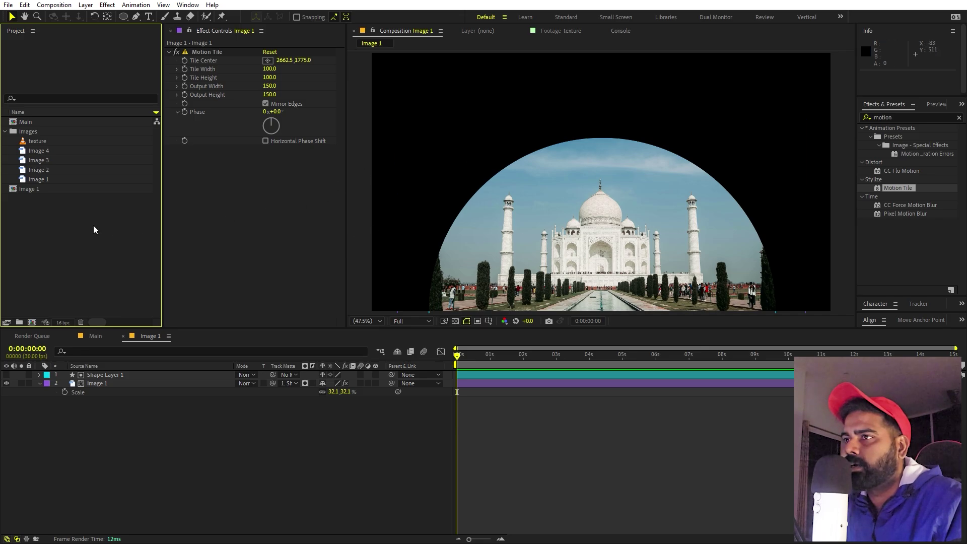
pyautogui.click(33, 191)
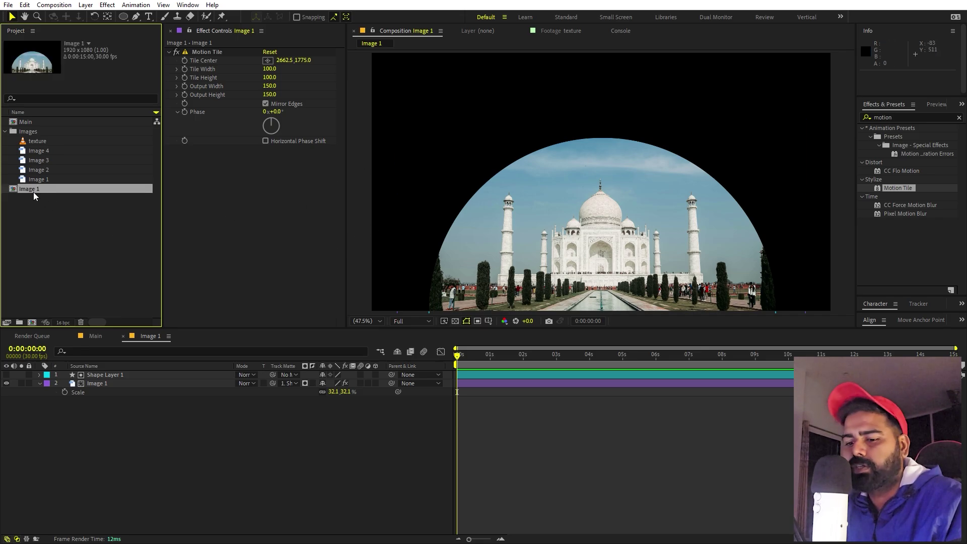
pyautogui.hotkey('ctrl', 'd')
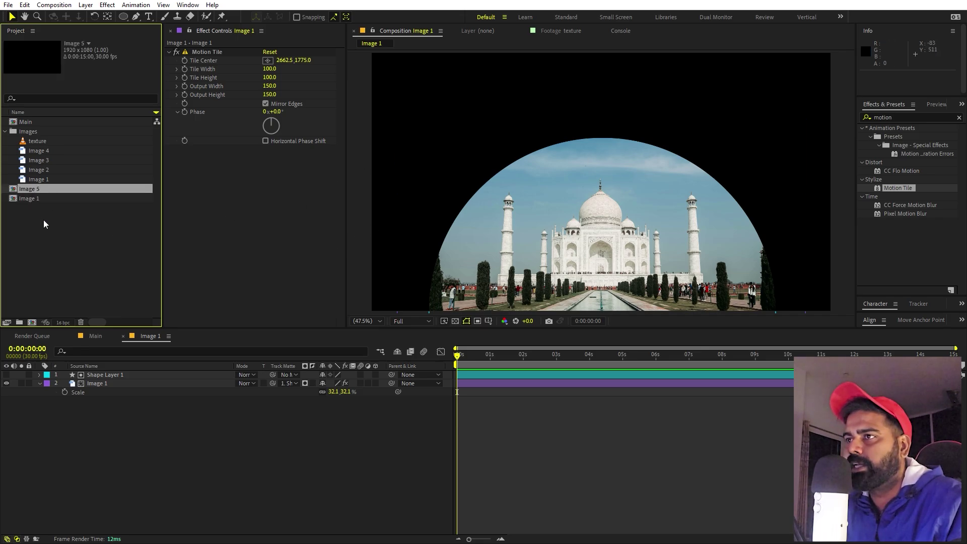
pyautogui.hotkey('ctrl', 'd')
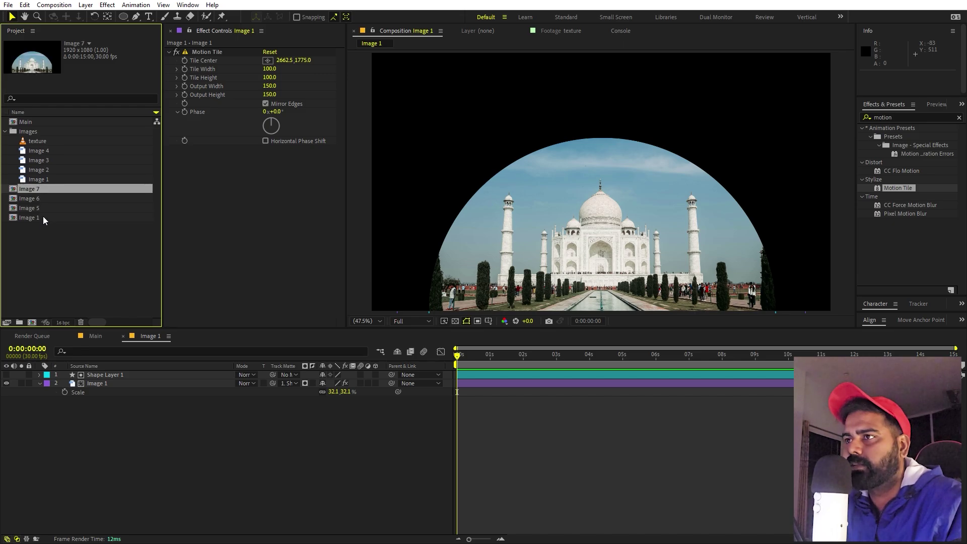
# Rename the three duplicated compositions as Image 2, Image 3 and Image 4
pyautogui.click(41, 207)
pyautogui.press('Return')
pyautogui.press('Right')
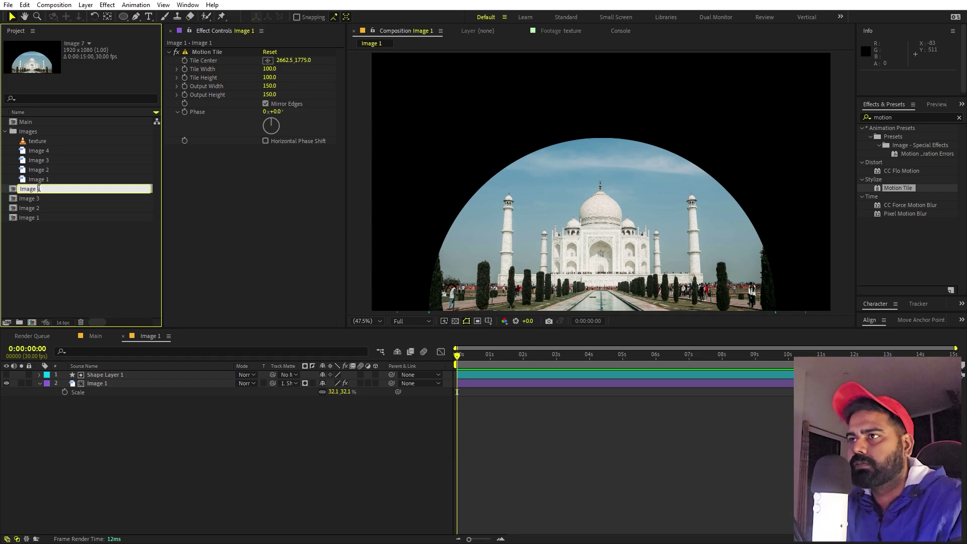
pyautogui.click(83, 267)
# In the Image 2 composition, replace the Image 1 layer's source with the Image 2 footage
pyautogui.doubleClick(35, 208)
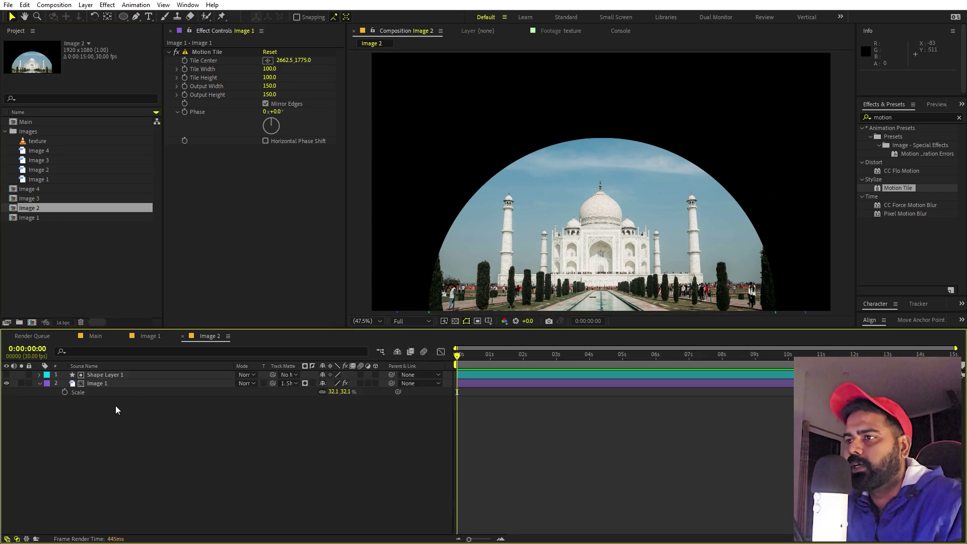
pyautogui.click(107, 383)
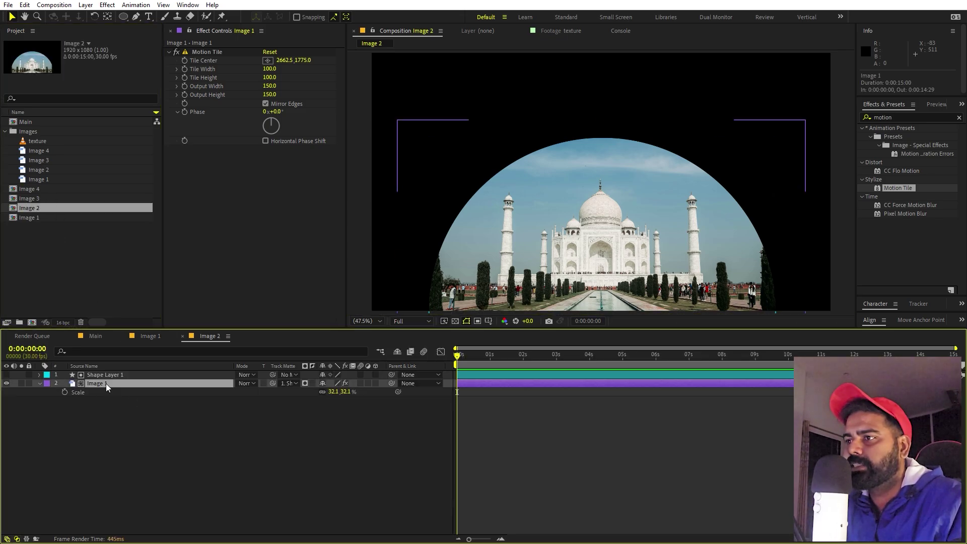
pyautogui.click(44, 169)
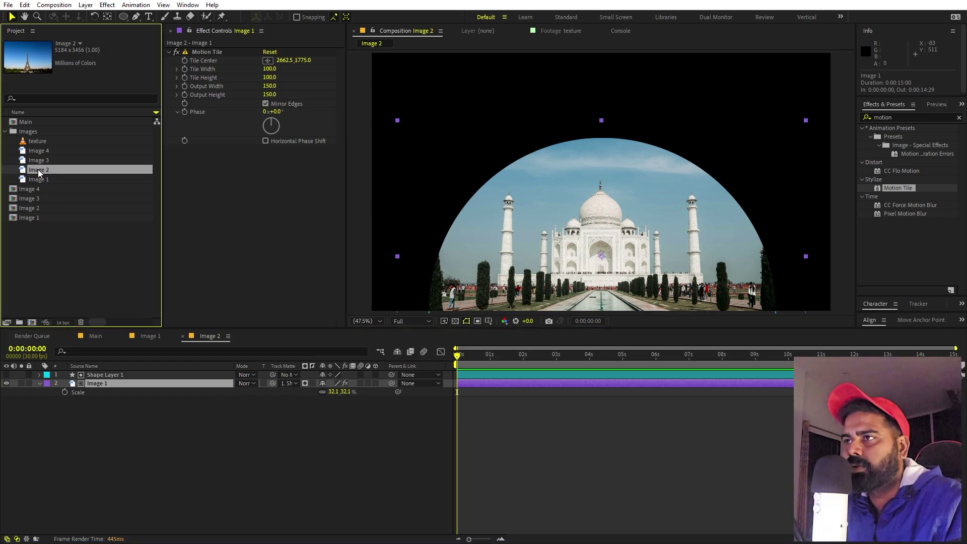
pyautogui.moveTo(39, 173); pyautogui.dragTo(83, 387)
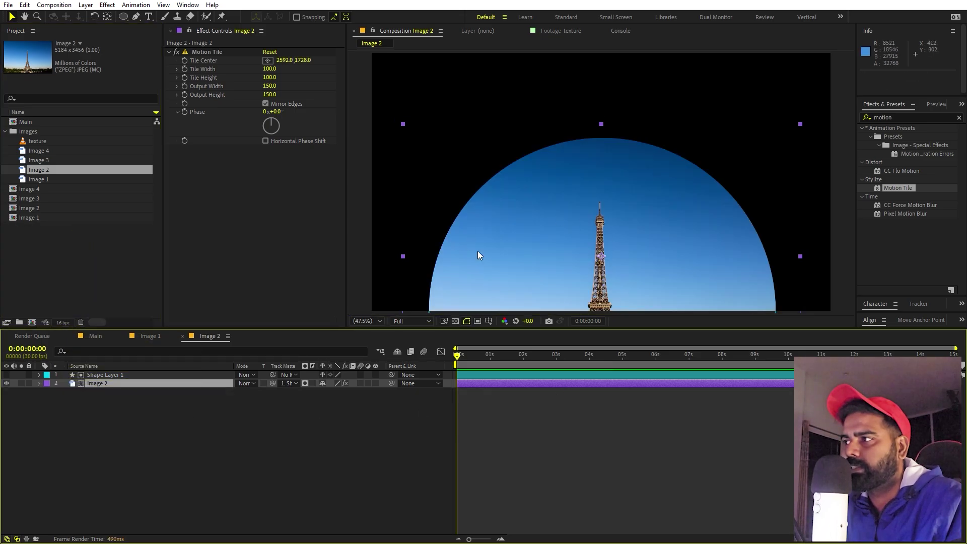
# Scale the Image 2 layer down and move it up to about 960, 663.5 so the whole tower fits the semicircle
pyautogui.scroll(-2, 487, 259)
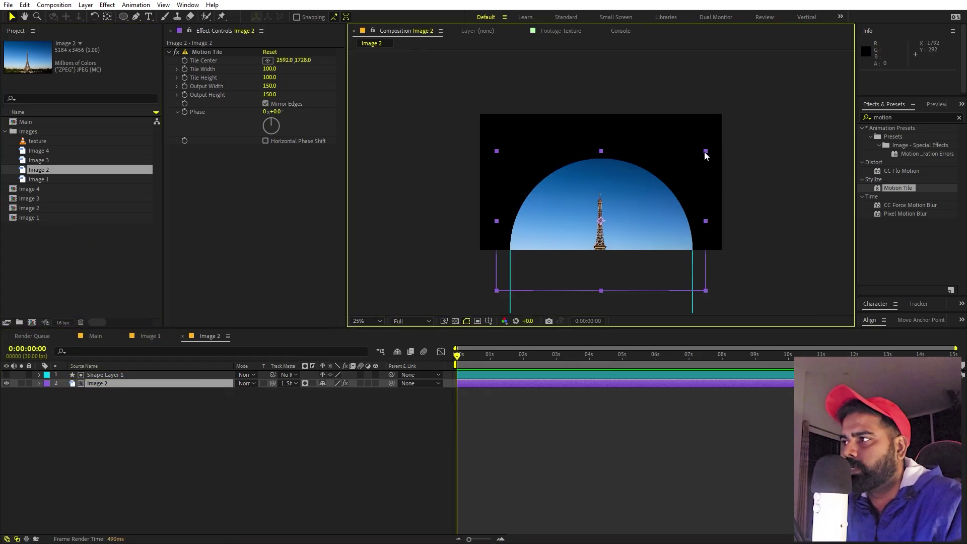
pyautogui.scroll(2, 655, 219)
pyautogui.moveTo(638, 217); pyautogui.dragTo(648, 181)
pyautogui.press('space')
pyautogui.click(297, 98)
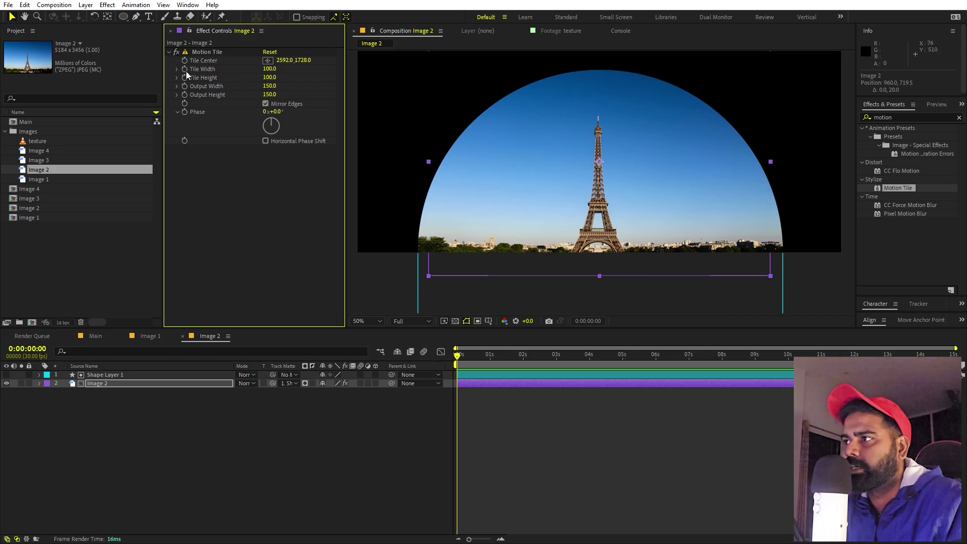
pyautogui.moveTo(597, 185); pyautogui.dragTo(594, 171)
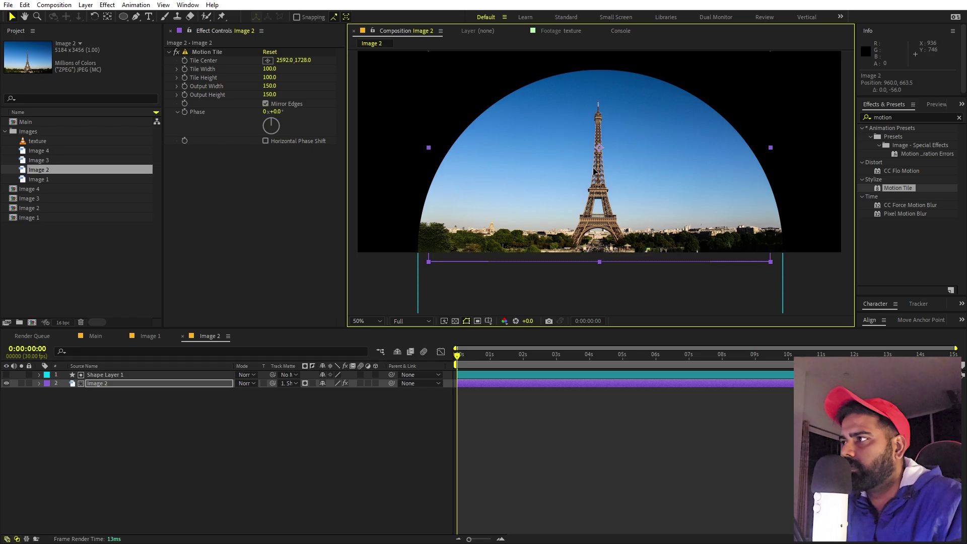
pyautogui.click(604, 470)
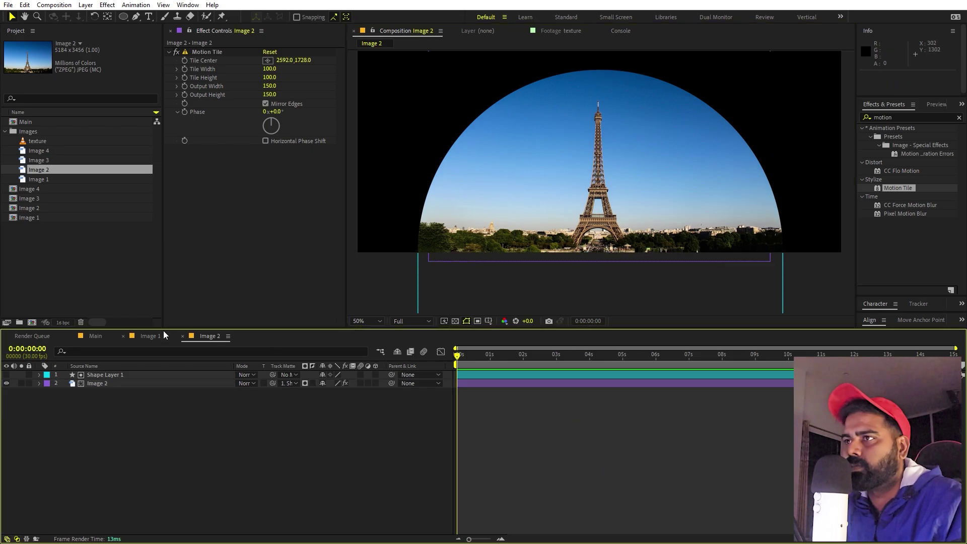
# In the Image 3 composition, replace the Image 1 layer with the Image 3 footage and fit the statue inside the semicircle at about 29.4% scale
pyautogui.doubleClick(29, 199)
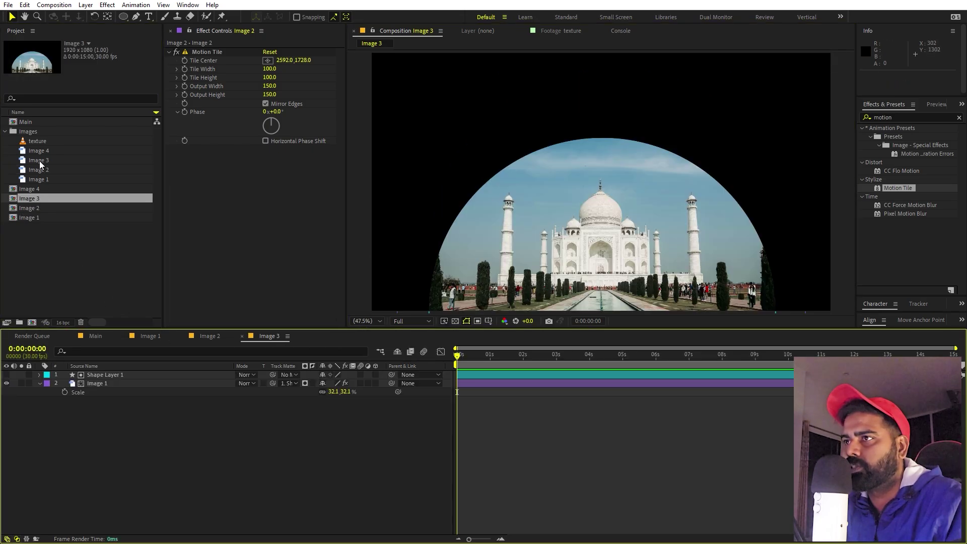
pyautogui.click(40, 161)
pyautogui.click(106, 384)
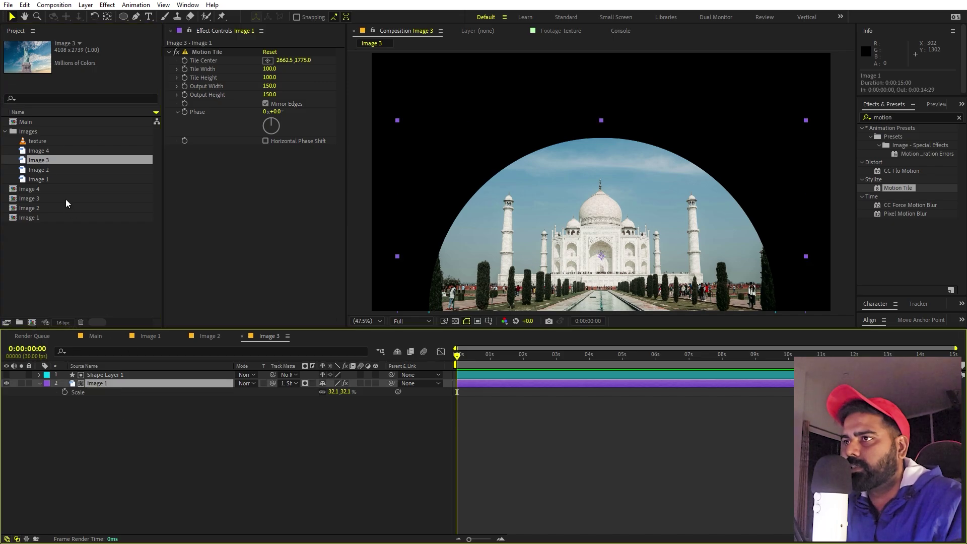
pyautogui.moveTo(49, 162); pyautogui.dragTo(149, 383)
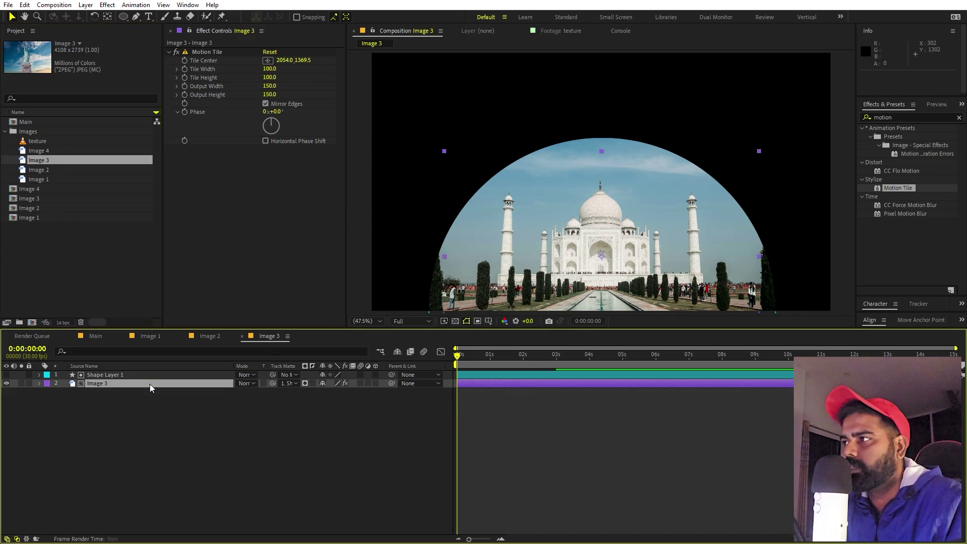
pyautogui.moveTo(627, 259); pyautogui.dragTo(606, 193)
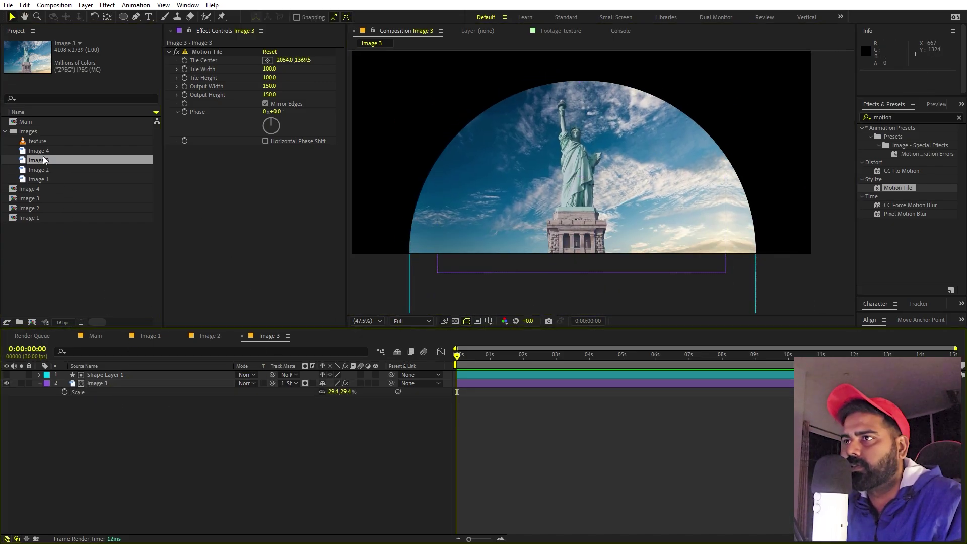
# In the Image 4 composition, replace the Image 1 layer with the Image 4 footage and fit the bridge inside the semicircle
pyautogui.doubleClick(36, 189)
pyautogui.click(47, 150)
pyautogui.click(129, 383)
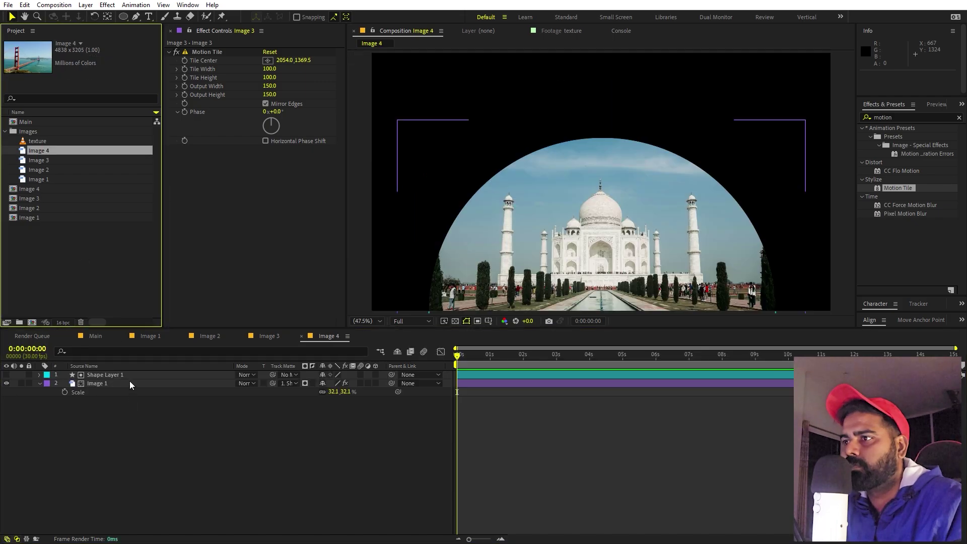
pyautogui.moveTo(43, 147); pyautogui.dragTo(582, 279)
pyautogui.click(657, 466)
pyautogui.press('h')
pyautogui.press('v')
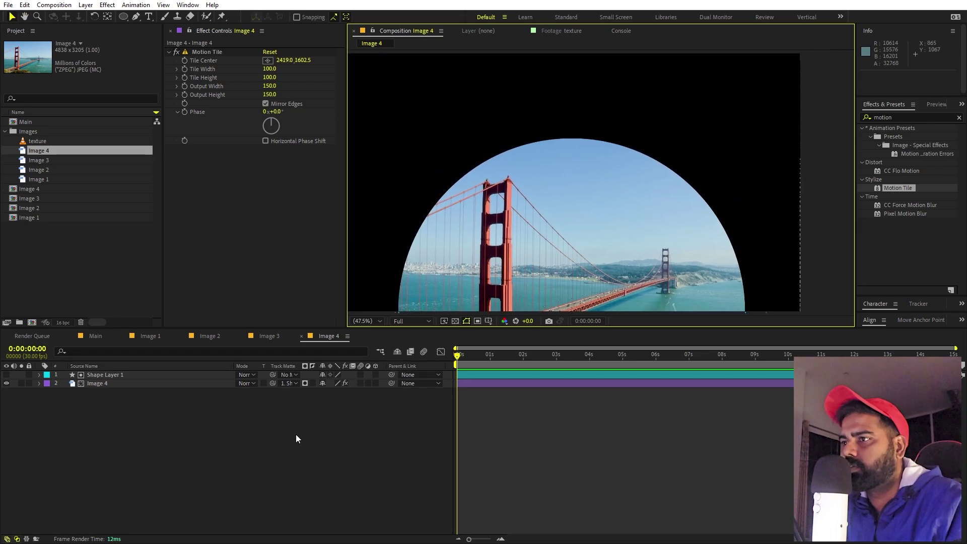
# Add the Image 1, Image 2, Image 3 and Image 4 compositions as layers to the Main composition
pyautogui.click(95, 336)
pyautogui.click(134, 289)
pyautogui.moveTo(53, 234); pyautogui.dragTo(151, 428)
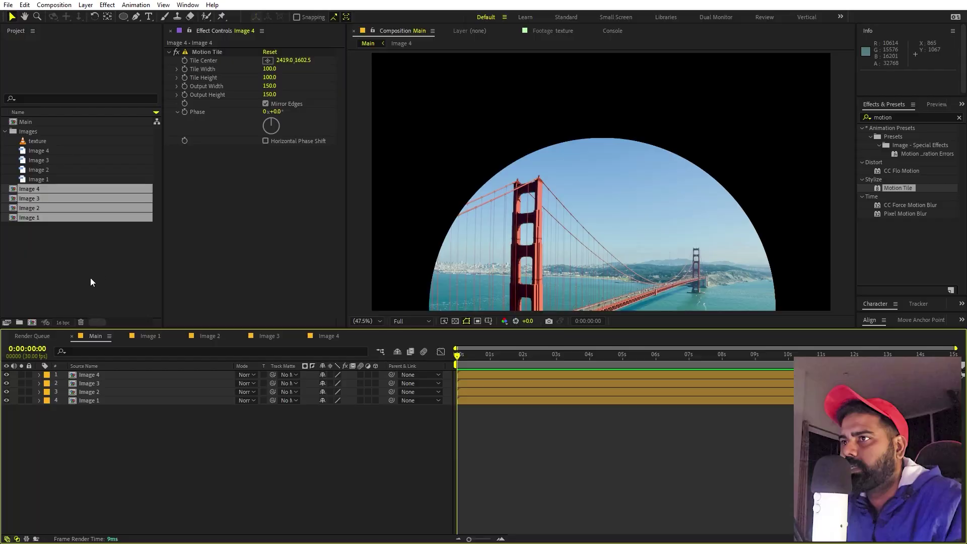
pyautogui.click(91, 281)
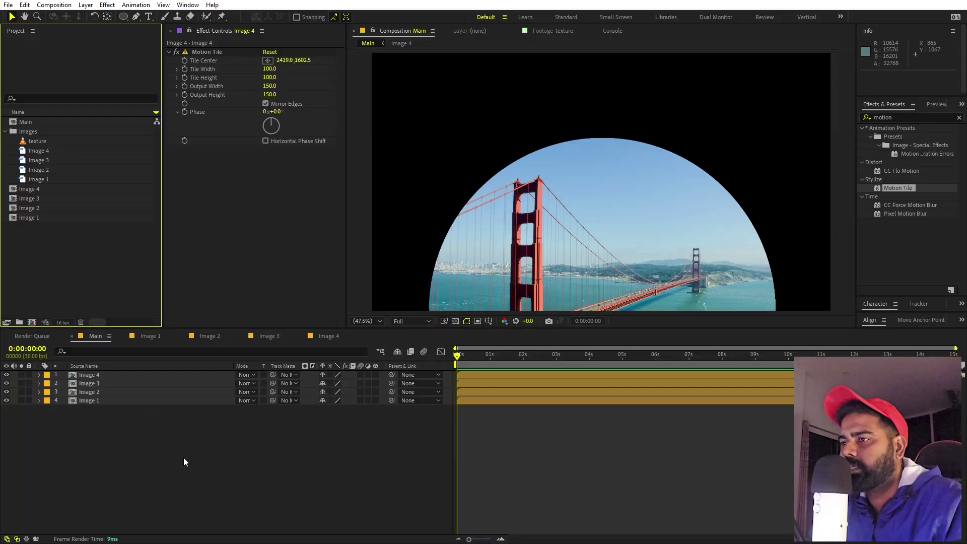
# Create a pale yellow solid in the Main composition and place it beneath the four image layers
pyautogui.rightClick(184, 457)
pyautogui.moveTo(245, 337)
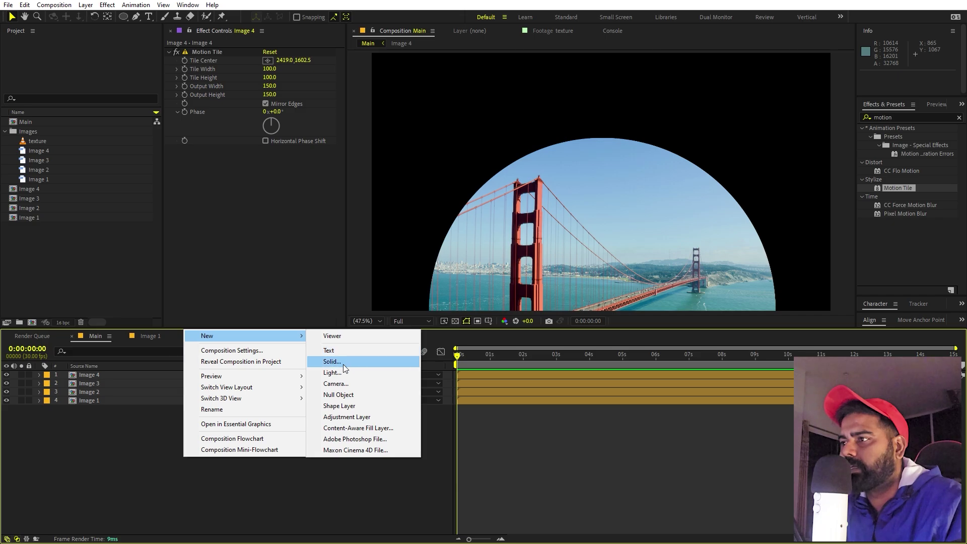
pyautogui.click(343, 363)
pyautogui.click(299, 266)
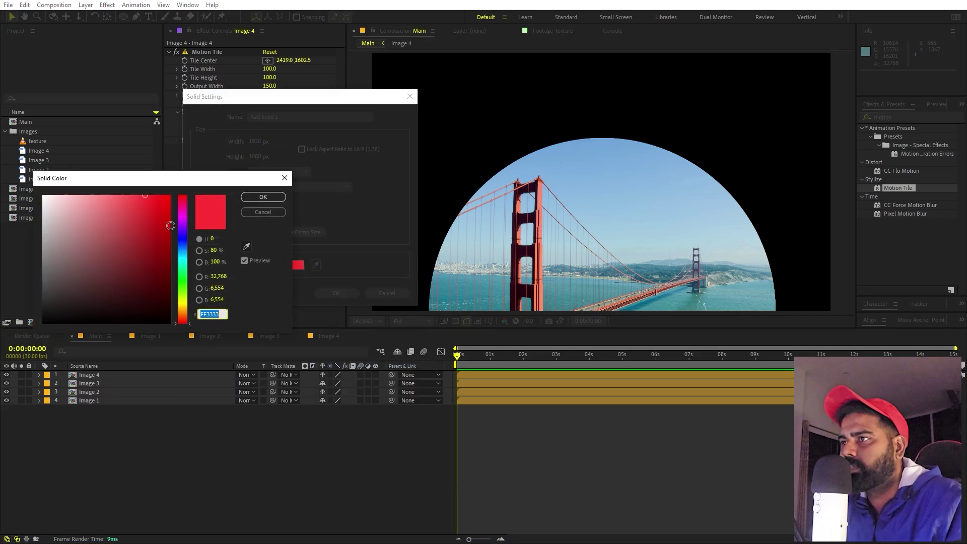
pyautogui.click(184, 305)
pyautogui.moveTo(71, 220)
pyautogui.mouseDown()
pyautogui.moveTo(50, 197)
pyautogui.moveTo(62, 194)
pyautogui.mouseUp()
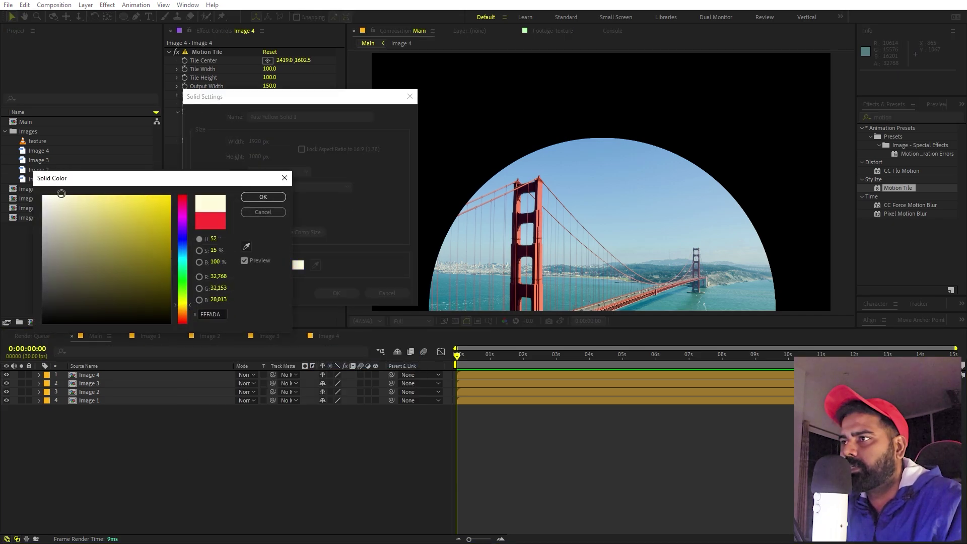
pyautogui.click(263, 197)
pyautogui.click(342, 294)
pyautogui.moveTo(118, 378); pyautogui.dragTo(200, 451)
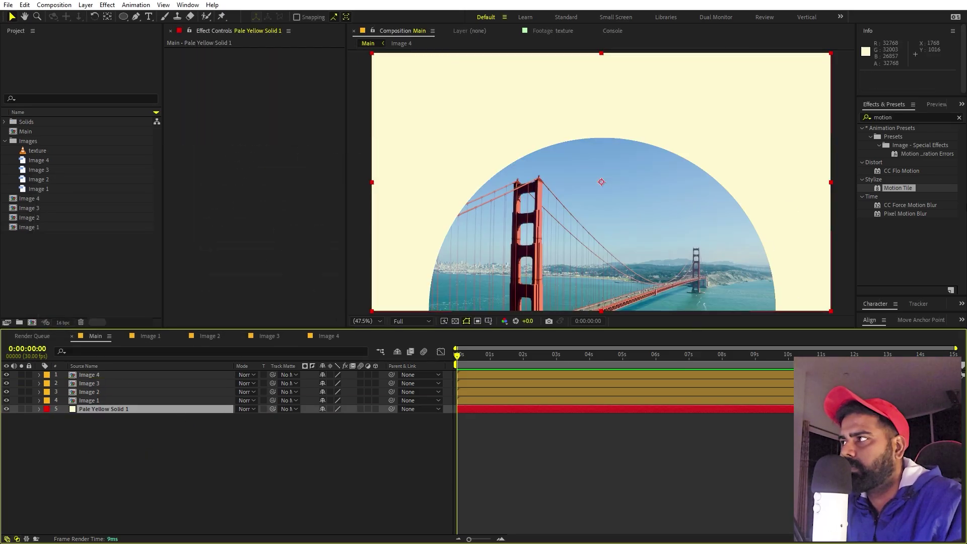
# Find the Fill effect and apply it to the pale yellow solid
pyautogui.doubleClick(909, 117)
pyautogui.write('fill')
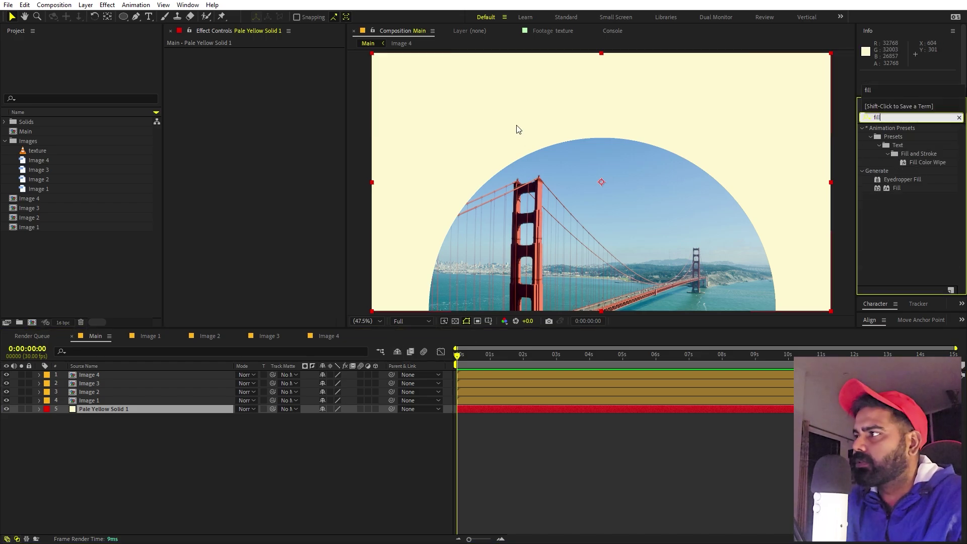
pyautogui.moveTo(899, 186); pyautogui.dragTo(438, 104)
pyautogui.hotkey('ctrl', 'z')
pyautogui.moveTo(891, 189); pyautogui.dragTo(184, 413)
# Set the solid's Fill color to a very light cream yellow
pyautogui.click(267, 78)
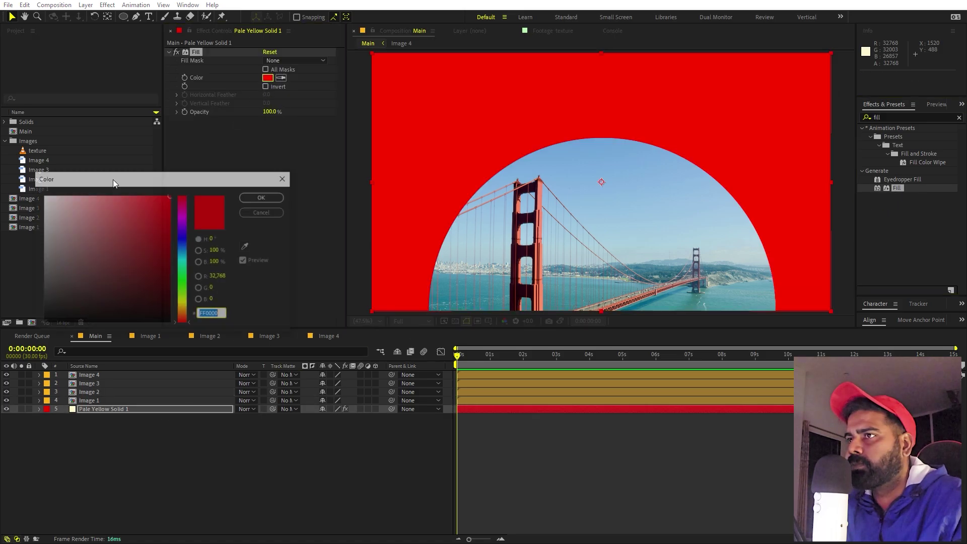
pyautogui.click(54, 191)
pyautogui.moveTo(183, 310); pyautogui.dragTo(185, 307)
pyautogui.moveTo(53, 200); pyautogui.dragTo(54, 189)
pyautogui.press('Return')
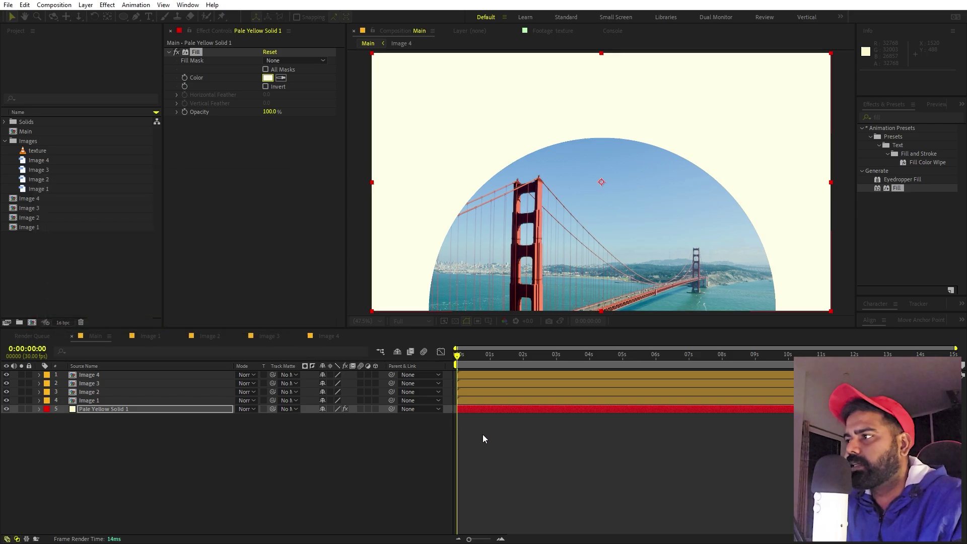
# Shift the Image 2, Image 3 and Image 4 layers together to start at 0:00:05:10 in the Main timeline
pyautogui.click(592, 472)
pyautogui.click(96, 391)
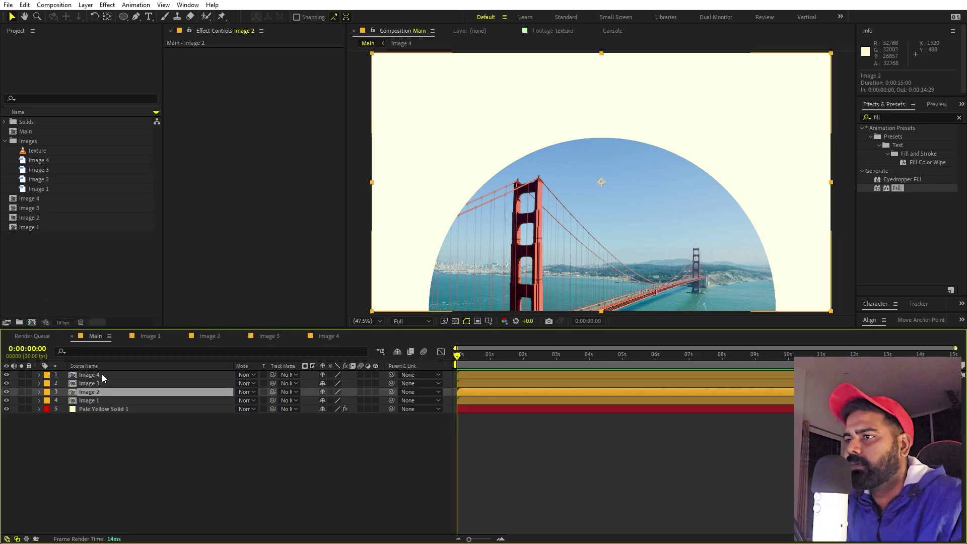
pyautogui.keyDown('shift'); pyautogui.click(101, 373); pyautogui.keyUp('shift')
pyautogui.moveTo(469, 376); pyautogui.dragTo(646, 378)
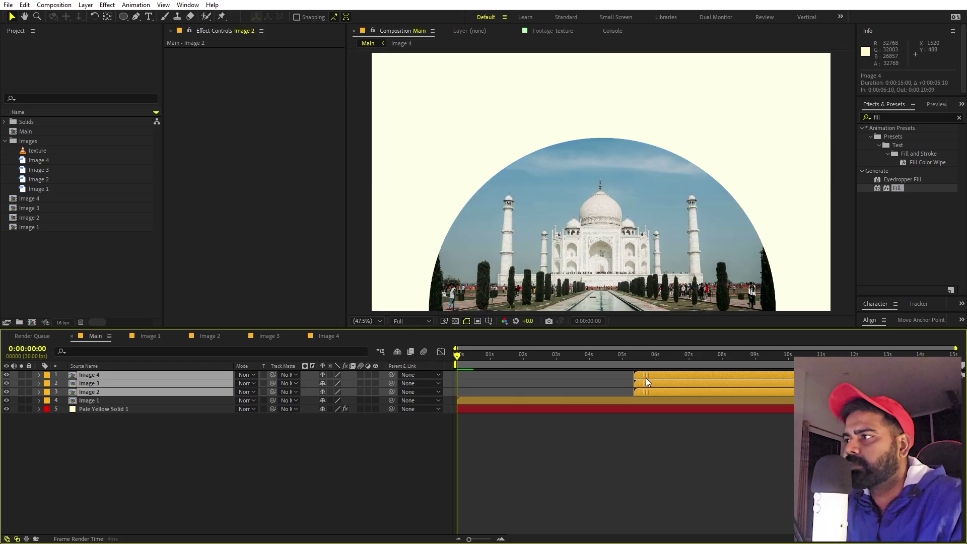
pyautogui.click(619, 445)
# Add the text "INDIA" above the Taj Mahal semicircle in the Main composition
pyautogui.click(86, 264)
pyautogui.click(150, 16)
pyautogui.click(557, 500)
pyautogui.click(554, 99)
pyautogui.write('INDIA')
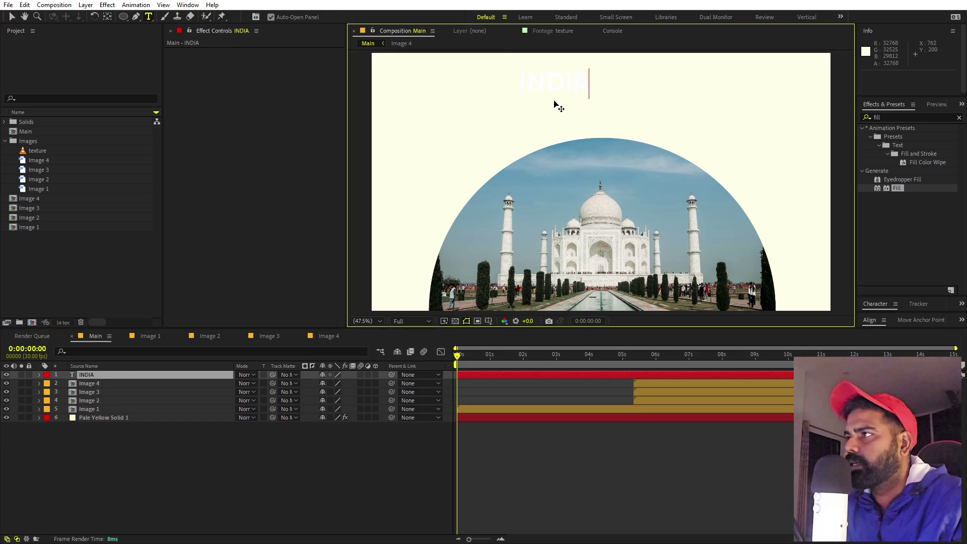
# Recolor the INDIA text with a blue sampled from the sky in the Taj Mahal image
pyautogui.hotkey('ctrl', 'a')
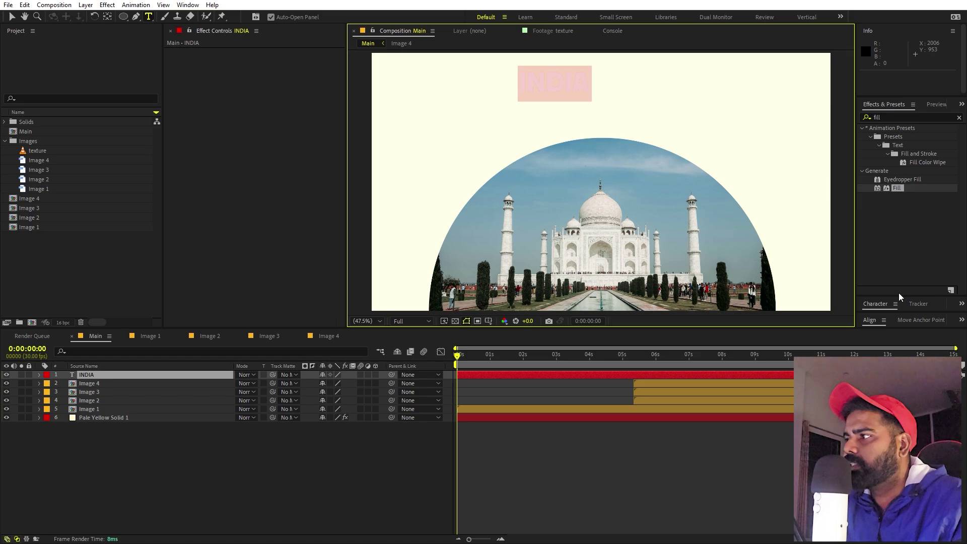
pyautogui.click(875, 303)
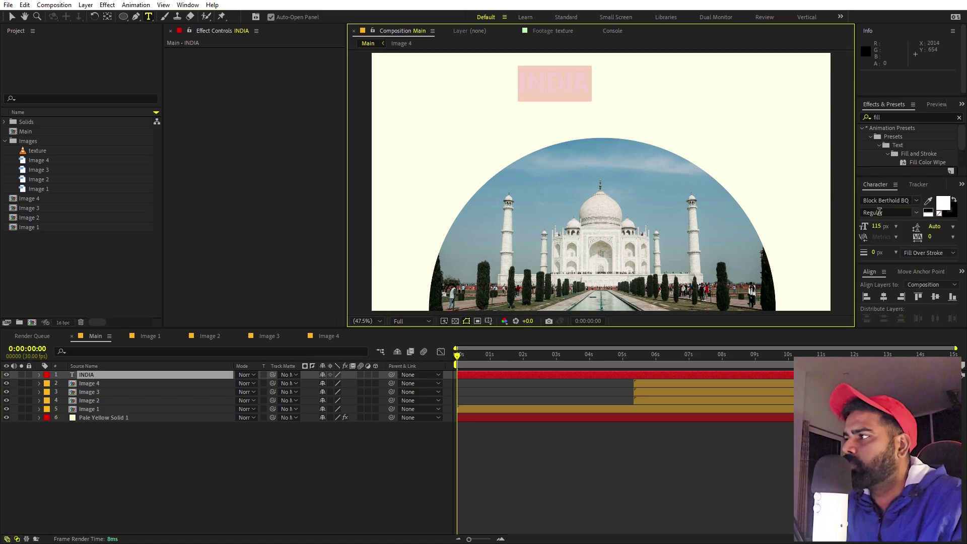
pyautogui.click(951, 203)
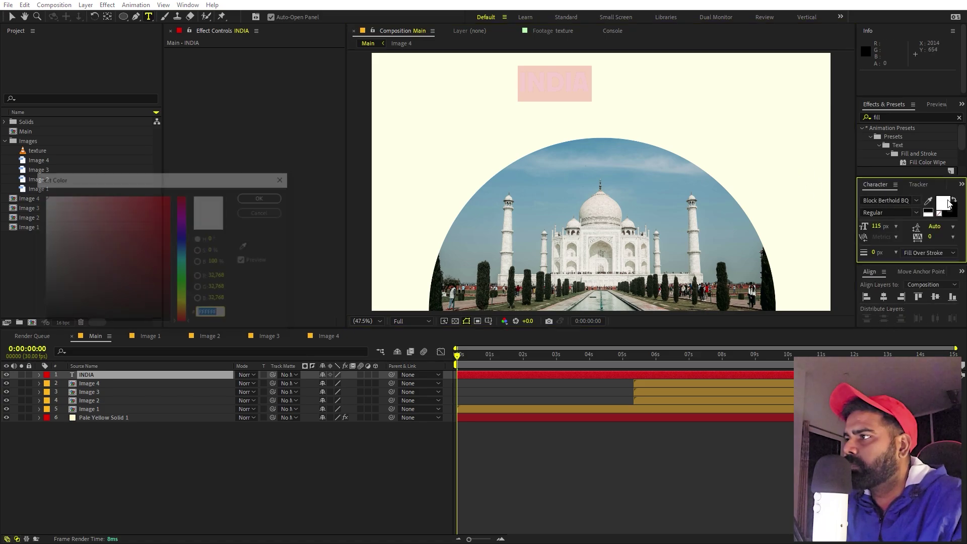
pyautogui.click(246, 246)
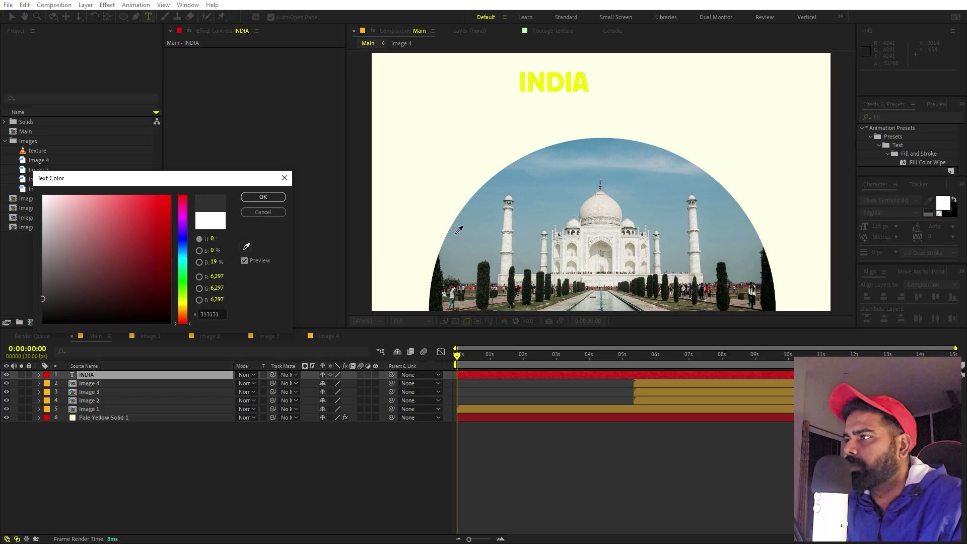
pyautogui.click(628, 185)
pyautogui.click(263, 196)
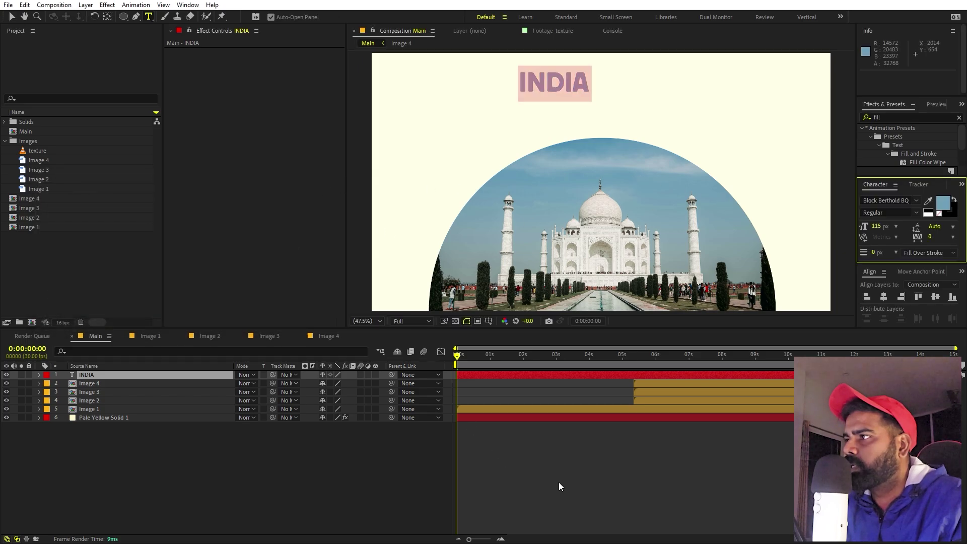
# Center the INDIA text layer horizontally in the composition and center its anchor point within the text
pyautogui.click(555, 397)
pyautogui.click(555, 374)
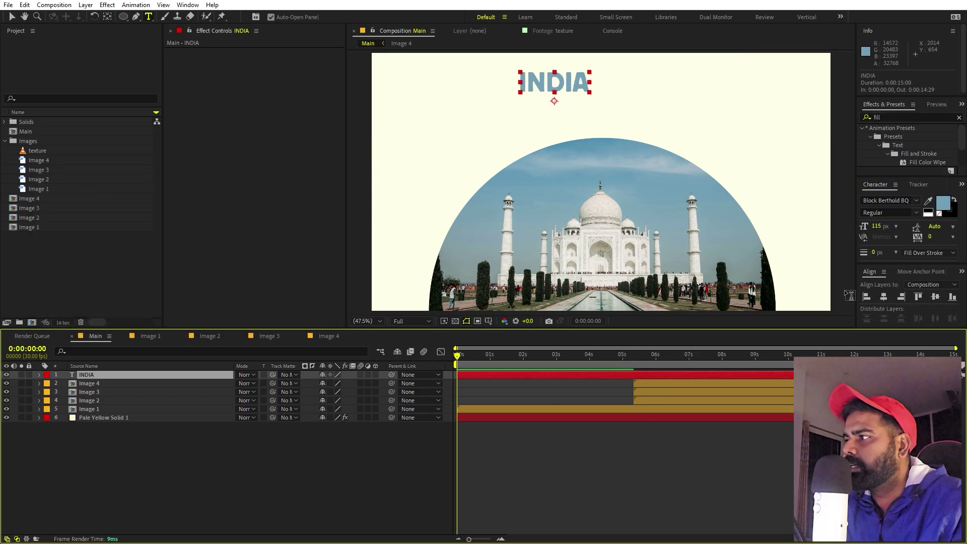
pyautogui.click(884, 297)
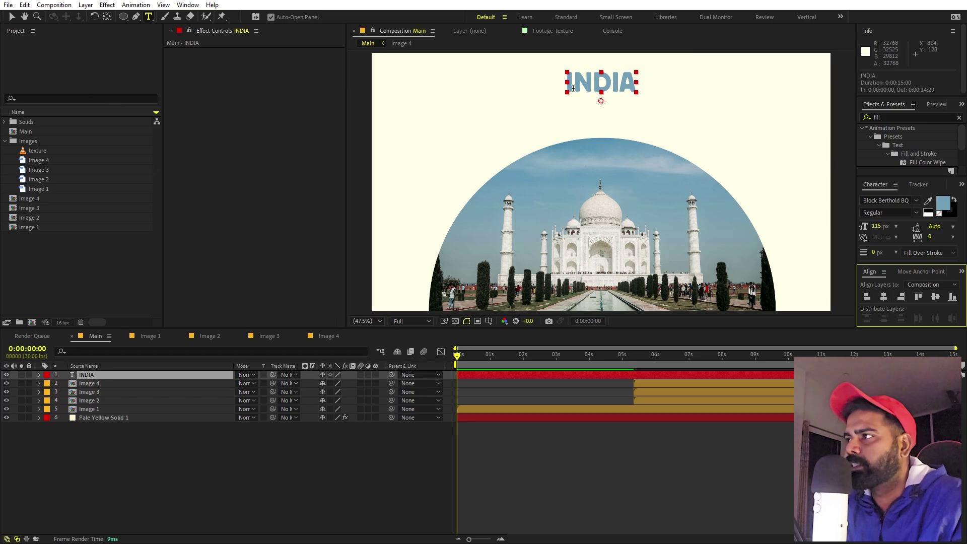
pyautogui.click(108, 17)
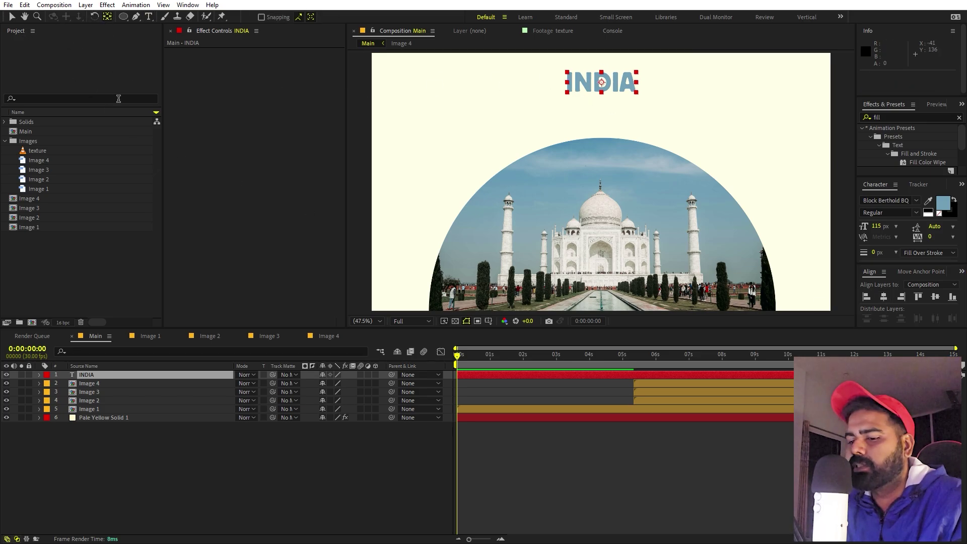
pyautogui.hotkey('ctrl', 'alt', 'Home')
# Scale the INDIA text to 167% and lower it to about 960, 191, above the semicircle
pyautogui.press('s')
pyautogui.moveTo(333, 385); pyautogui.dragTo(393, 385)
pyautogui.press('v')
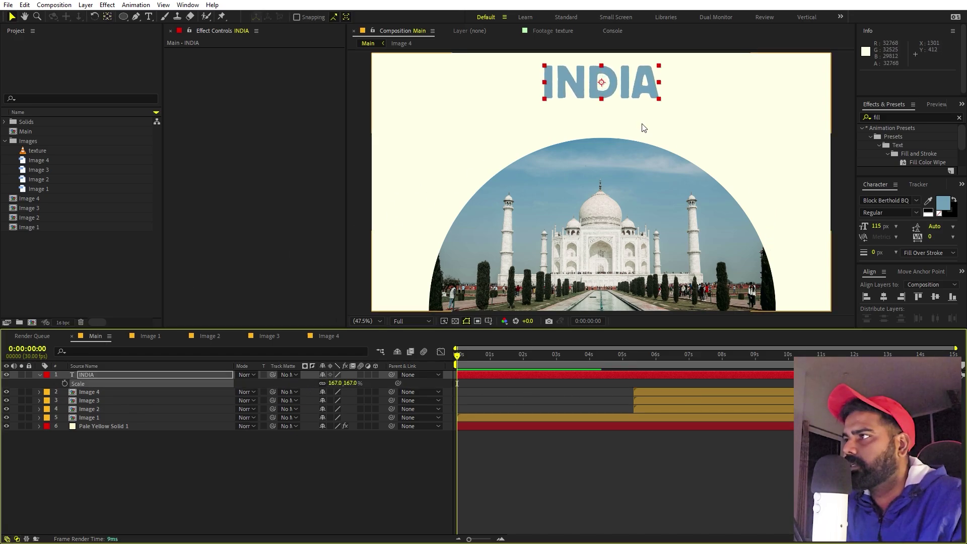
pyautogui.moveTo(622, 90); pyautogui.dragTo(621, 107)
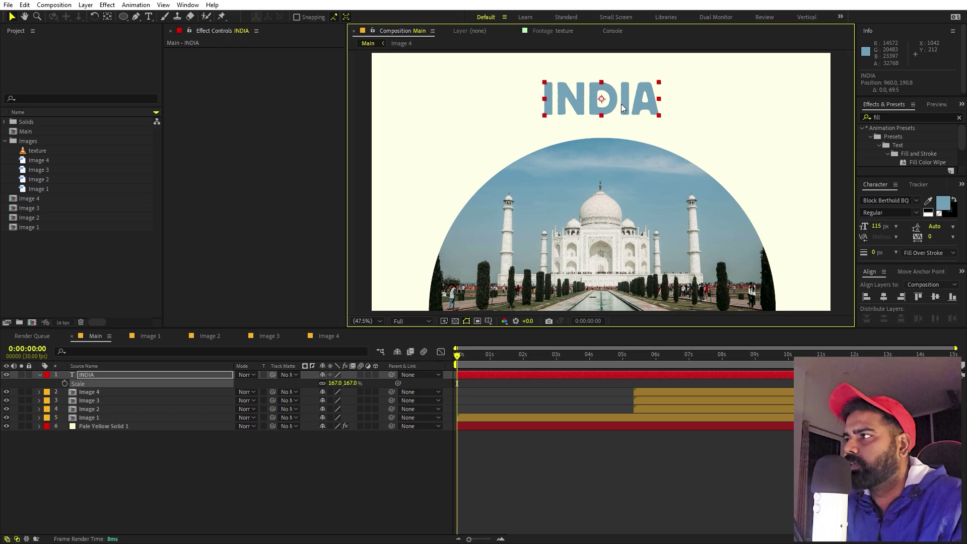
pyautogui.click(229, 498)
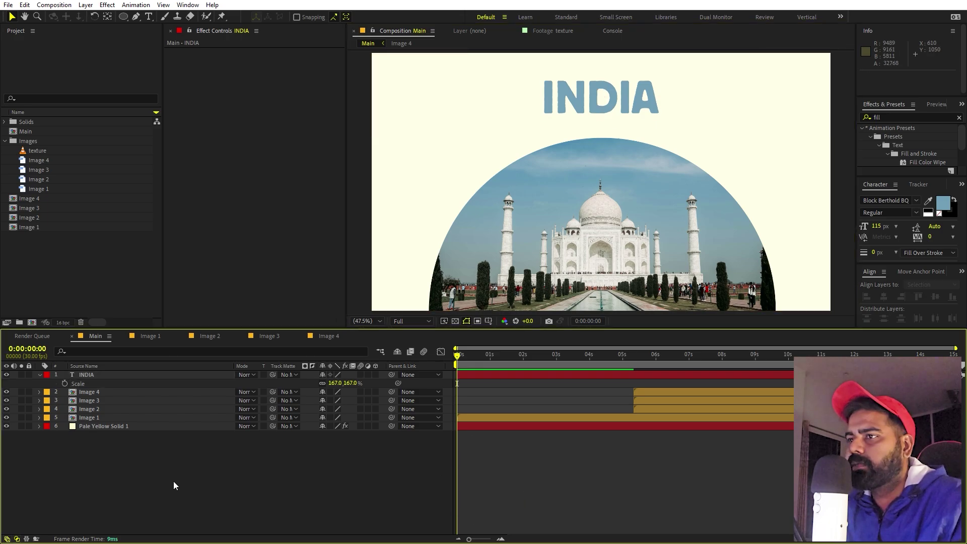
# Move the Image 1 layer's anchor point to the bottom center edge of the frame
pyautogui.click(614, 206)
pyautogui.hotkey('ctrl', 'shift', 'a')
pyautogui.click(107, 18)
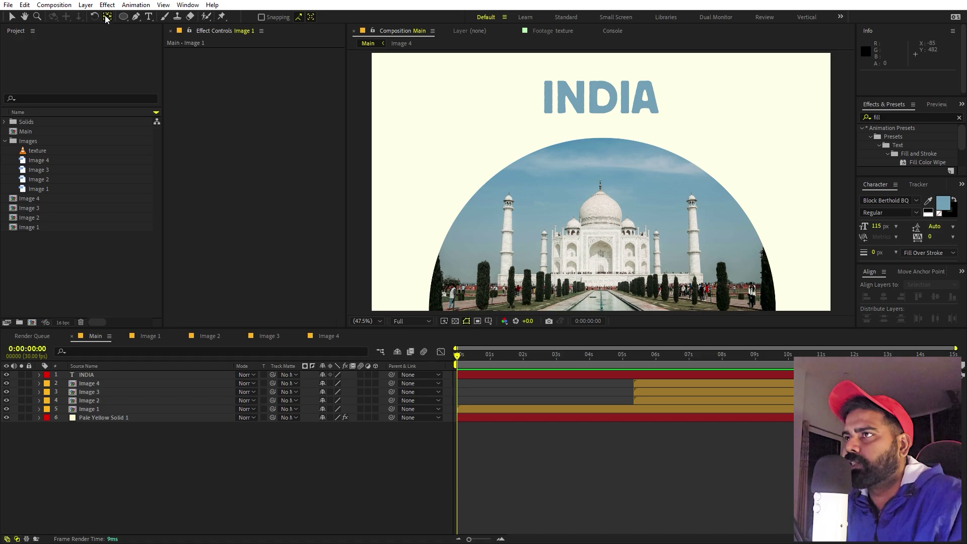
pyautogui.click(119, 409)
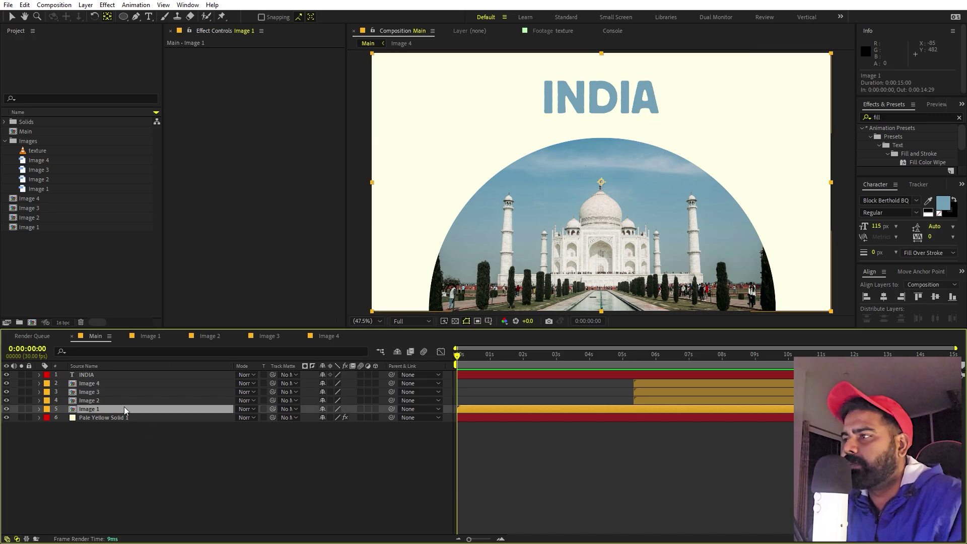
pyautogui.moveTo(602, 184); pyautogui.dragTo(602, 311)
# Keyframe Image 1's Scale from 0% at the start to 100% at 0:00:00:27 and apply Easy Ease to both keyframes
pyautogui.press('s')
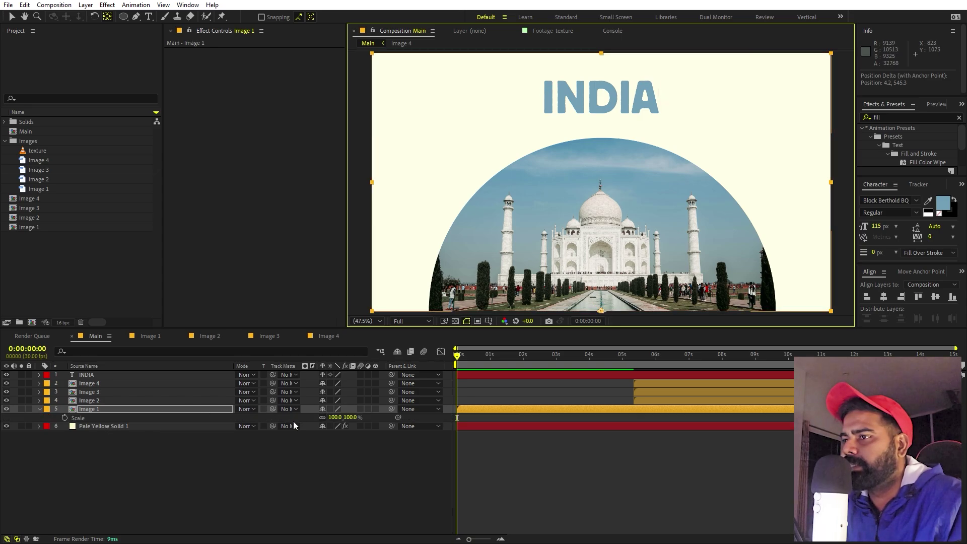
pyautogui.click(65, 418)
pyautogui.press('v')
pyautogui.moveTo(458, 419); pyautogui.dragTo(486, 418)
pyautogui.click(335, 416)
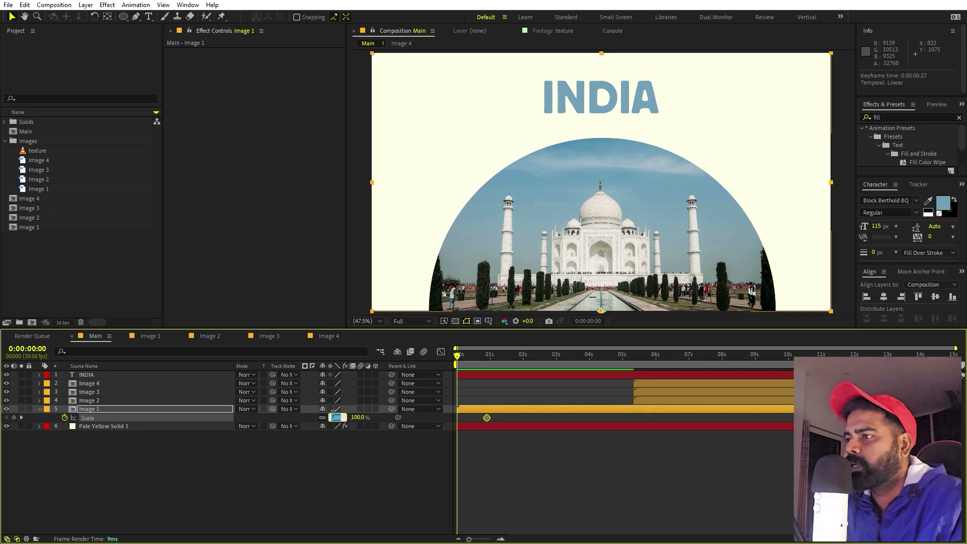
pyautogui.write('0')
pyautogui.press('Return')
pyautogui.moveTo(486, 422); pyautogui.dragTo(436, 421)
pyautogui.press('F9')
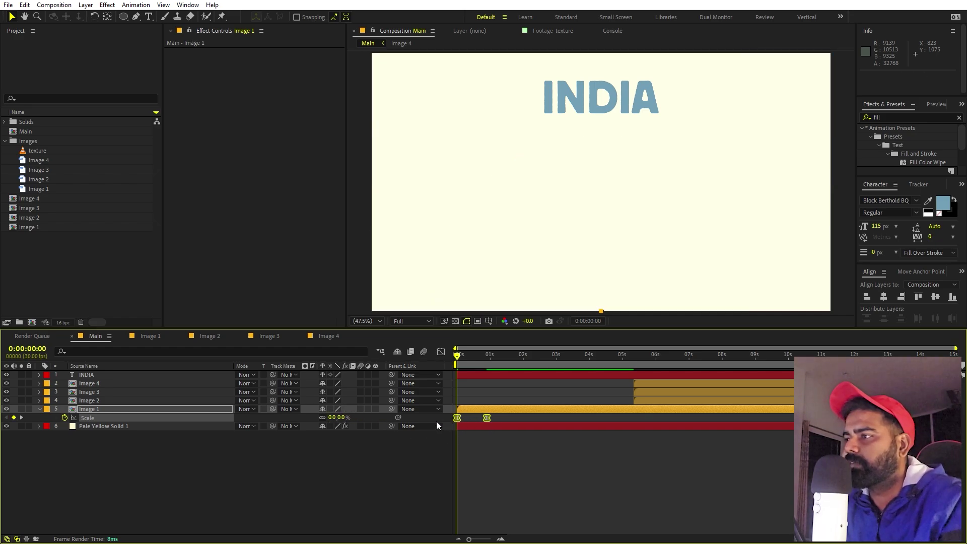
# Reshape Image 1's Scale speed graph for a fast start and a long slow finish, and preview the animation
pyautogui.click(441, 353)
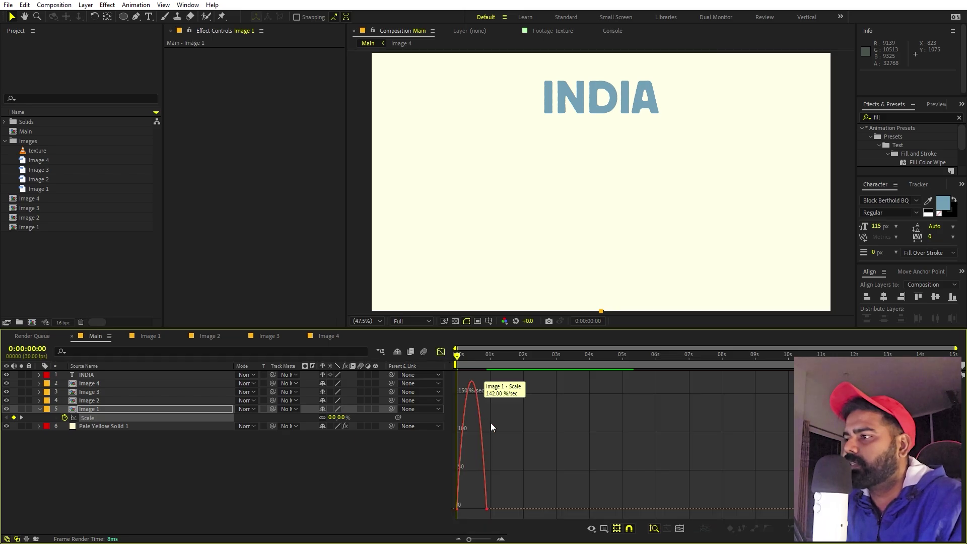
pyautogui.click(606, 529)
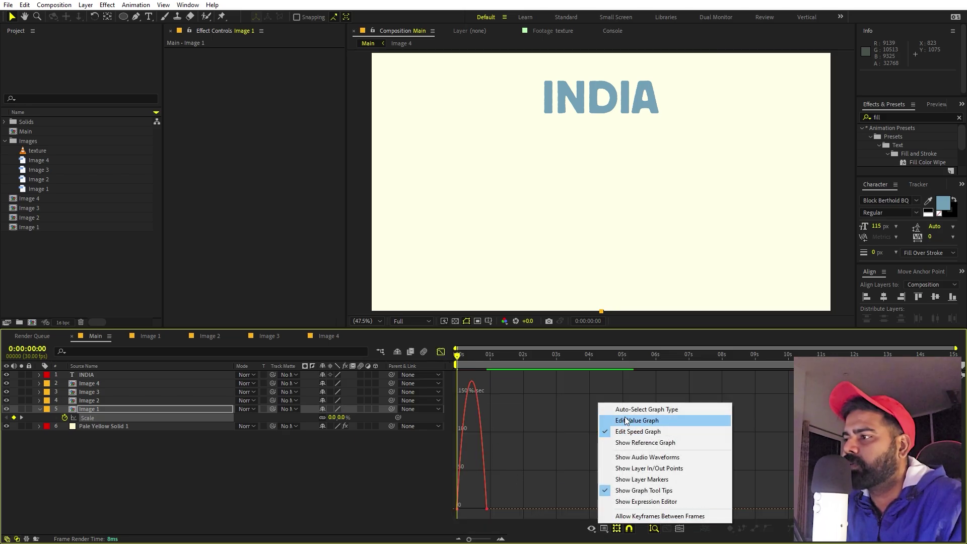
pyautogui.moveTo(496, 496); pyautogui.dragTo(471, 511)
pyautogui.press('space')
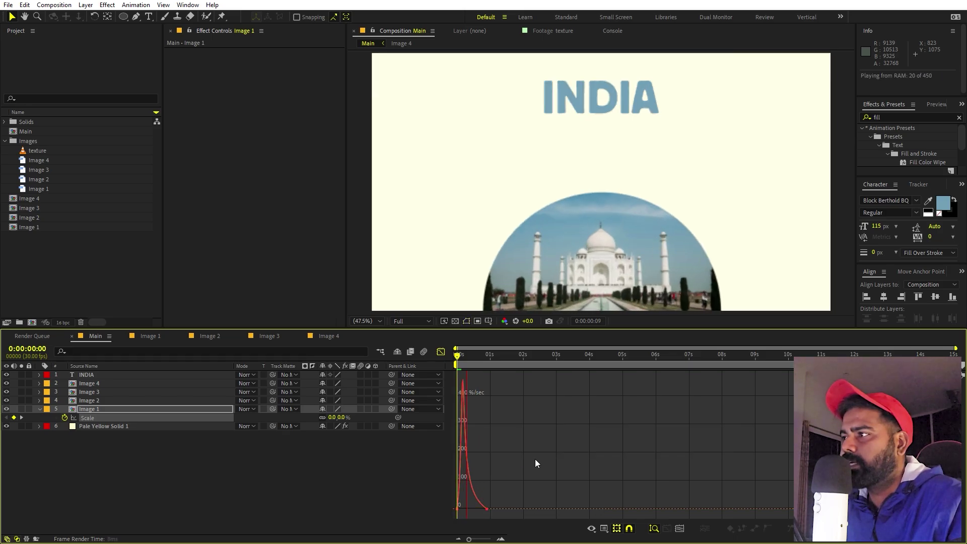
pyautogui.press('space')
pyautogui.click(441, 352)
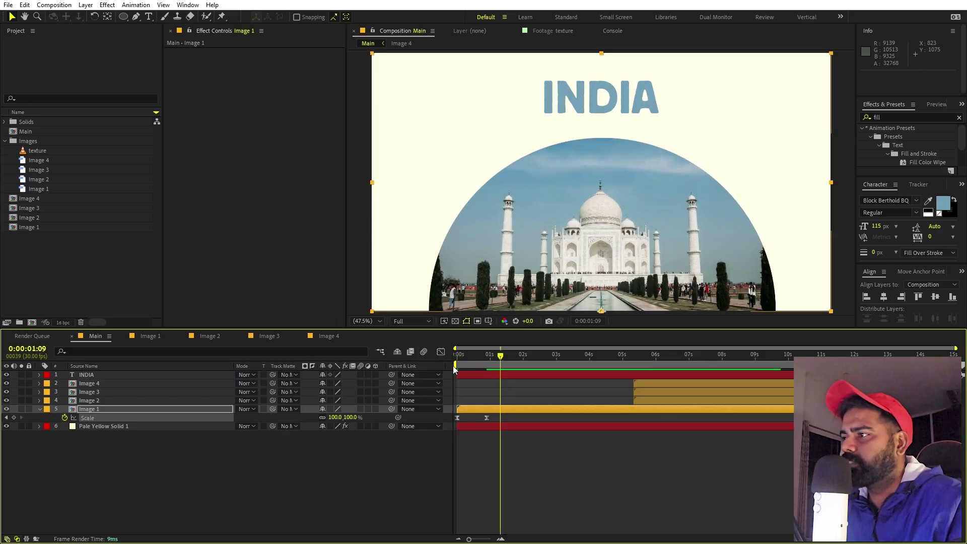
# Move Image 1's last Scale keyframe to 0:00:00:29, shift Image 2 to start at about 2 seconds and preview
pyautogui.click(488, 400)
pyautogui.moveTo(486, 418); pyautogui.dragTo(488, 417)
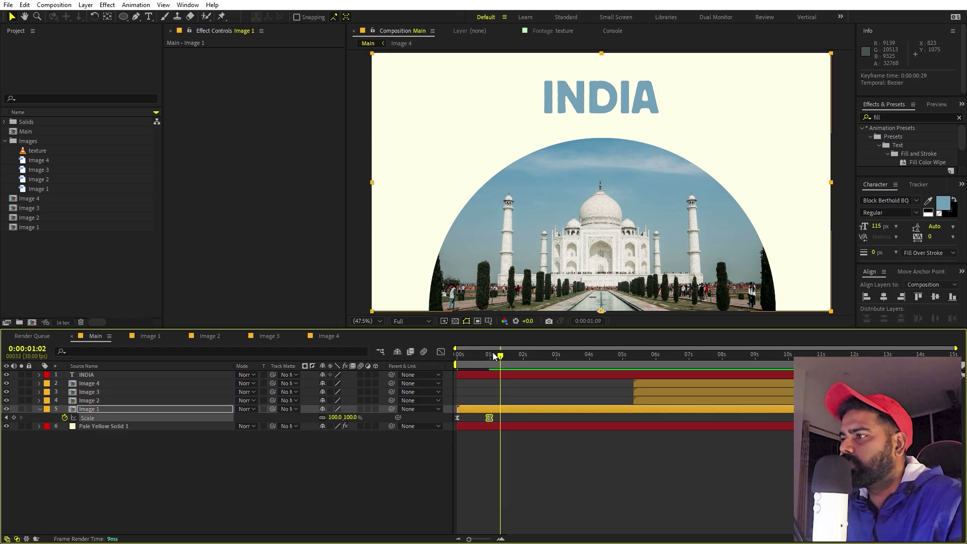
pyautogui.press('Home')
pyautogui.moveTo(599, 400); pyautogui.dragTo(492, 397)
pyautogui.press('space')
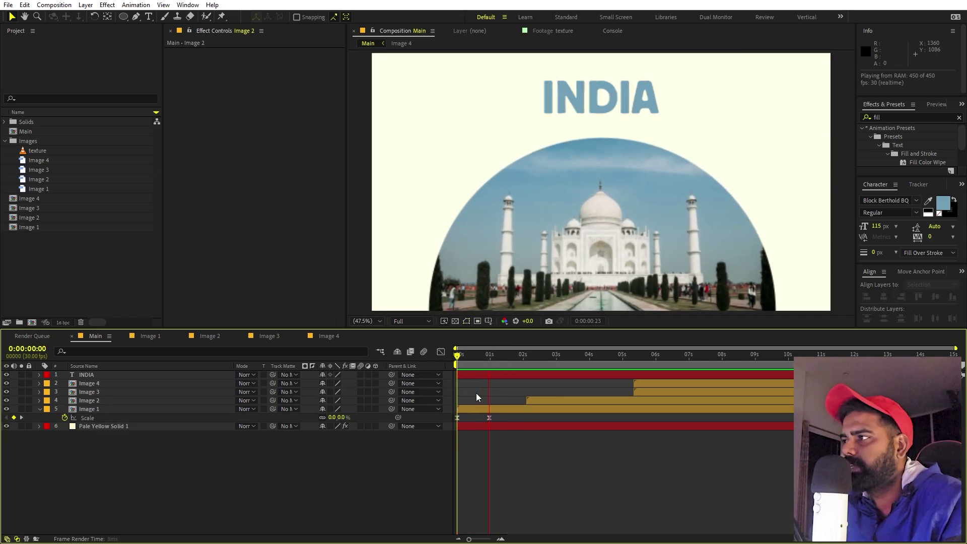
# Add a null object to Main and place it at the bottom center of the frame at 960, 1080
pyautogui.moveTo(518, 354); pyautogui.dragTo(489, 358)
pyautogui.rightClick(162, 487)
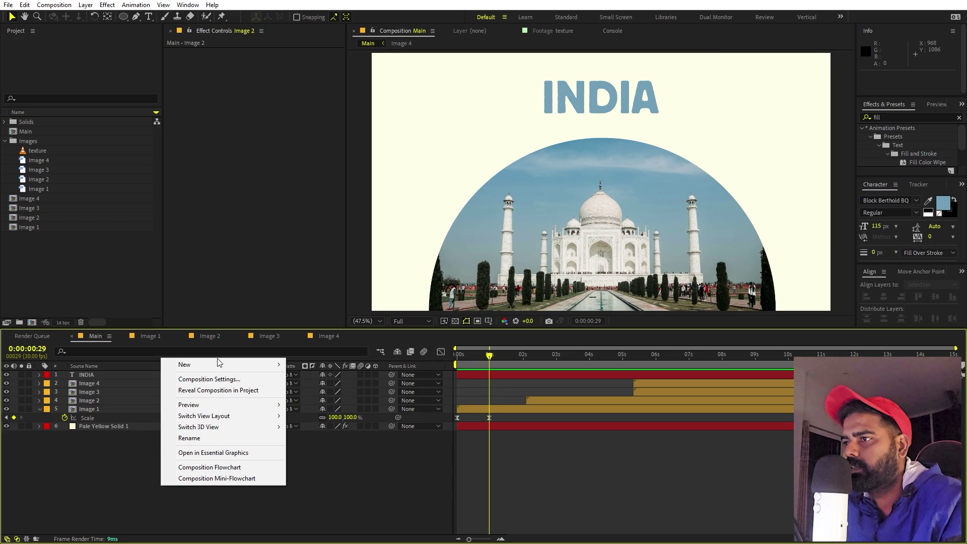
pyautogui.moveTo(217, 363)
pyautogui.click(306, 424)
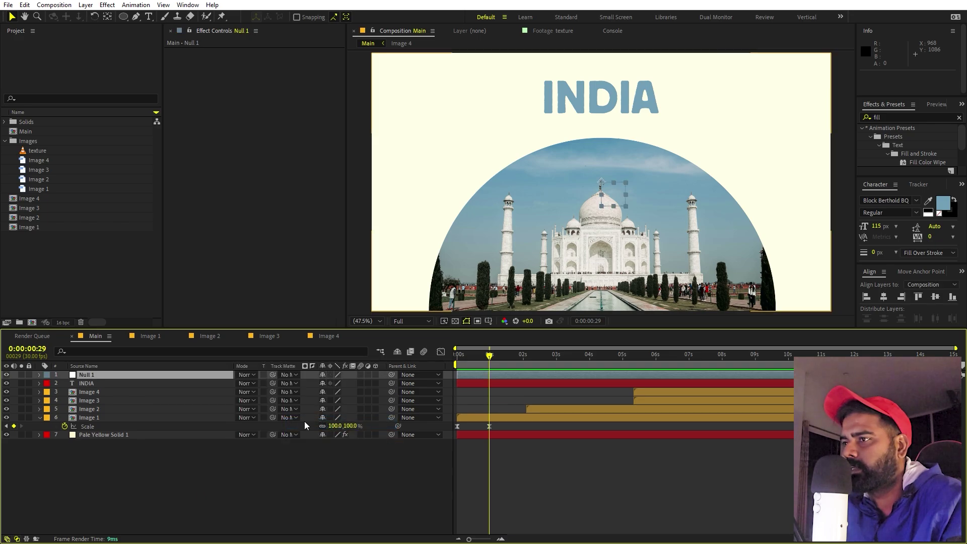
pyautogui.press('h')
pyautogui.moveTo(616, 245); pyautogui.dragTo(622, 208)
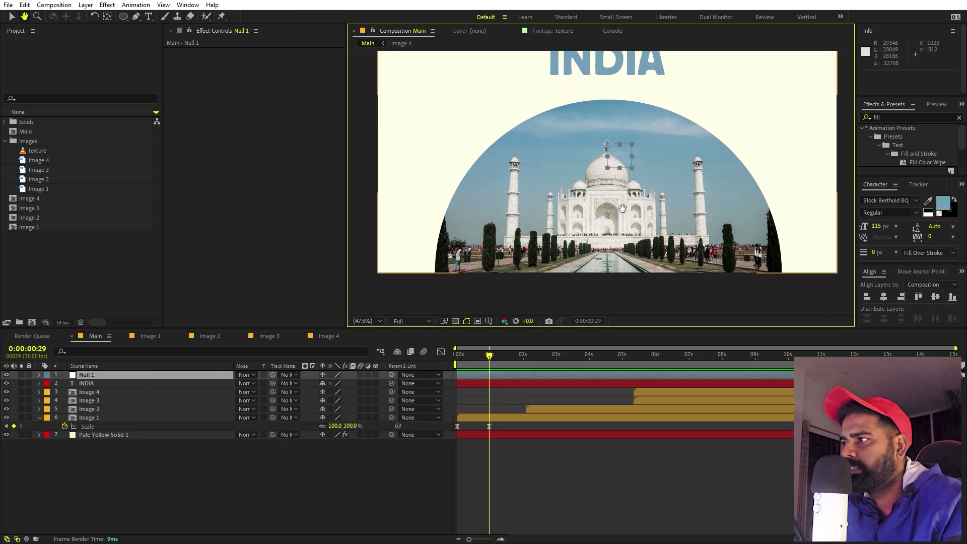
pyautogui.press('v')
pyautogui.moveTo(609, 146); pyautogui.dragTo(608, 275)
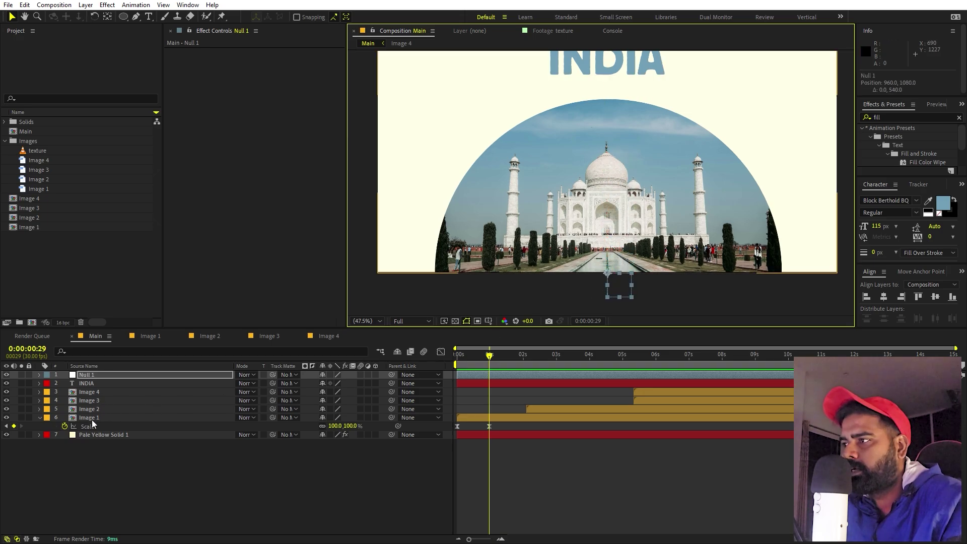
# Set a 0° Rotation keyframe on the null at 0:00:00:29 and parent the Image 1 layer to the null
pyautogui.press('r')
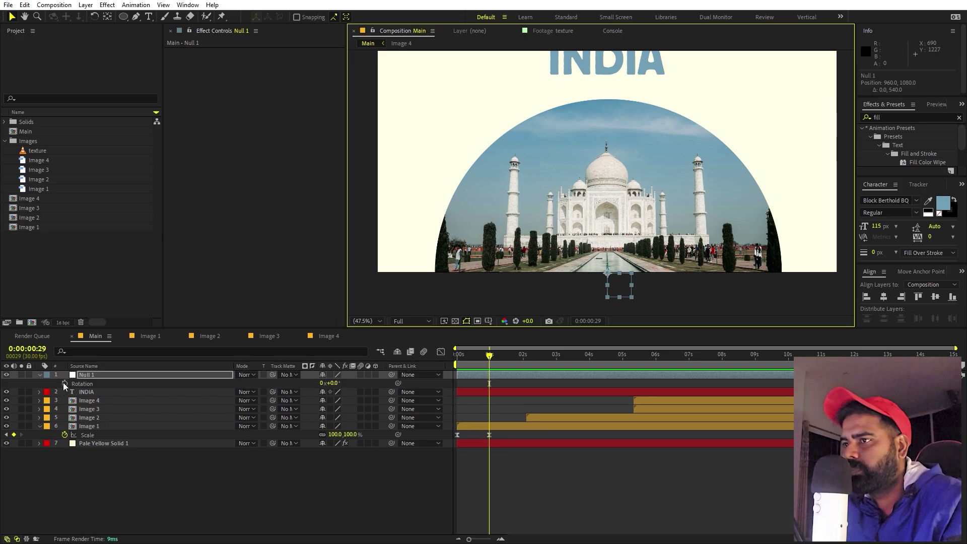
pyautogui.click(65, 383)
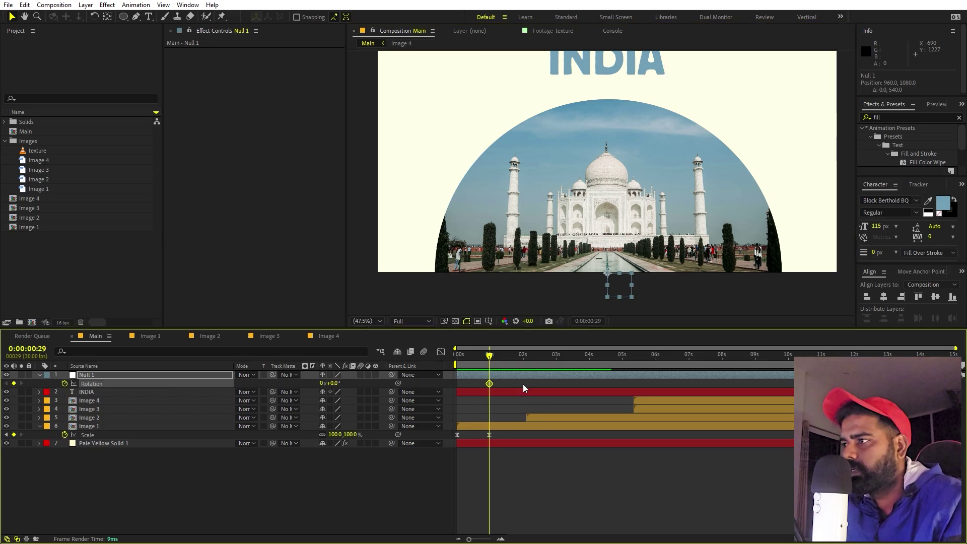
pyautogui.click(93, 426)
pyautogui.moveTo(390, 425); pyautogui.dragTo(88, 375)
# Set the null's Rotation to 180° at 0:00:02:00
pyautogui.moveTo(489, 355); pyautogui.dragTo(524, 362)
pyautogui.moveTo(333, 383)
pyautogui.mouseDown()
pyautogui.moveTo(374, 384)
pyautogui.moveTo(342, 382)
pyautogui.mouseUp()
pyautogui.click(341, 382)
pyautogui.write('180')
pyautogui.press('Return')
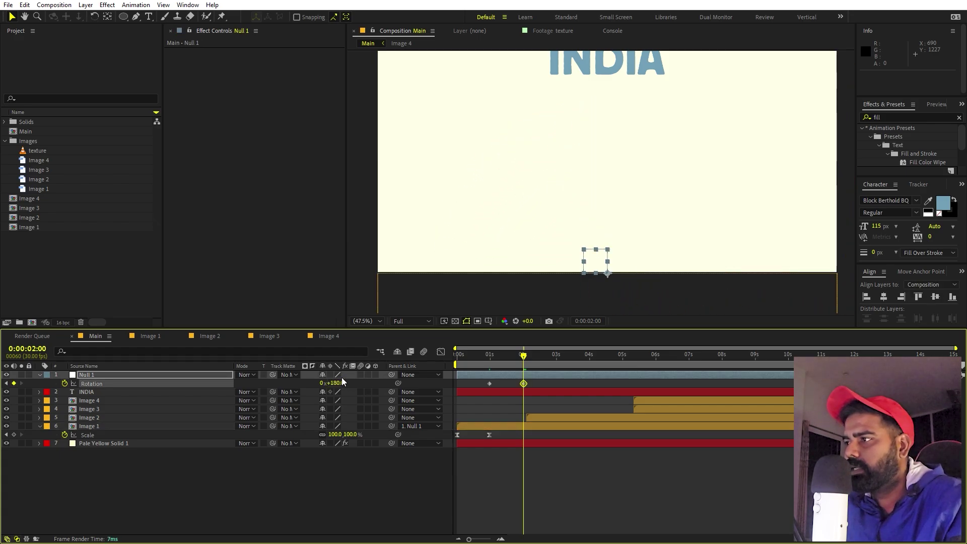
pyautogui.click(525, 394)
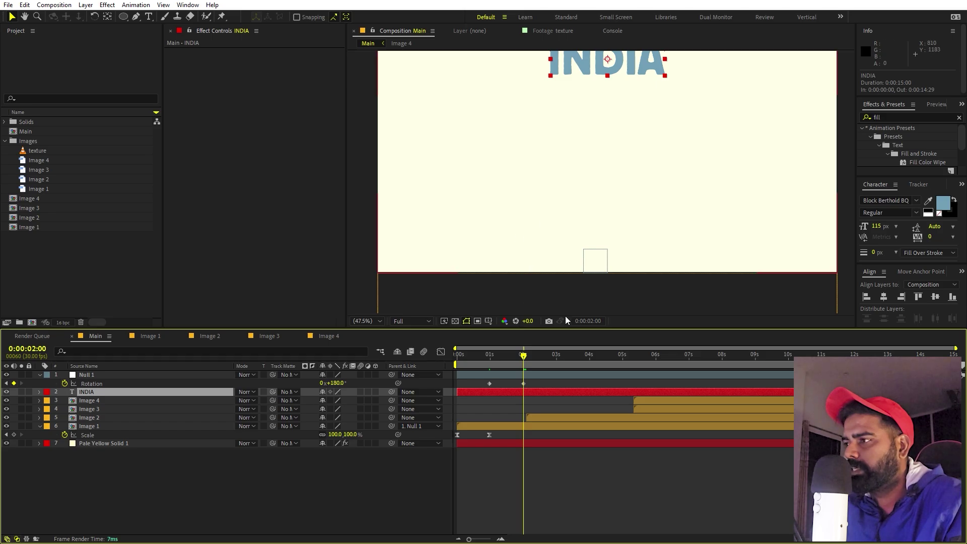
# Start the Image 2 layer at 0:00:00:29 and parent it to the null with the playhead at 0:00:02:00
pyautogui.moveTo(538, 415); pyautogui.dragTo(500, 419)
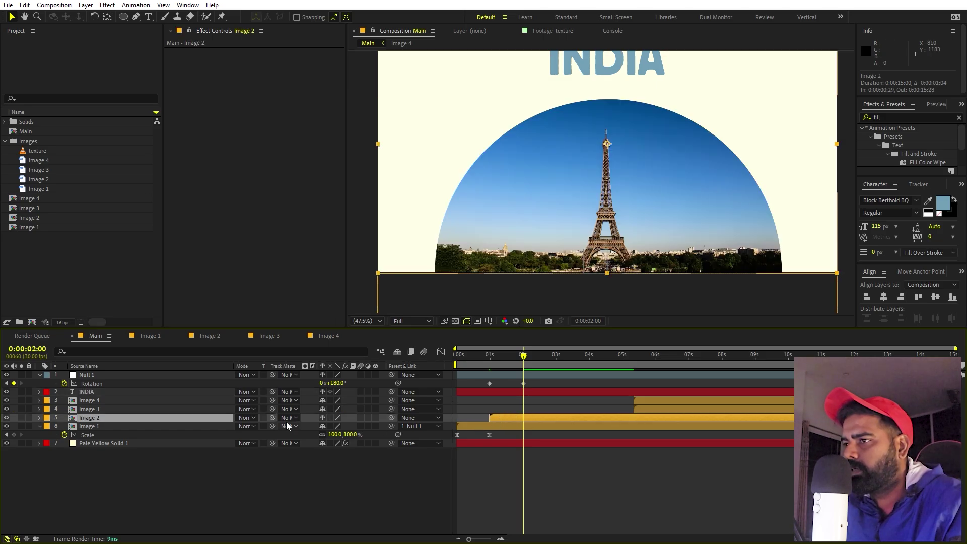
pyautogui.moveTo(391, 417); pyautogui.dragTo(131, 376)
pyautogui.moveTo(521, 360)
pyautogui.mouseDown()
pyautogui.moveTo(469, 367)
pyautogui.moveTo(522, 371)
pyautogui.moveTo(485, 373)
pyautogui.moveTo(522, 359)
pyautogui.mouseUp()
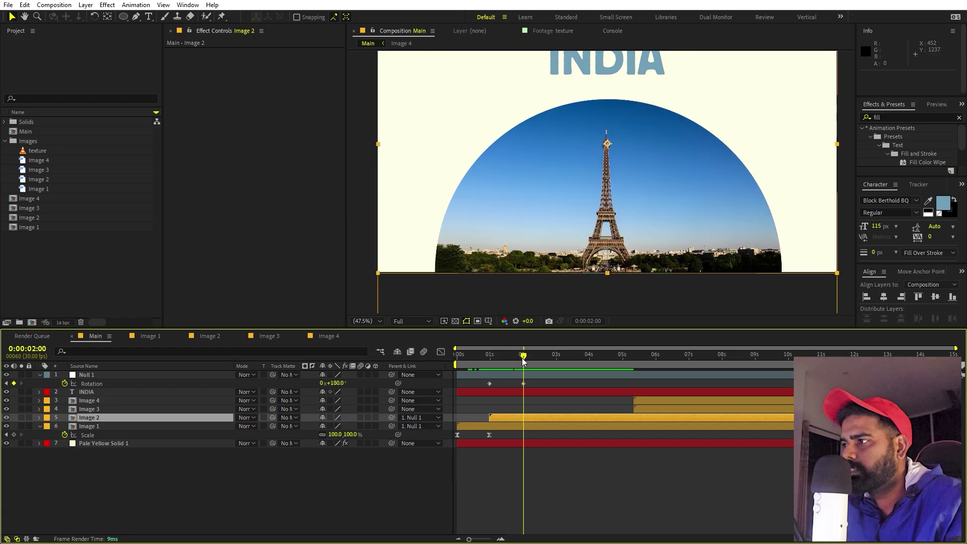
# Start the Image 3 layer at 0:00:02:10 and parent it to the null with the playhead at 0:00:03:04
pyautogui.click(523, 384)
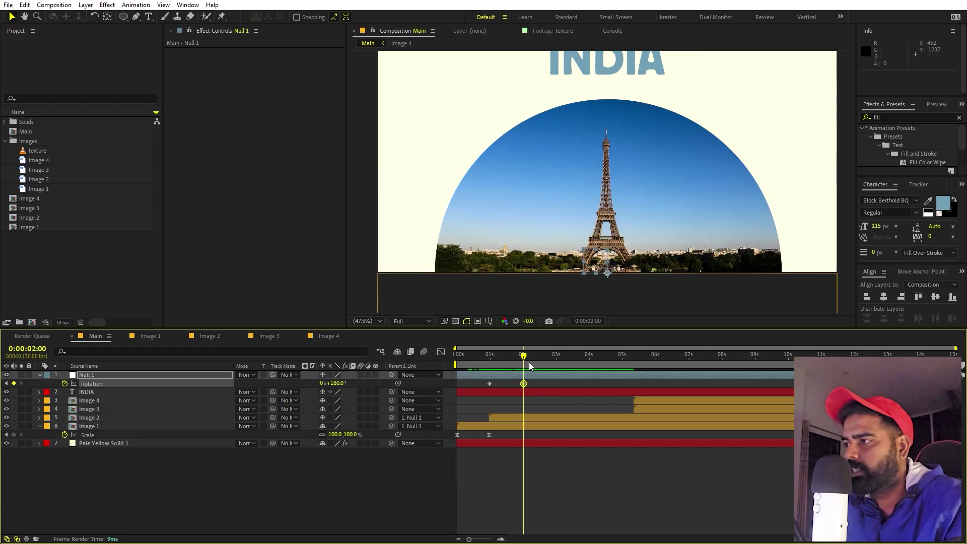
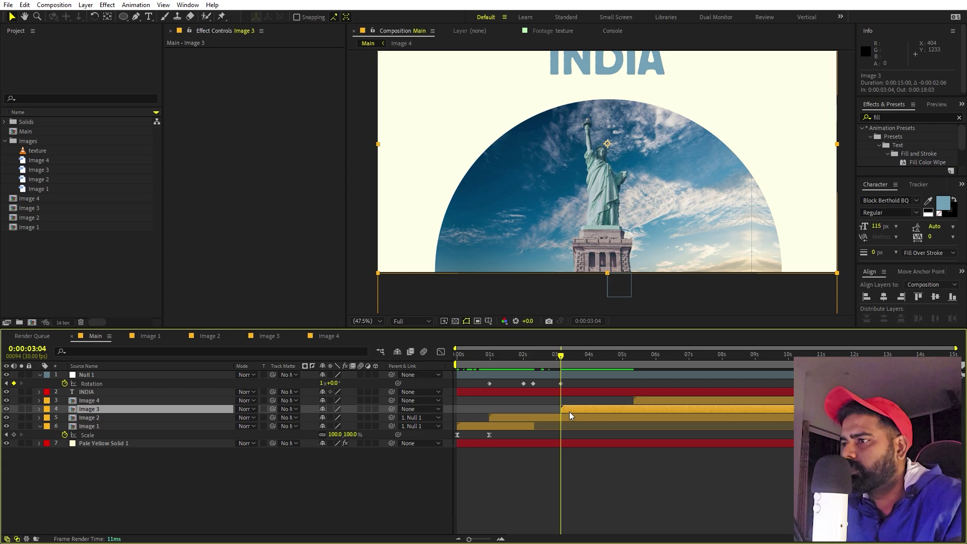
pyautogui.moveTo(391, 409); pyautogui.dragTo(93, 370)
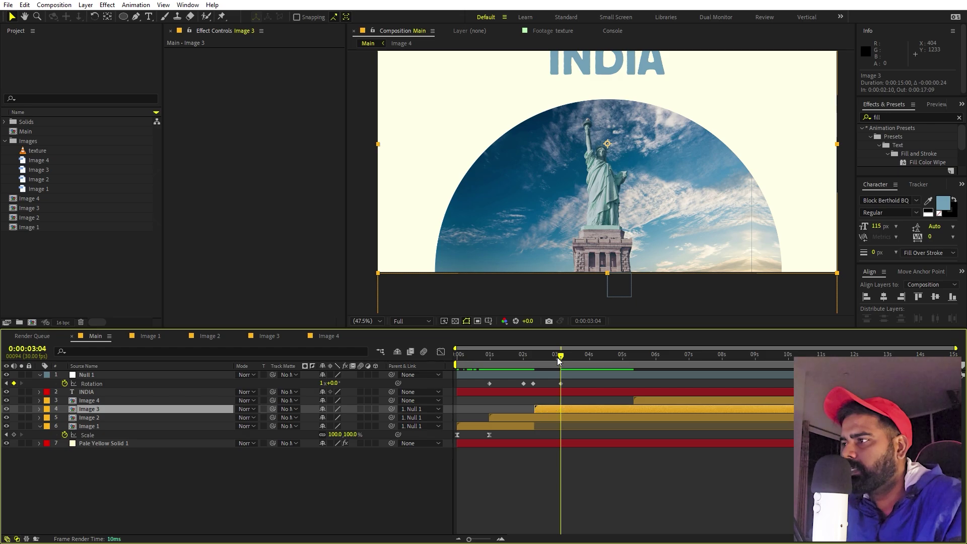
# Repeat the null's 1x+0° Rotation keyframe at 0:00:03:10 and set its Rotation to 1x+180° at 0:00:04:03
pyautogui.moveTo(556, 358); pyautogui.dragTo(593, 357)
pyautogui.press('pagedown')
pyautogui.press('pagedown')
pyautogui.press('pagedown')
pyautogui.click(561, 383)
pyautogui.hotkey('ctrl', 'v')
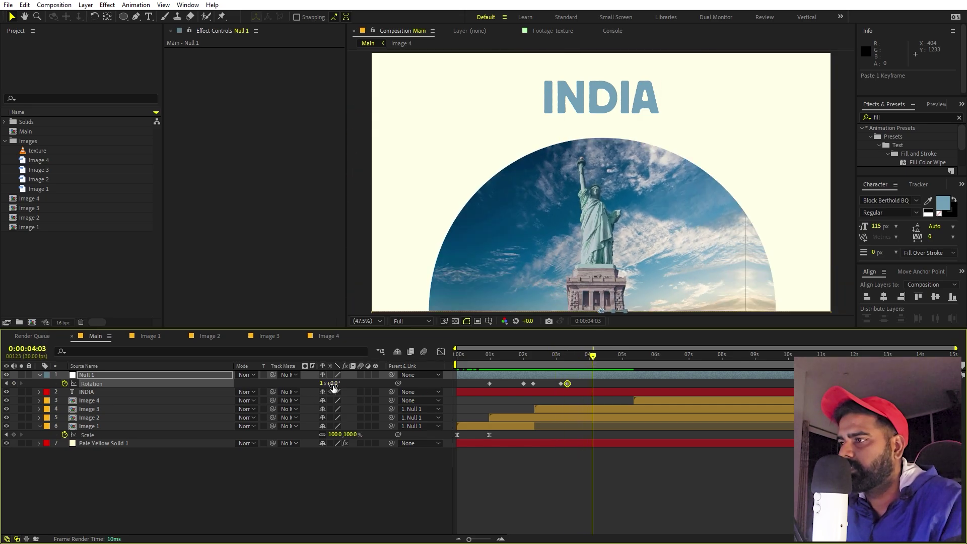
pyautogui.write('180')
pyautogui.press('Return')
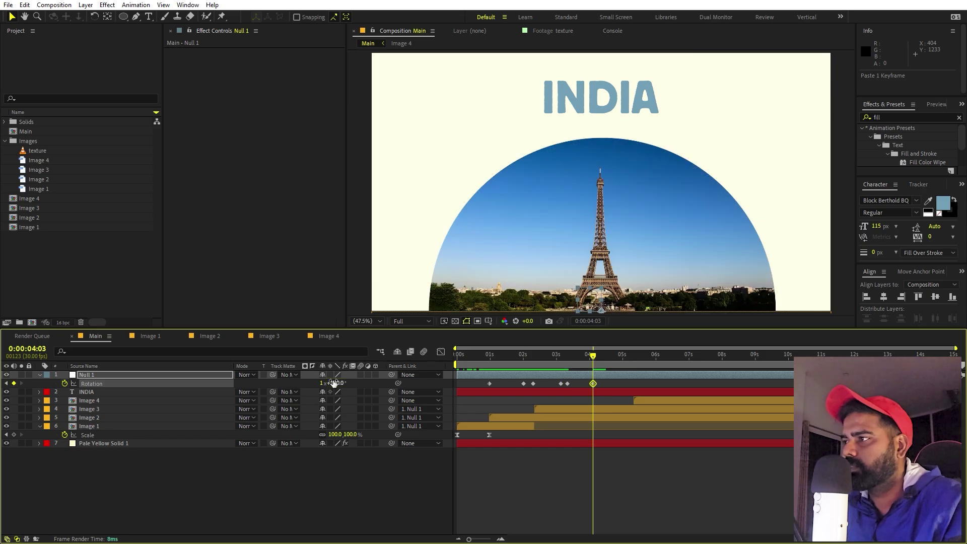
pyautogui.moveTo(559, 361); pyautogui.dragTo(592, 362)
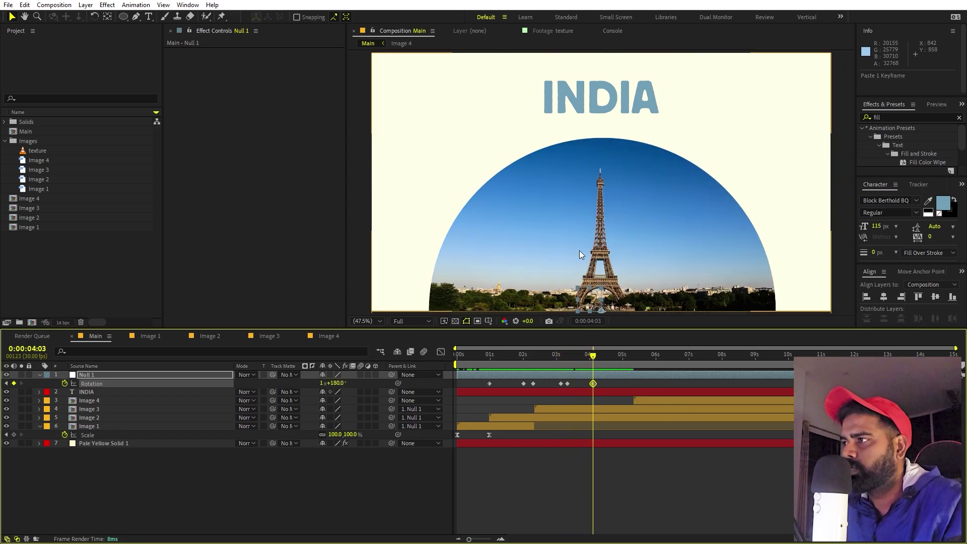
# Trim the end of the Image 2 layer to 0:00:03:10
pyautogui.click(567, 361)
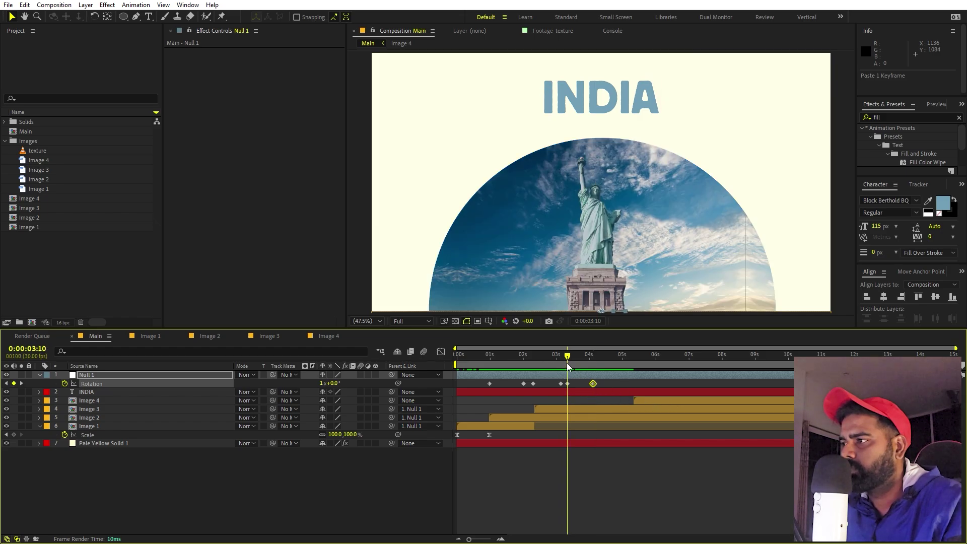
pyautogui.click(96, 417)
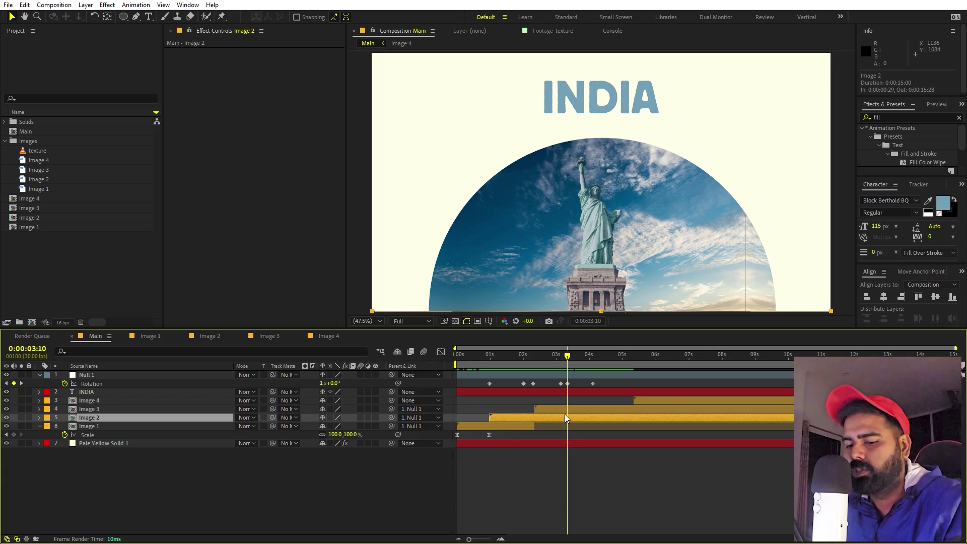
pyautogui.hotkey('alt', ']')
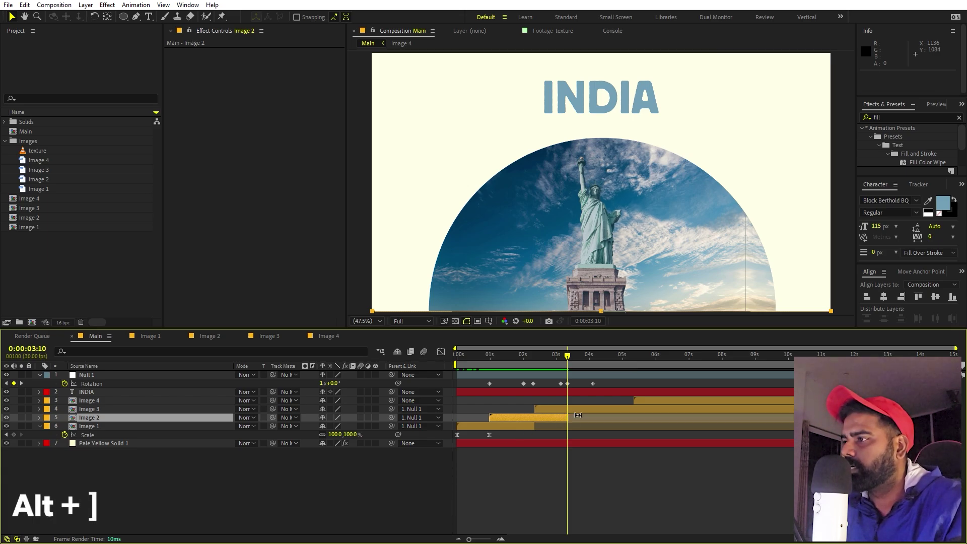
# Start the Image 4 layer at 0:00:03:11 and parent it to the null with the playhead at 0:00:04:03
pyautogui.click(641, 400)
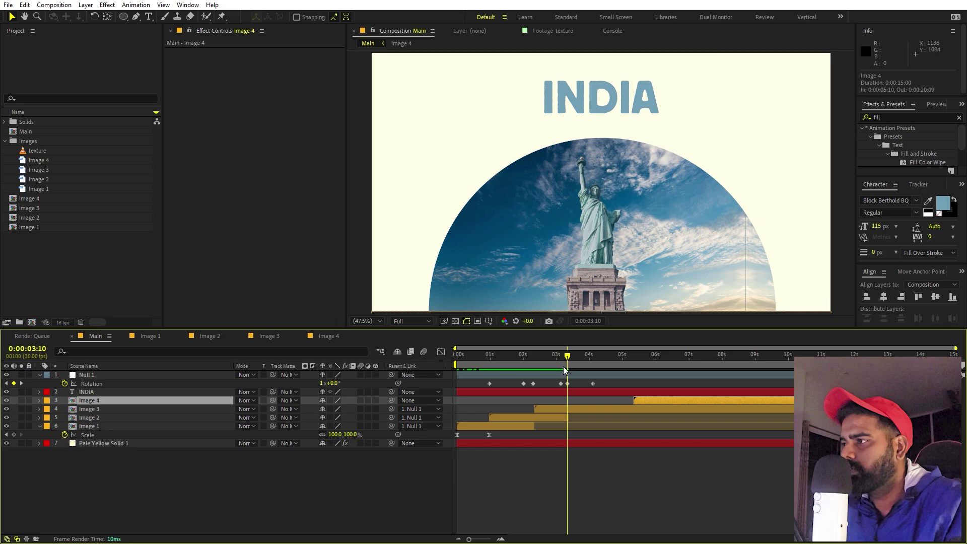
pyautogui.click(590, 362)
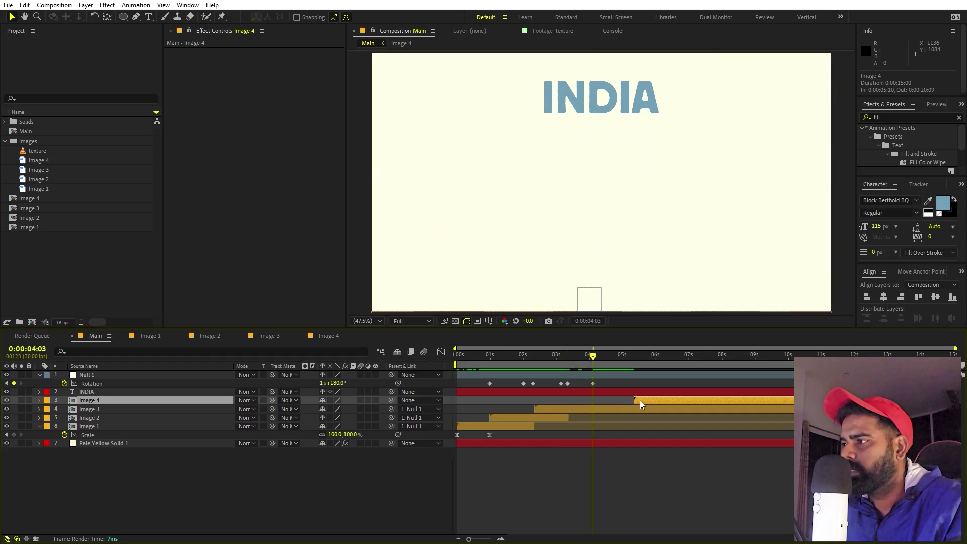
pyautogui.moveTo(640, 401); pyautogui.dragTo(580, 401)
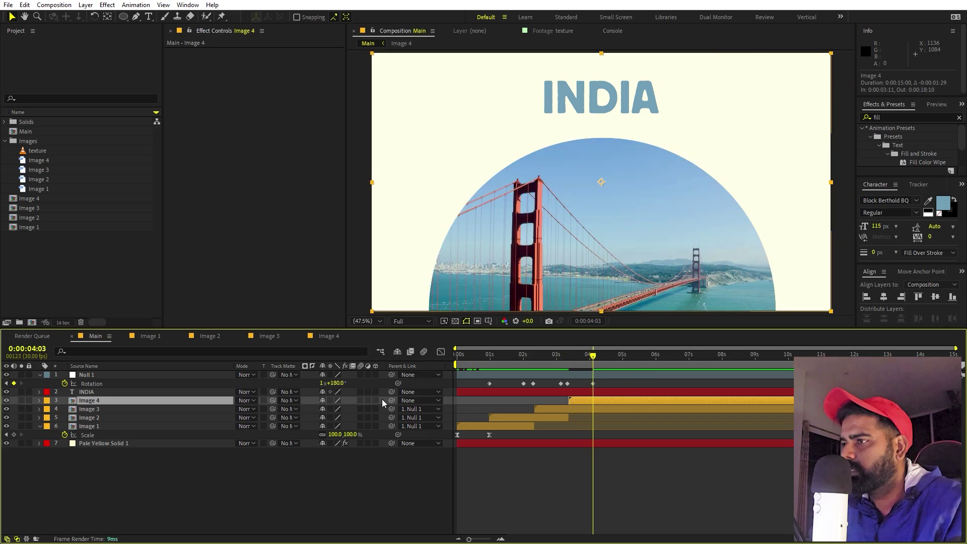
pyautogui.moveTo(274, 398); pyautogui.dragTo(111, 375)
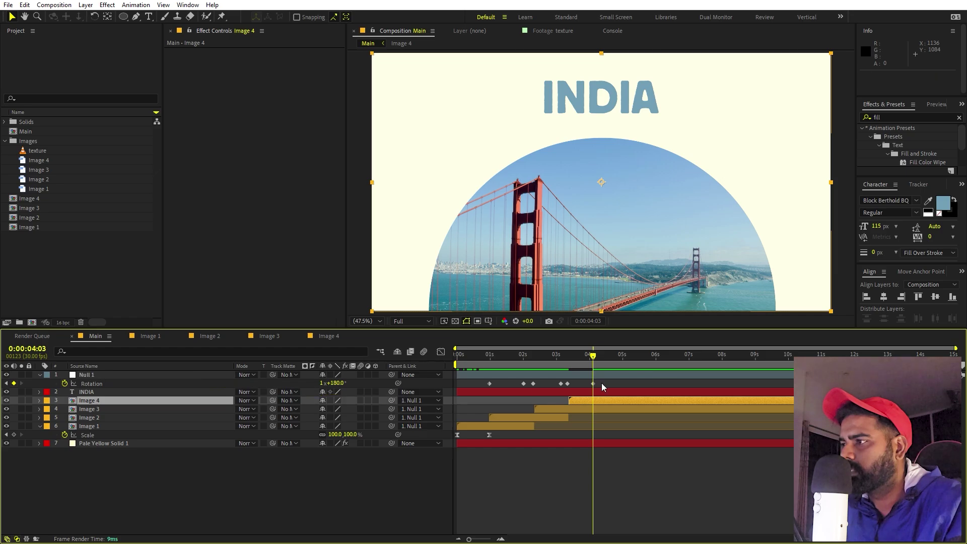
# Preview the rotation, shift the null's fifth Rotation keyframe to 0:00:03:11, and apply Easy Ease to all its Rotation keyframes
pyautogui.moveTo(592, 366); pyautogui.dragTo(346, 373)
pyautogui.press('space')
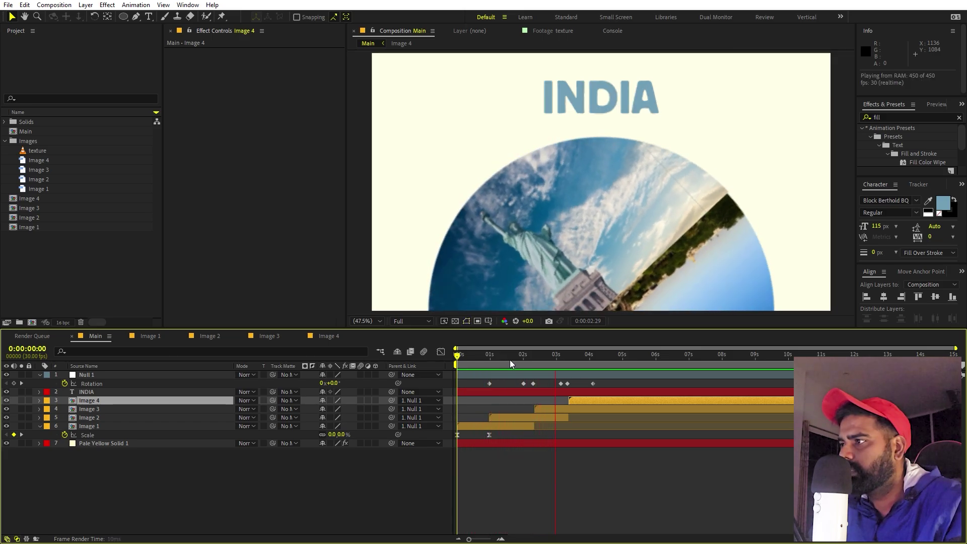
pyautogui.click(567, 384)
pyautogui.click(569, 356)
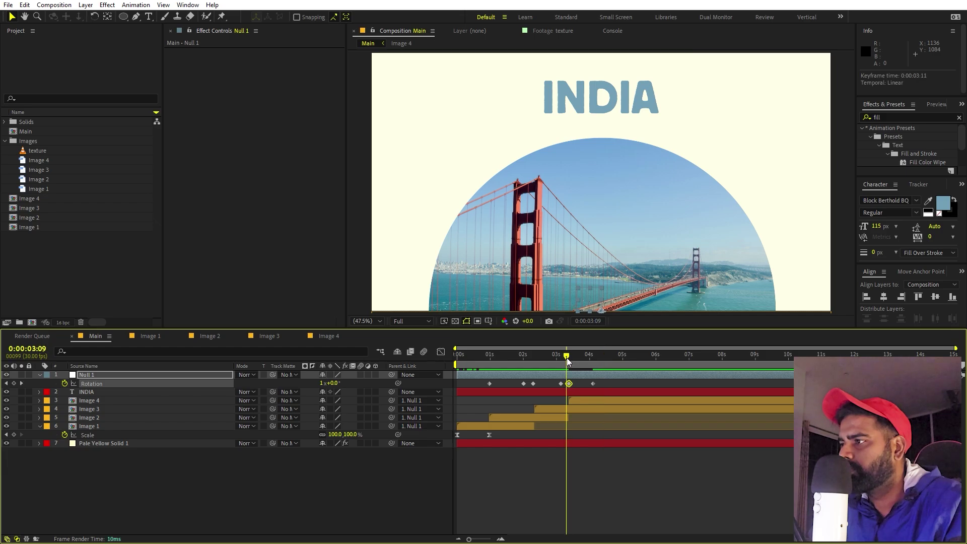
pyautogui.moveTo(568, 357); pyautogui.dragTo(457, 387)
pyautogui.press('F9')
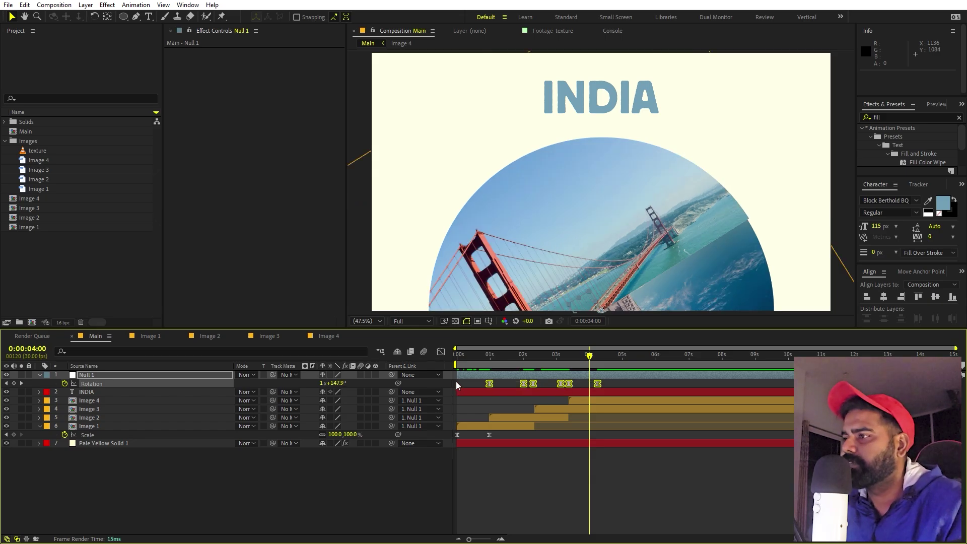
# Steepen the null's Rotation speed graph into a sharp peak for each of the three turns and preview the motion
pyautogui.click(445, 351)
pyautogui.moveTo(644, 495); pyautogui.dragTo(550, 506)
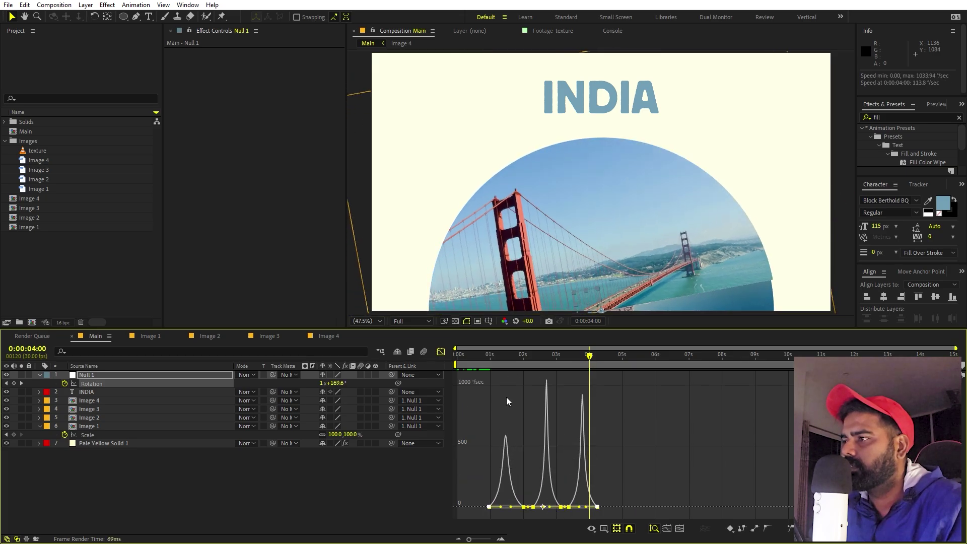
pyautogui.press('space')
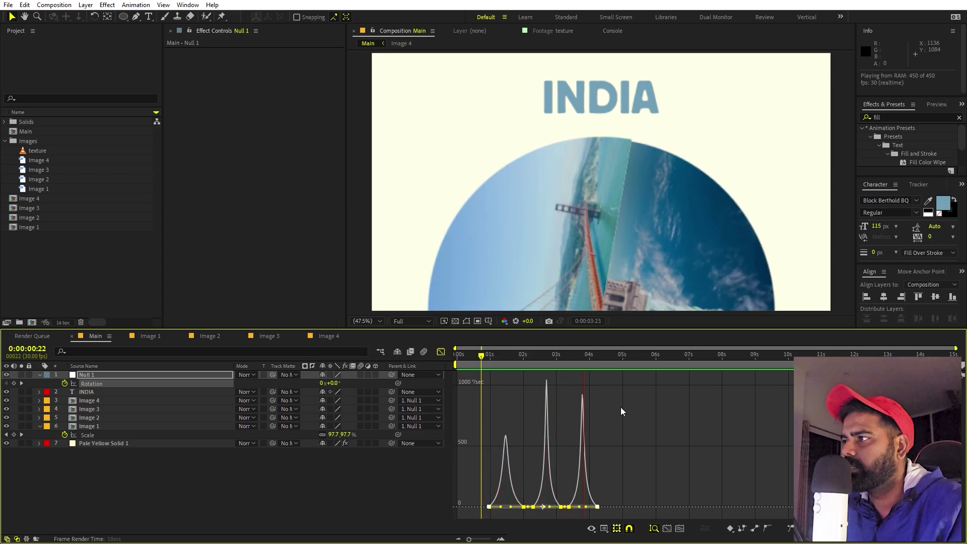
pyautogui.press('space')
pyautogui.click(441, 351)
# Shift the null's last three Rotation keyframes later so that the final turn ends at 0:00:04:15
pyautogui.click(523, 356)
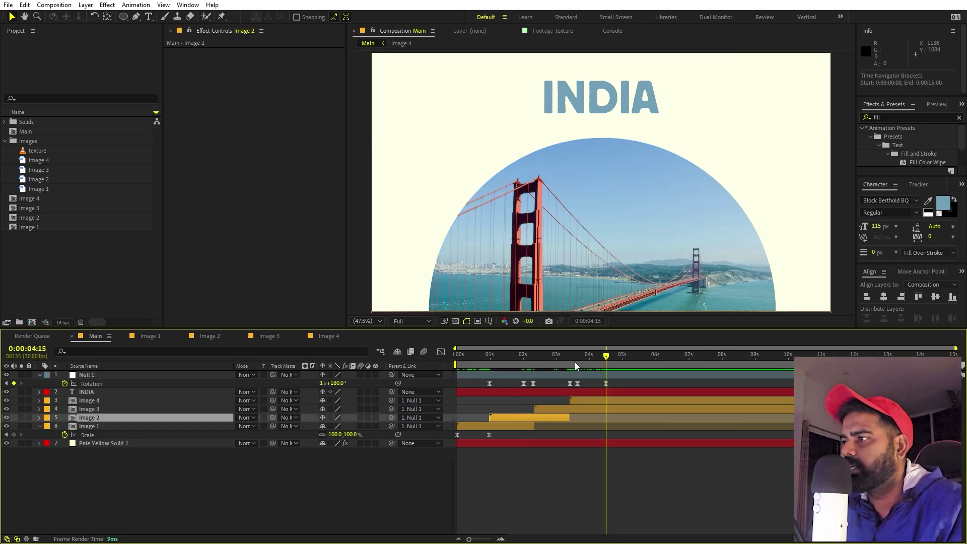
pyautogui.moveTo(575, 362); pyautogui.dragTo(629, 372)
pyautogui.press('F2')
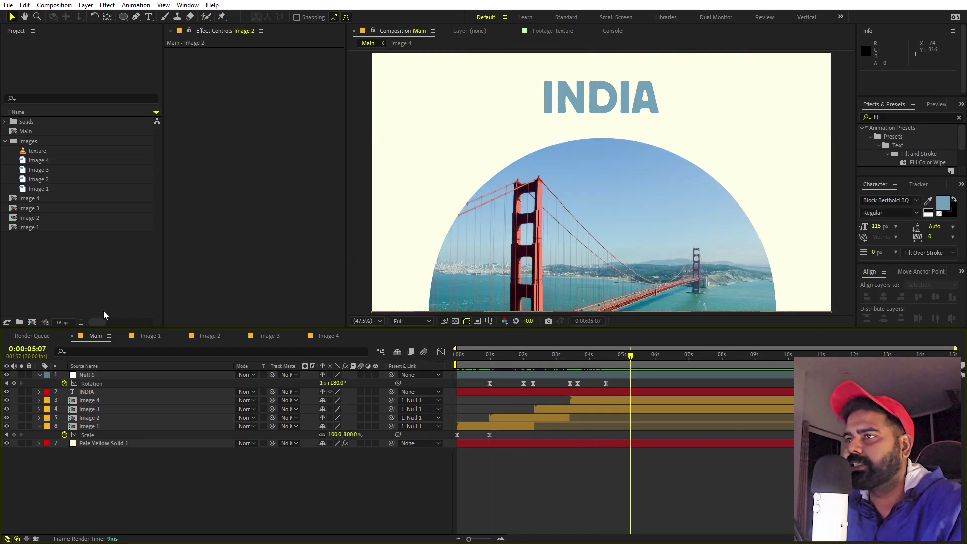
# At 0:00:00:29, add the word PARIS to the INDIA title two lines below it
pyautogui.click(488, 358)
pyautogui.doubleClick(625, 96)
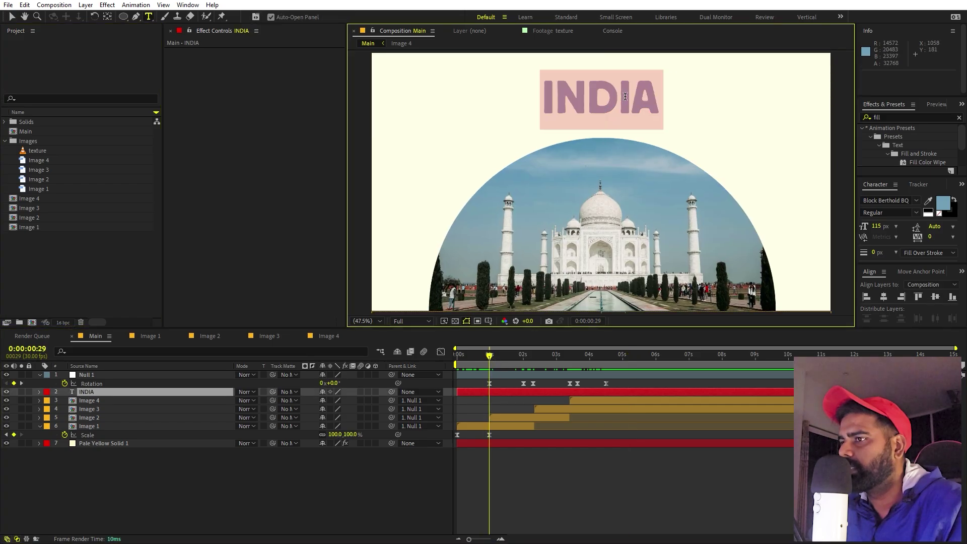
pyautogui.click(656, 95)
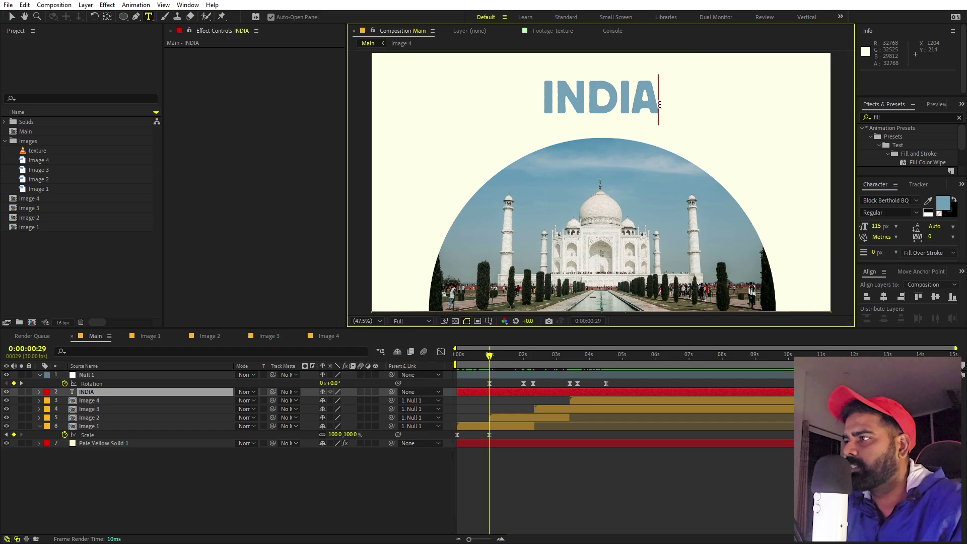
pyautogui.press('Return')
pyautogui.press('Return')
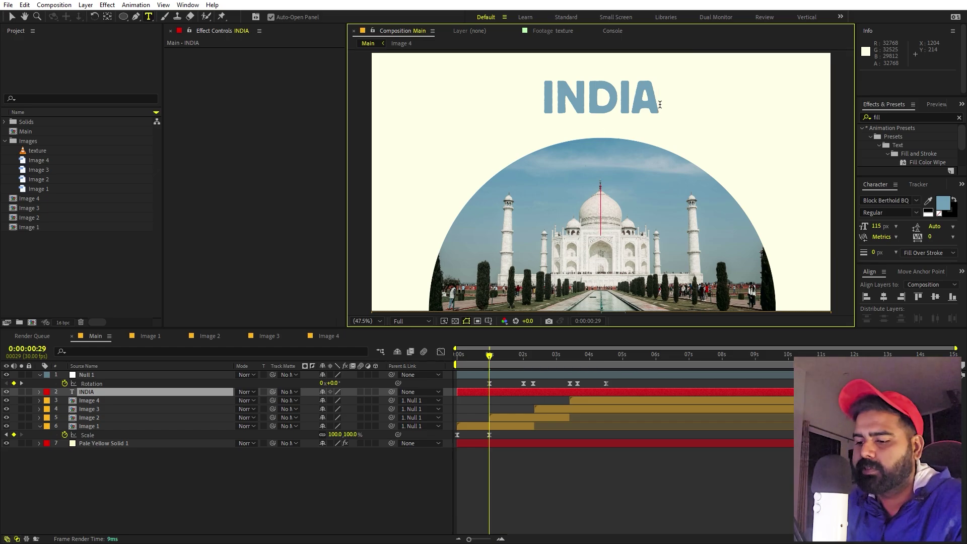
pyautogui.write('PARIS')
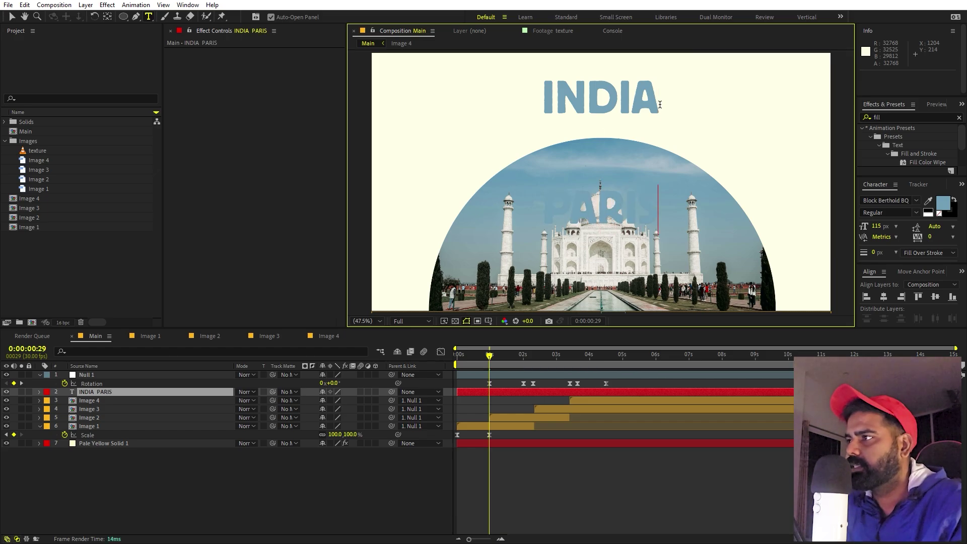
# Add NEW YORK and SAN FRANCISCO to the title text below PARIS, spaced like the lines above
pyautogui.moveTo(510, 359); pyautogui.dragTo(578, 362)
pyautogui.click(627, 206)
pyautogui.click(656, 203)
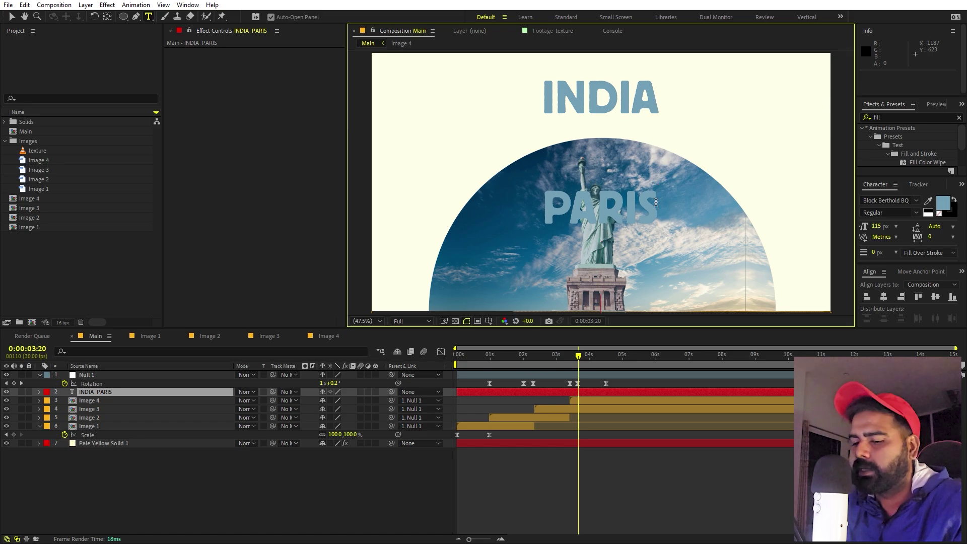
pyautogui.write('Y')
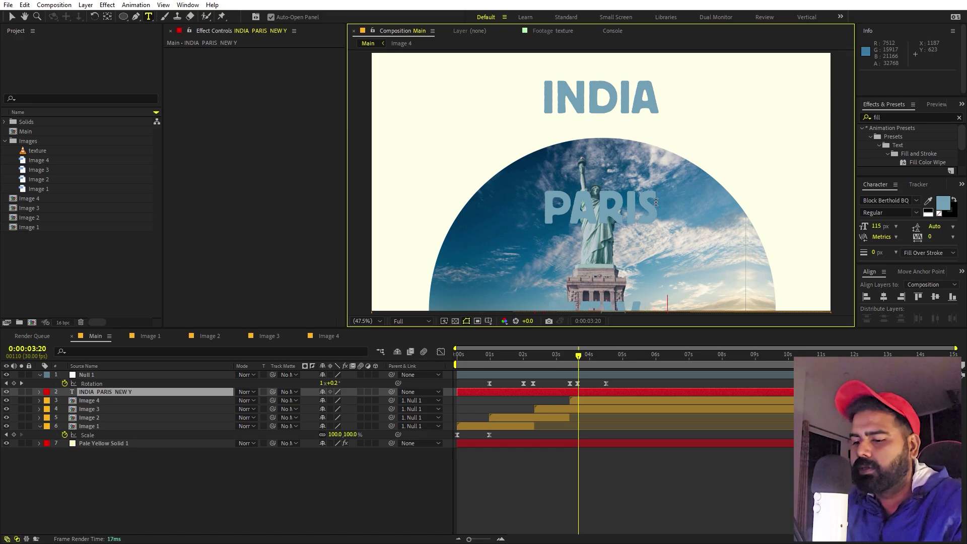
pyautogui.write('ORK')
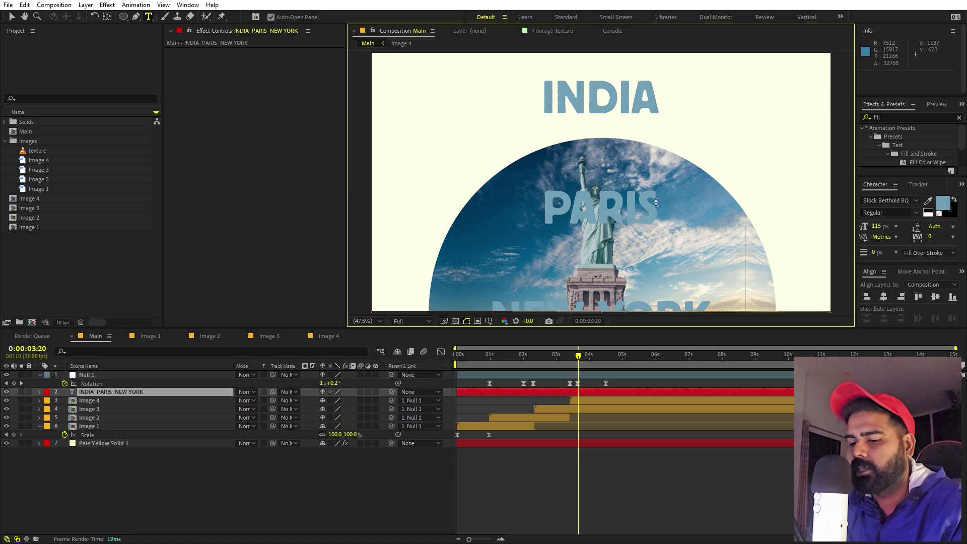
pyautogui.press('Return')
pyautogui.write('SAN FRANCISCO')
pyautogui.click(563, 471)
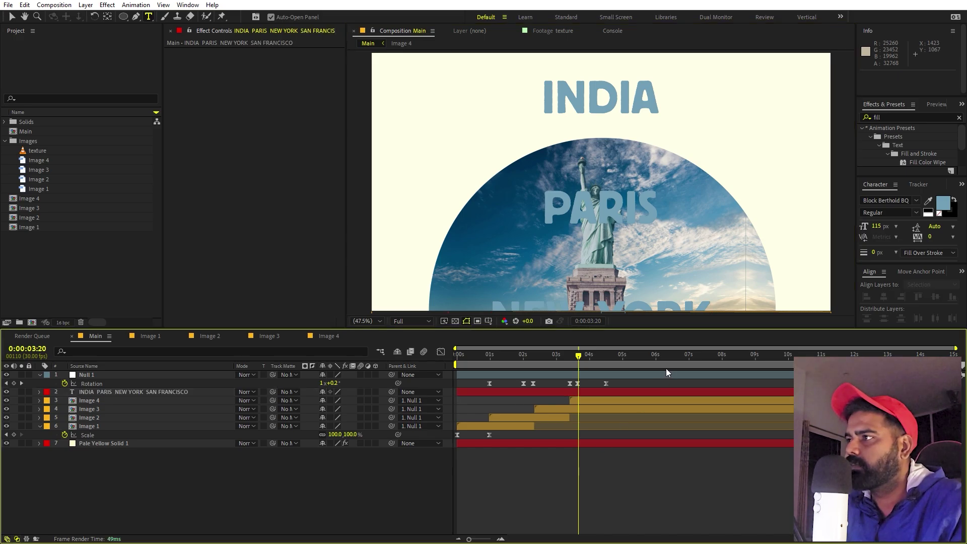
# Draw a horizontally centered red rectangle about 1250 x 221 px over INDIA and place it directly beneath the title text layer
pyautogui.click(123, 16)
pyautogui.click(154, 17)
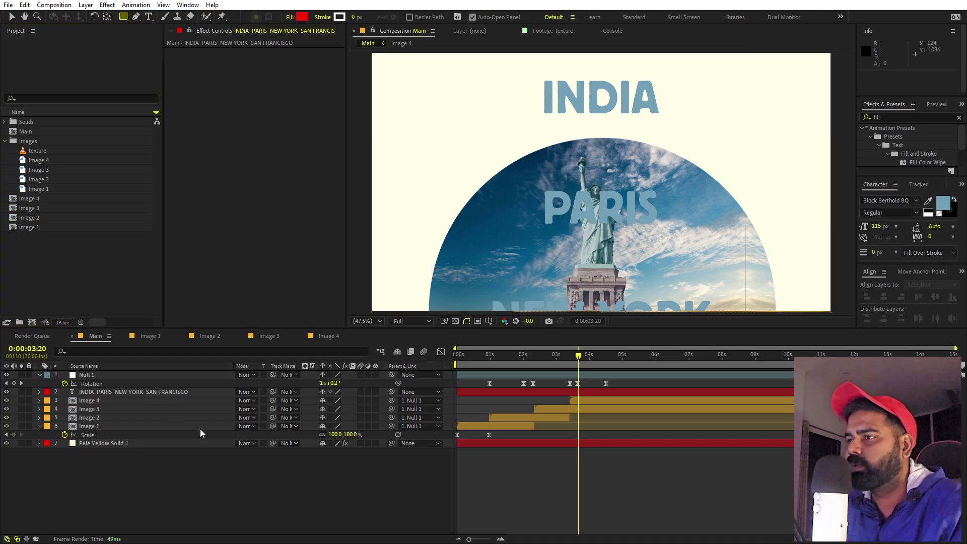
pyautogui.click(185, 483)
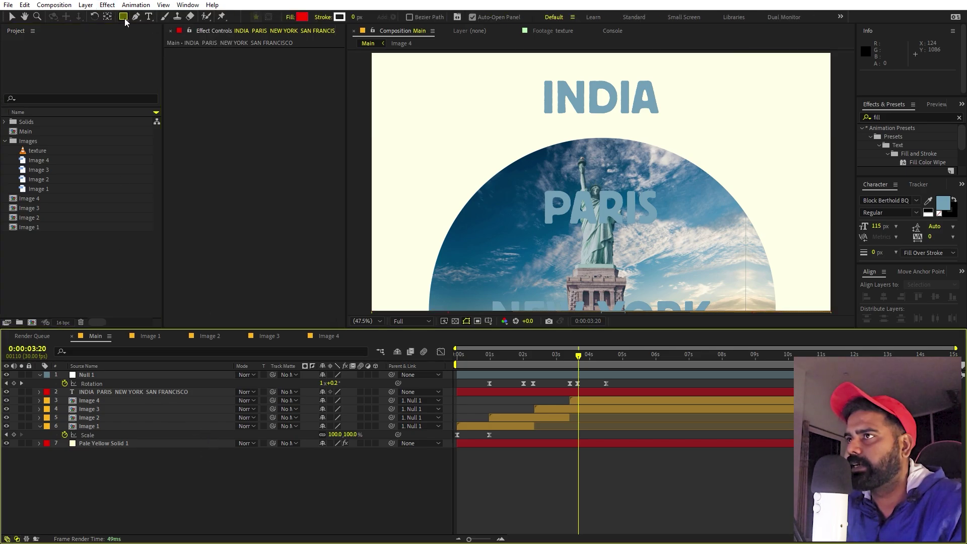
pyautogui.moveTo(461, 69)
pyautogui.mouseDown()
pyautogui.moveTo(578, 110)
pyautogui.moveTo(761, 121)
pyautogui.mouseUp()
pyautogui.click(883, 296)
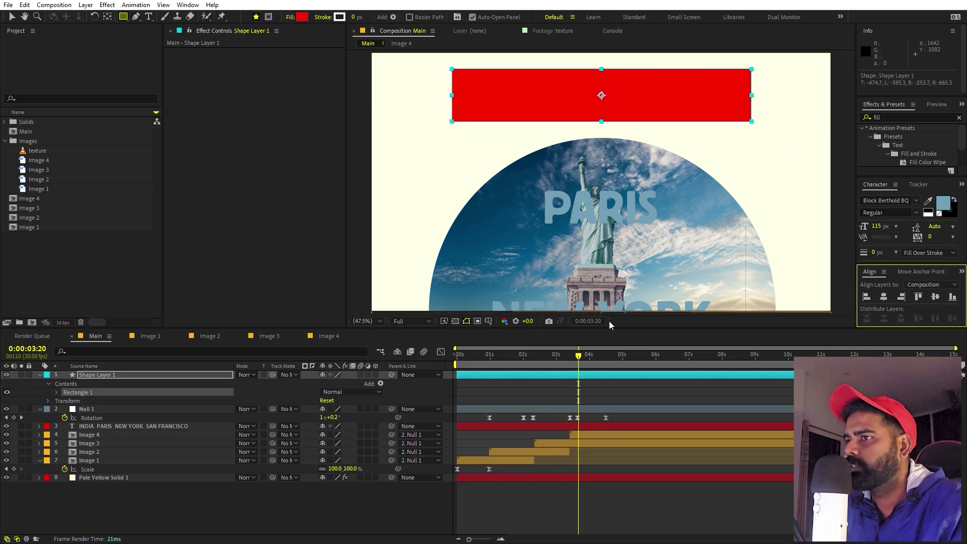
pyautogui.moveTo(102, 425); pyautogui.dragTo(106, 374)
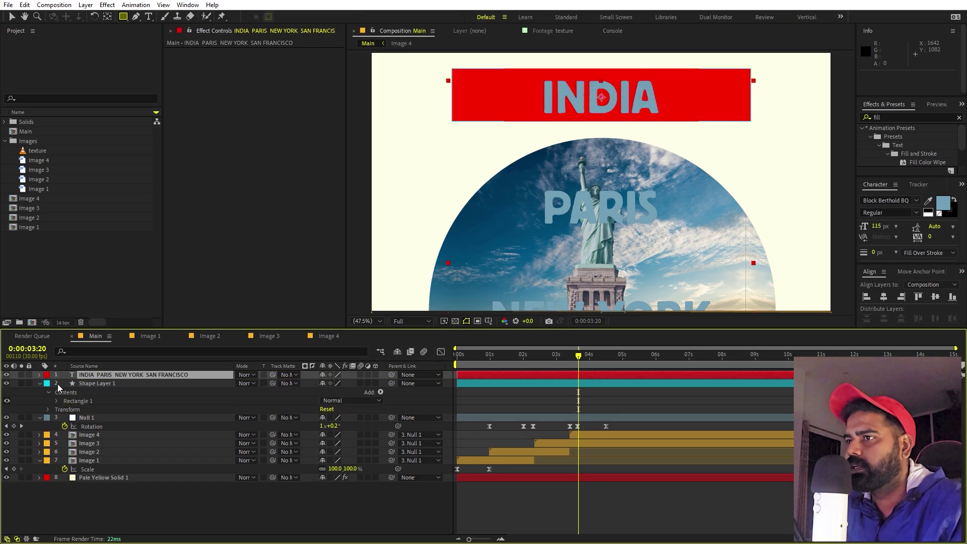
pyautogui.click(41, 384)
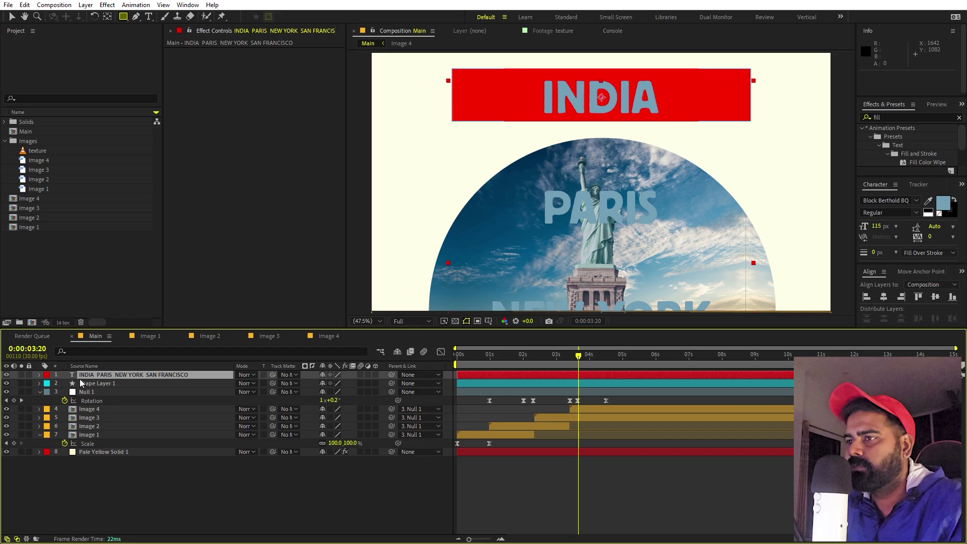
# Add a Position keyframe to the place-name title layer at 0:00:00:29, with INDIA inside the red rectangle
pyautogui.press('p')
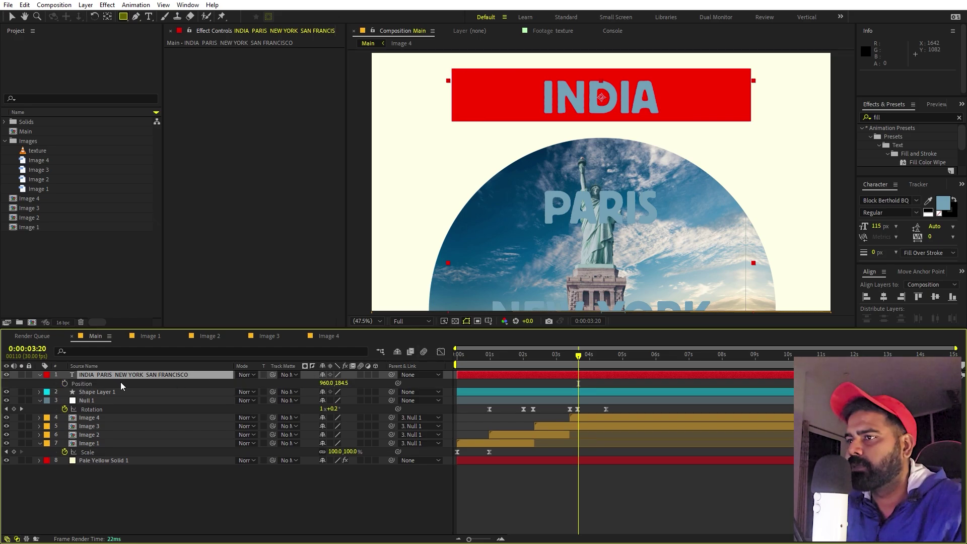
pyautogui.click(65, 383)
pyautogui.moveTo(493, 358); pyautogui.dragTo(492, 362)
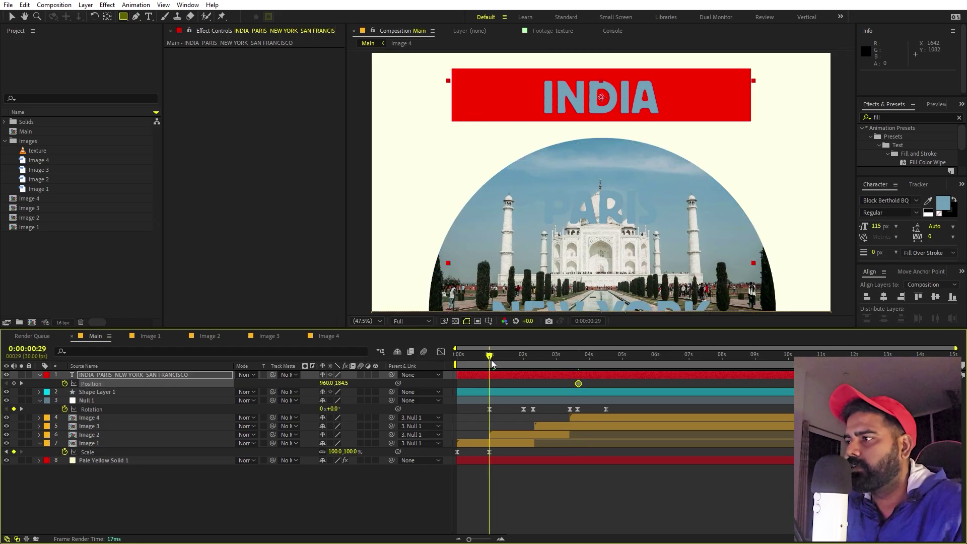
pyautogui.moveTo(578, 385); pyautogui.dragTo(493, 391)
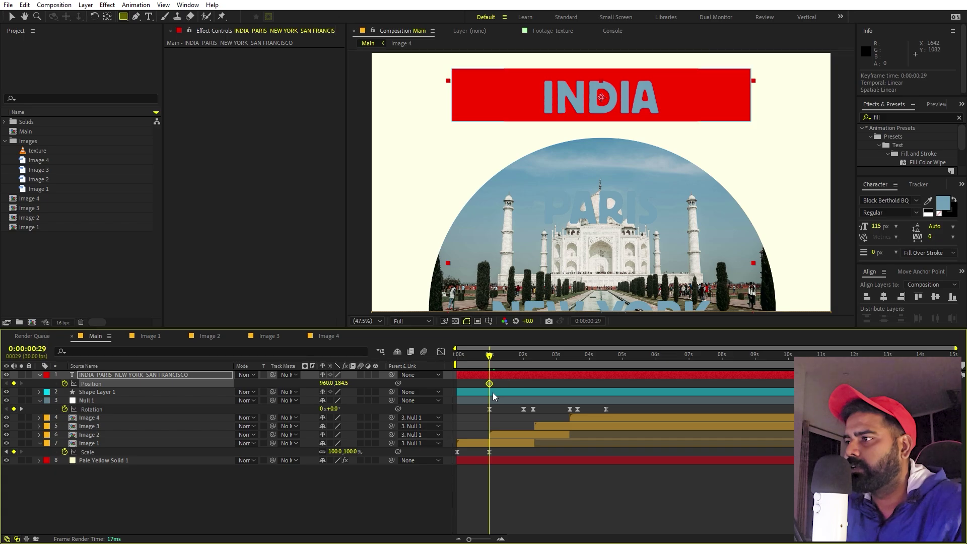
# At 0:00:00:00, move the title straight down below the red rectangle, to a Y position of about 416
pyautogui.click(475, 355)
pyautogui.press('Home')
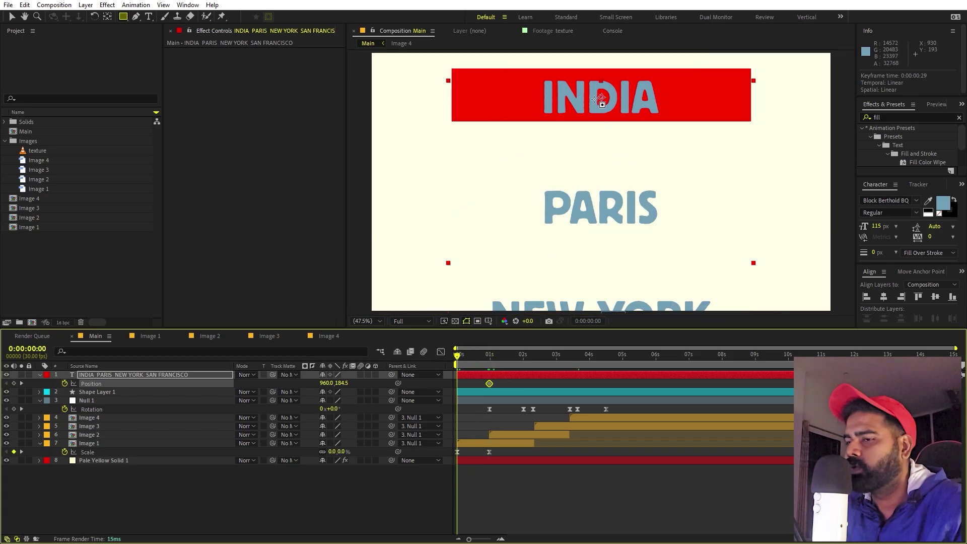
pyautogui.press('v')
pyautogui.moveTo(612, 104); pyautogui.dragTo(610, 161)
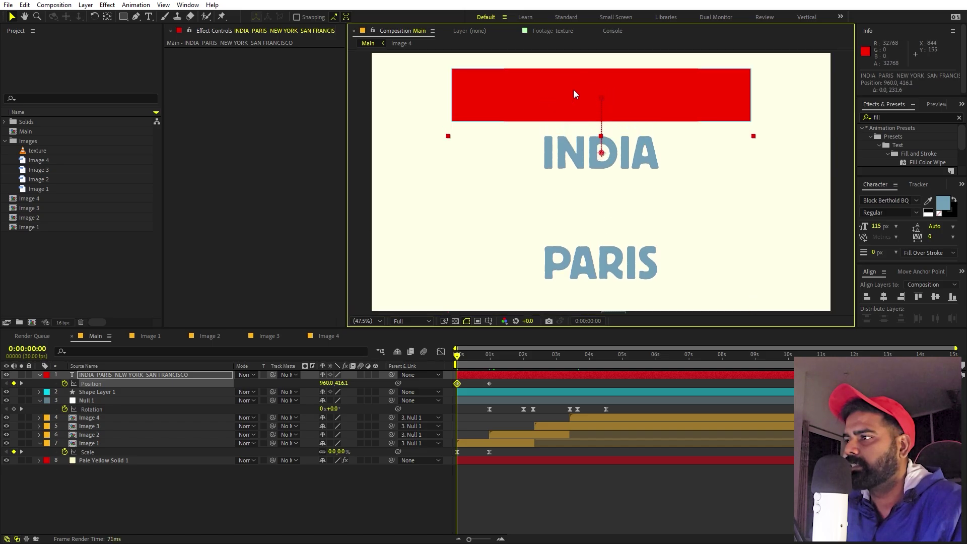
# Easy ease the title's first two Position keyframes, shape their speed graph into a fast start with a long slow-down, and preview it
pyautogui.click(489, 383)
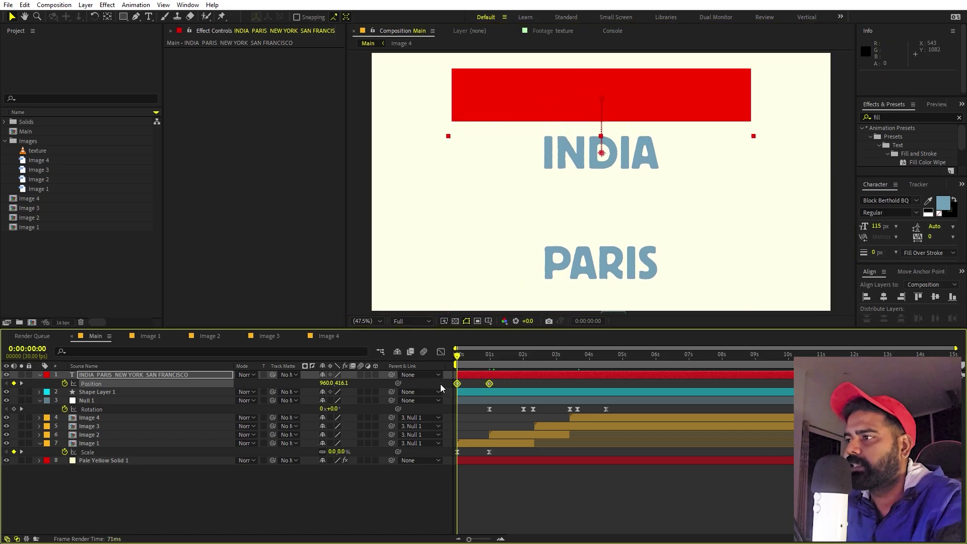
pyautogui.press('F9')
pyautogui.click(441, 352)
pyautogui.moveTo(574, 460); pyautogui.dragTo(466, 509)
pyautogui.click(543, 467)
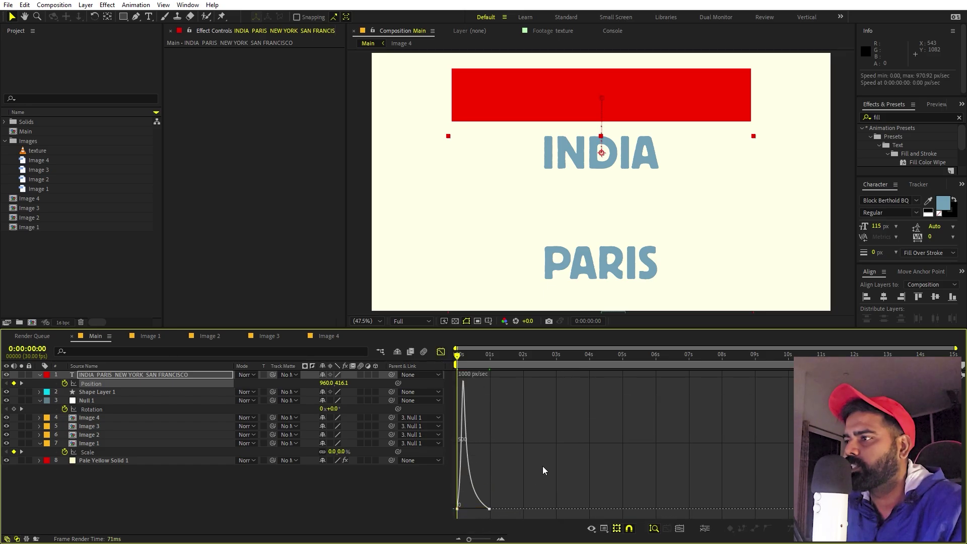
pyautogui.press('space')
pyautogui.press('space')
pyautogui.hotkey('shift', 'F3')
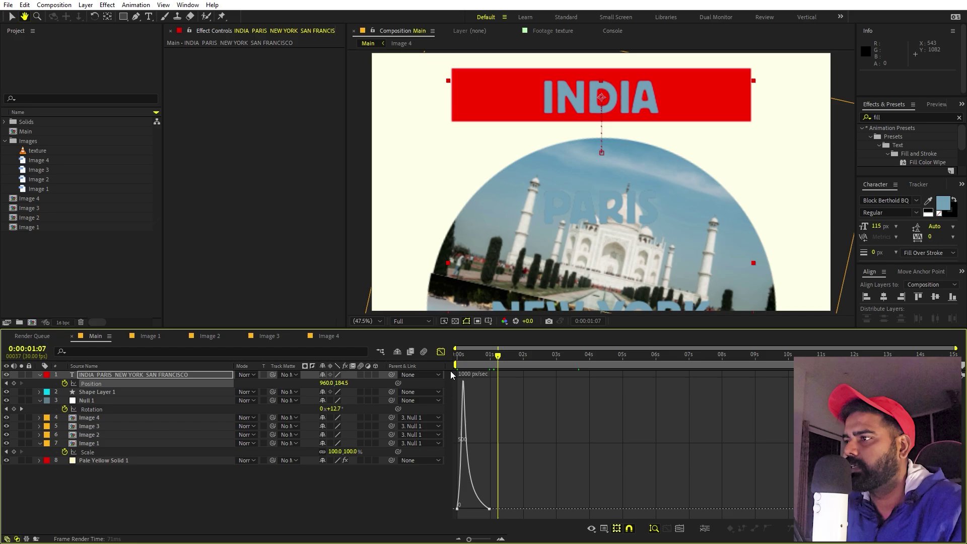
# At 0:00:02:00, set the title's Y position to -284.5 to center PARIS in the rectangle, and copy that keyframe to 0:00:02:09
pyautogui.moveTo(498, 361); pyautogui.dragTo(518, 365)
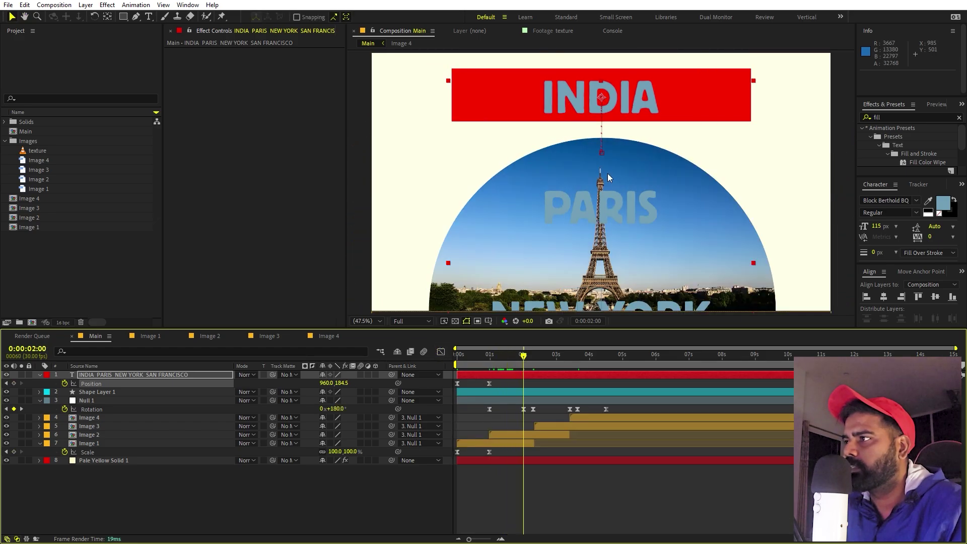
pyautogui.moveTo(341, 382); pyautogui.dragTo(121, 369)
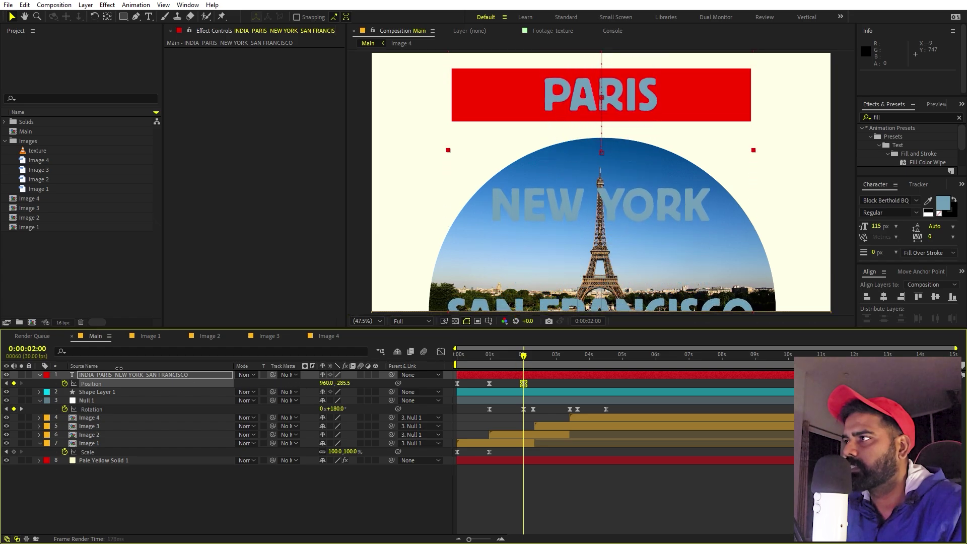
pyautogui.click(534, 361)
pyautogui.click(532, 360)
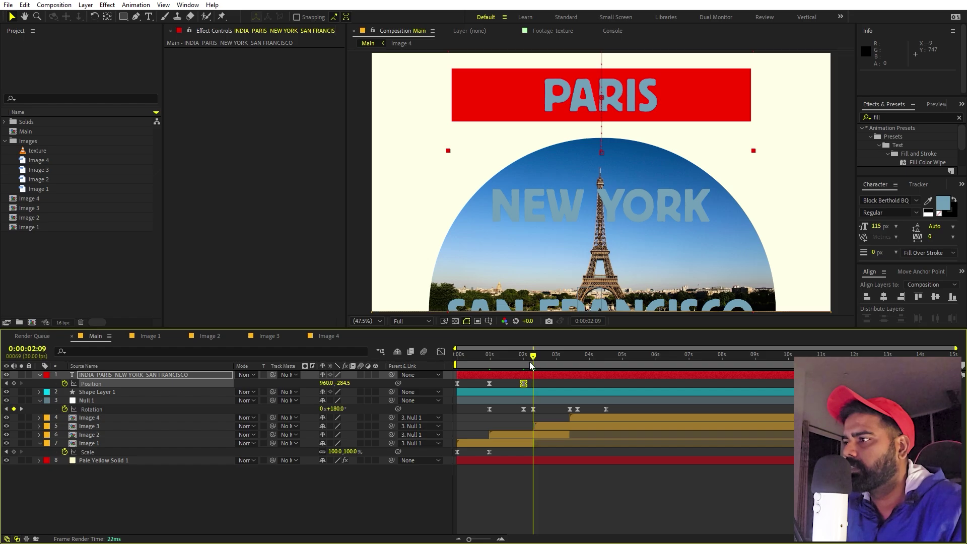
pyautogui.hotkey('ctrl', 'c')
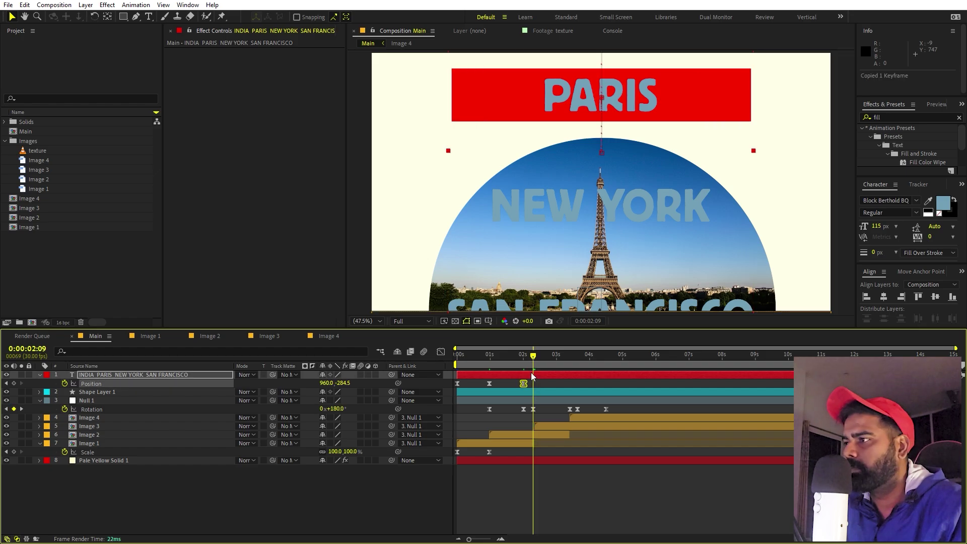
# Keyframe the title's Y position at -750.5 at 0:00:03:12, held until the null's last turn starts, and at -1211.5 at 0:00:04:15
pyautogui.click(570, 360)
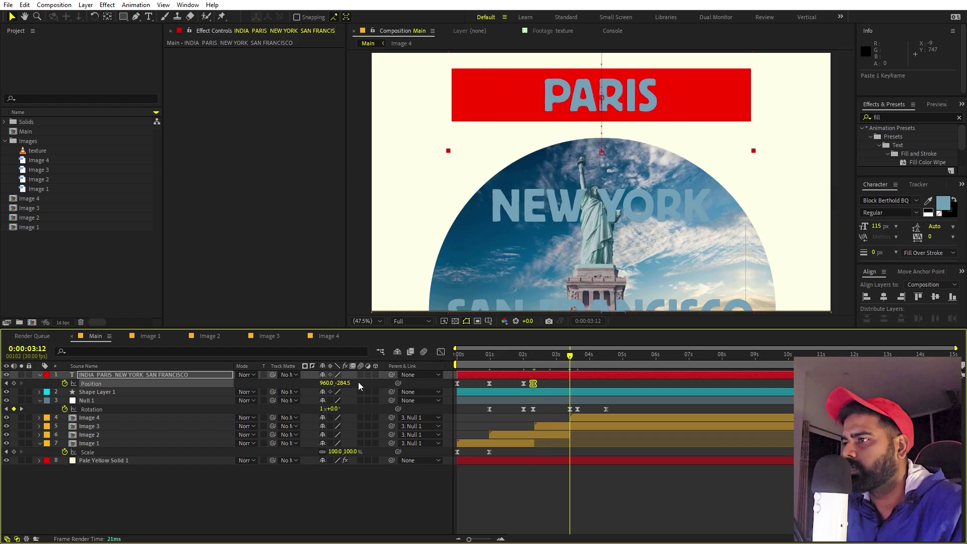
pyautogui.moveTo(302, 385); pyautogui.dragTo(96, 397)
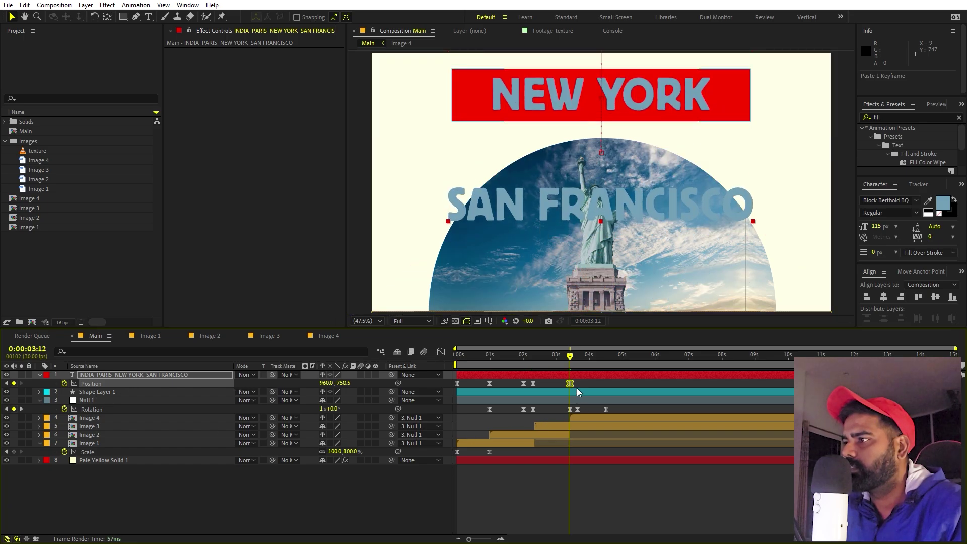
pyautogui.moveTo(576, 388); pyautogui.dragTo(606, 366)
pyautogui.hotkey('ctrl', 'c')
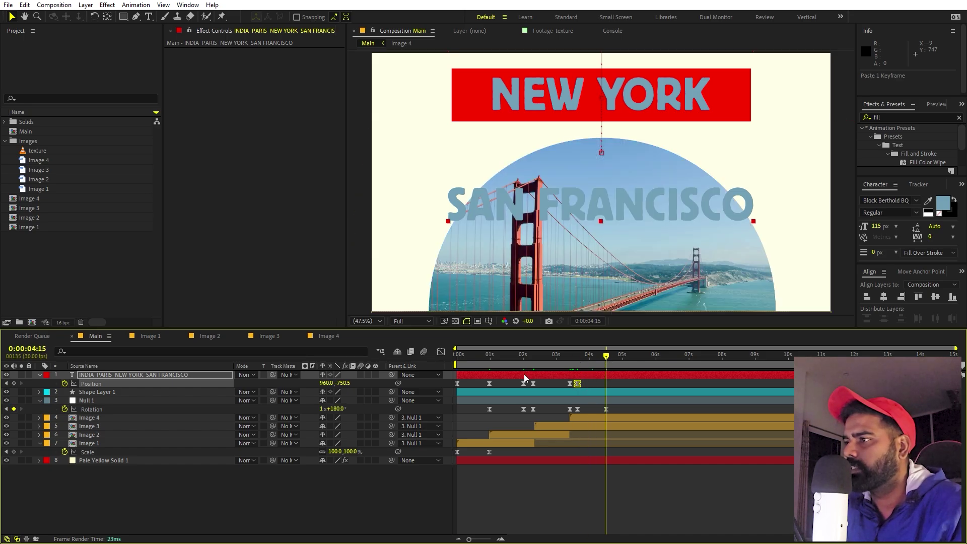
pyautogui.moveTo(344, 383); pyautogui.dragTo(109, 393)
# Widen the red rectangle's shape layer to 116% horizontal scale, keeping its height at 100%, to cover SAN FRANCISCO
pyautogui.click(104, 391)
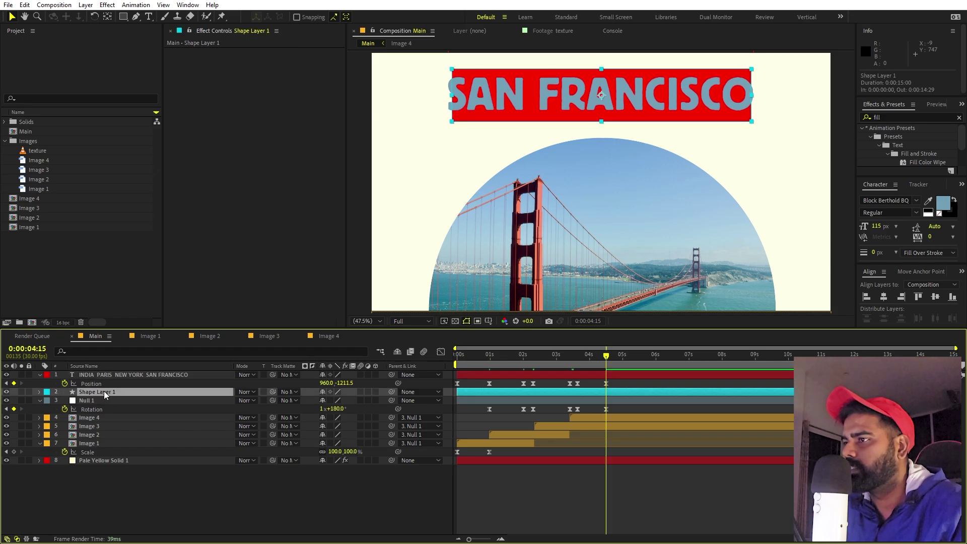
pyautogui.press('s')
pyautogui.moveTo(334, 399); pyautogui.dragTo(378, 406)
# Ease the title's Position keyframes from 0:00:00:29 to 0:00:04:15 so that each move's speed peaks near its middle, and preview the animation
pyautogui.moveTo(620, 370); pyautogui.dragTo(440, 379)
pyautogui.moveTo(612, 385); pyautogui.dragTo(517, 388)
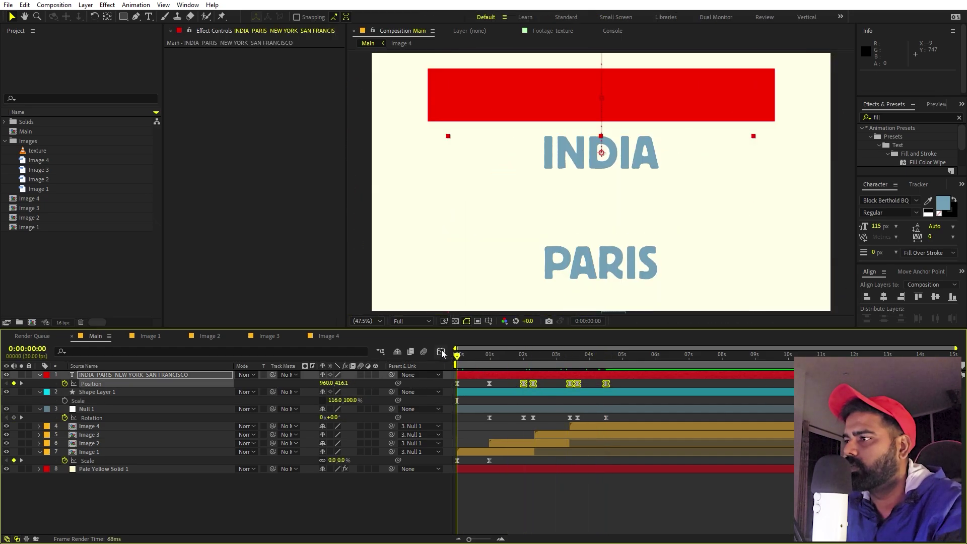
pyautogui.click(441, 352)
pyautogui.moveTo(669, 472); pyautogui.dragTo(492, 515)
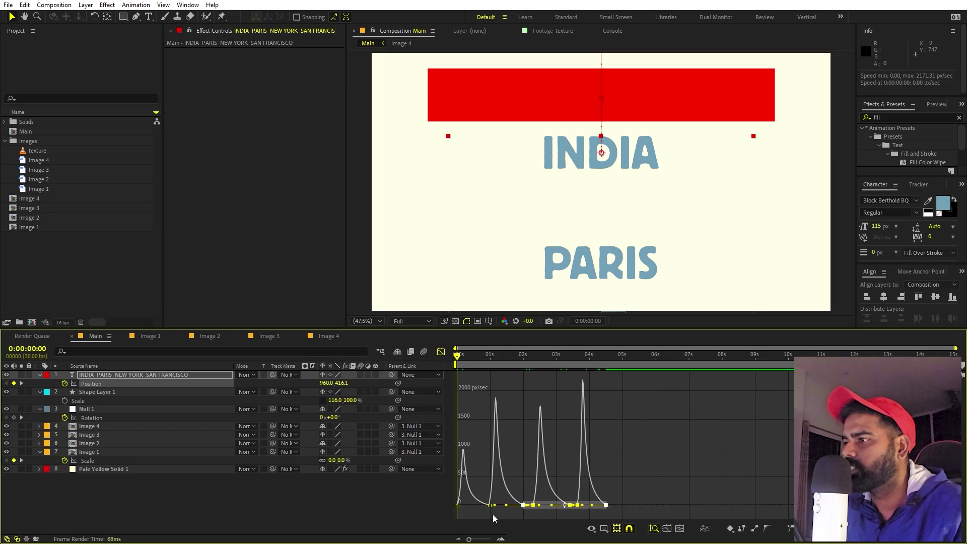
pyautogui.scroll(3, 493, 513)
pyautogui.moveTo(761, 488); pyautogui.dragTo(528, 503)
pyautogui.press('F9')
pyautogui.scroll(-3, 583, 451)
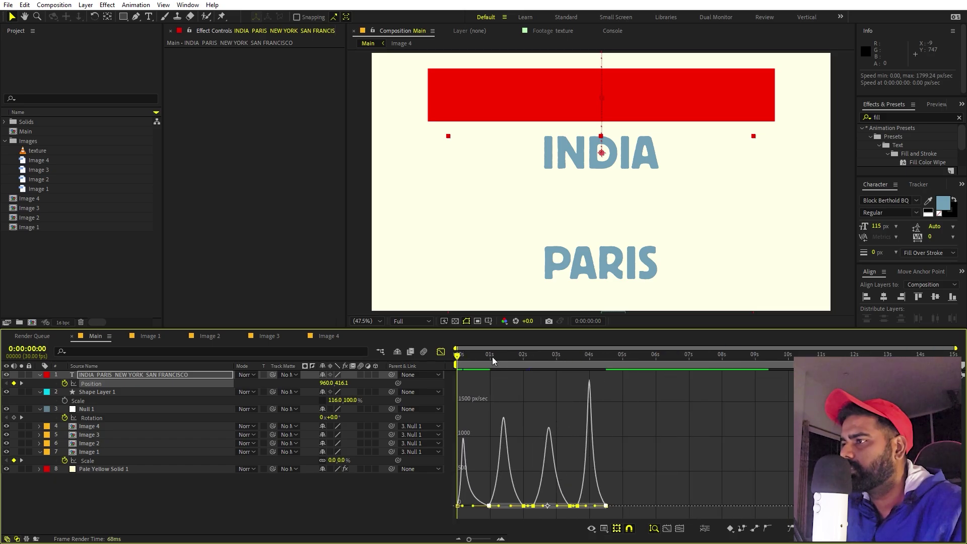
pyautogui.press('space')
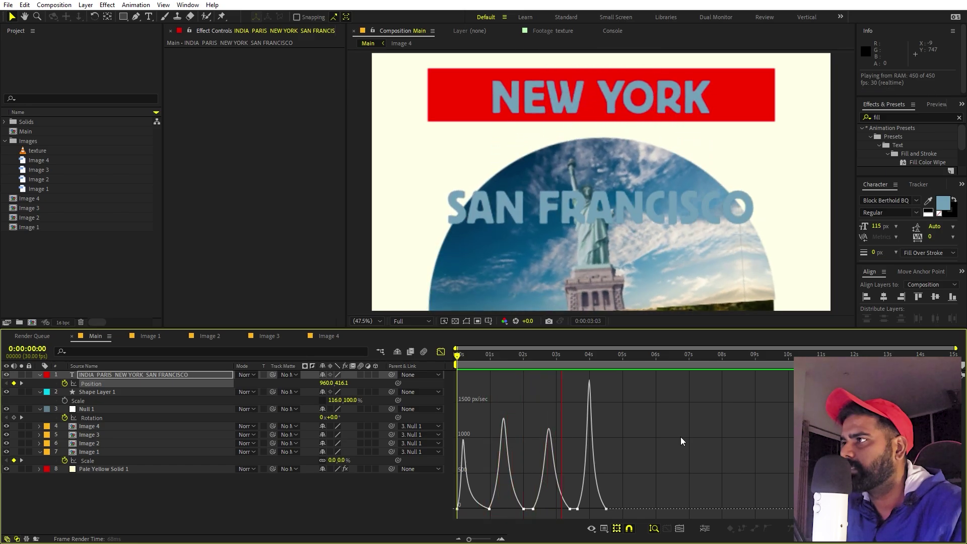
pyautogui.press('space')
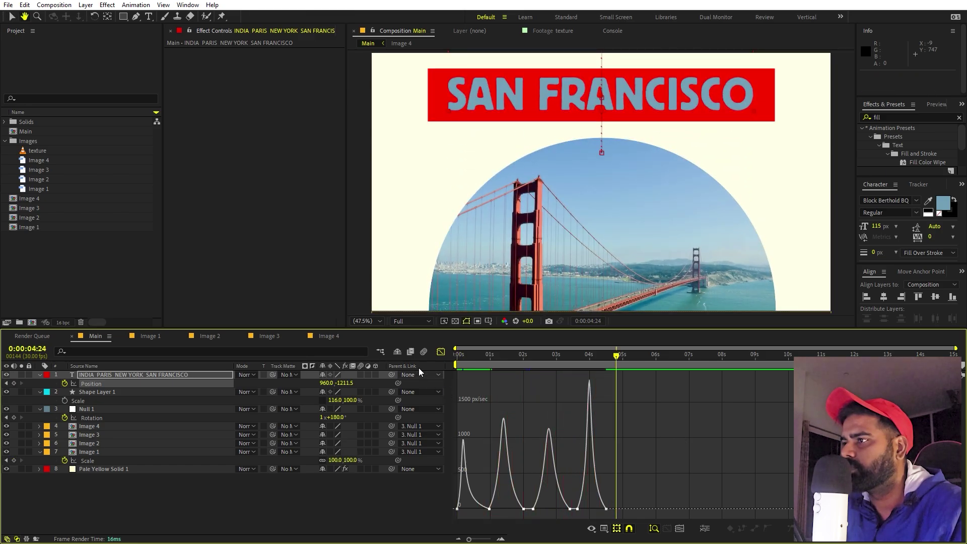
pyautogui.click(441, 352)
# Use the red rectangle's shape layer as the title layer's track matte, and check the masking during the first turn
pyautogui.click(617, 429)
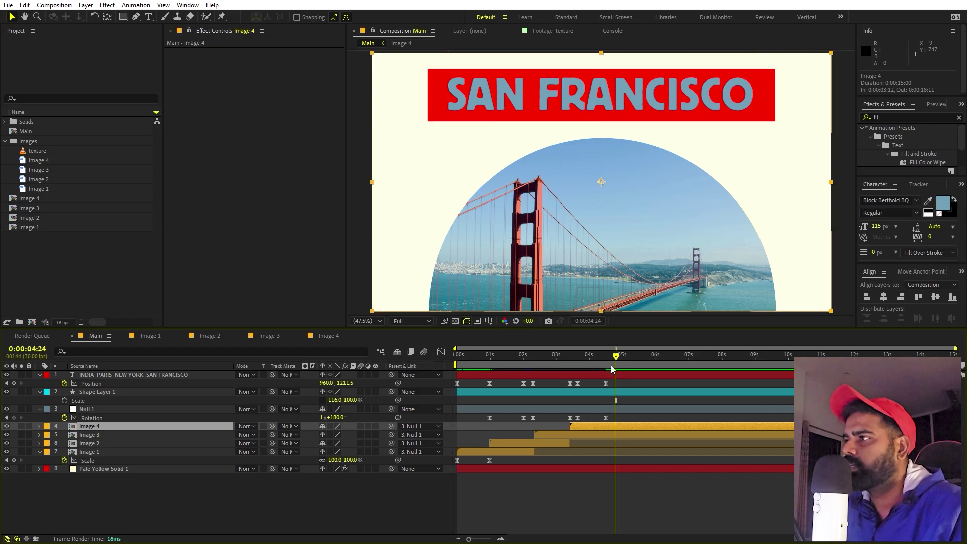
pyautogui.moveTo(612, 369); pyautogui.dragTo(487, 378)
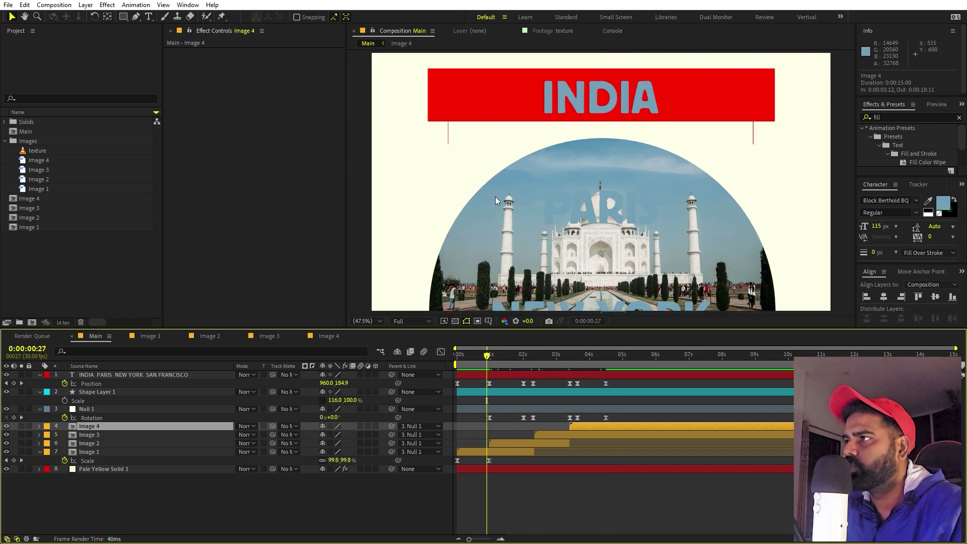
pyautogui.click(112, 391)
pyautogui.click(114, 375)
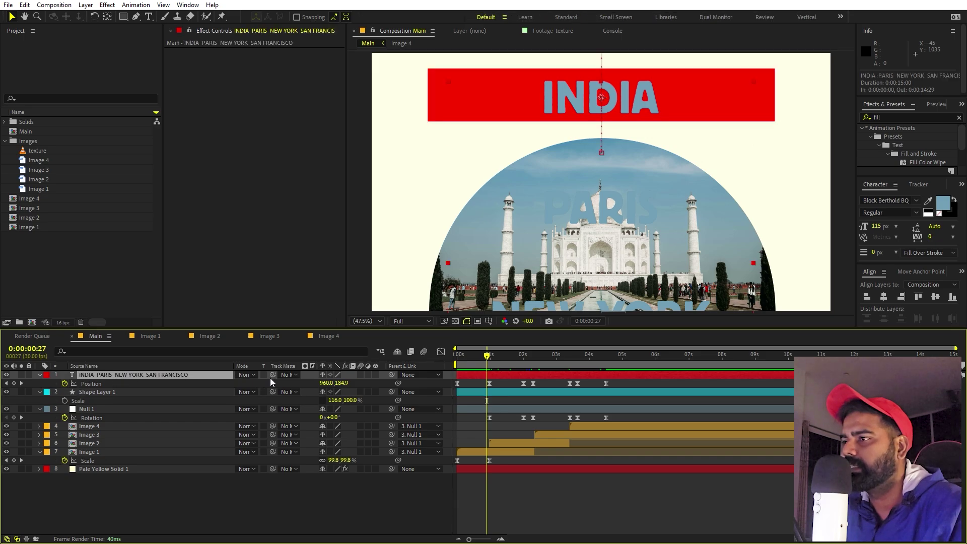
pyautogui.moveTo(272, 376); pyautogui.dragTo(117, 391)
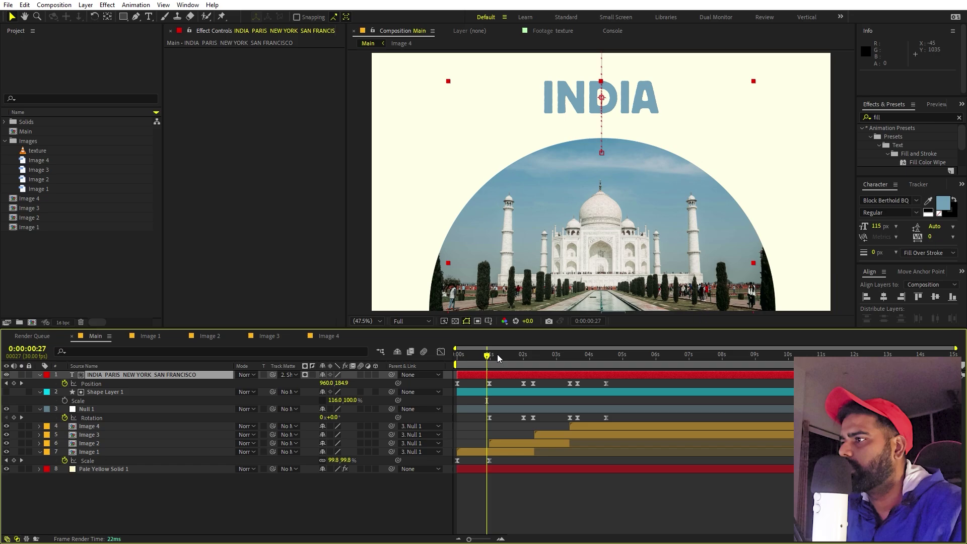
pyautogui.moveTo(497, 354); pyautogui.dragTo(501, 399)
# Apply the Tritone effect to the Image 1 layer and set its Midtones color to blue 0079B1
pyautogui.click(918, 115)
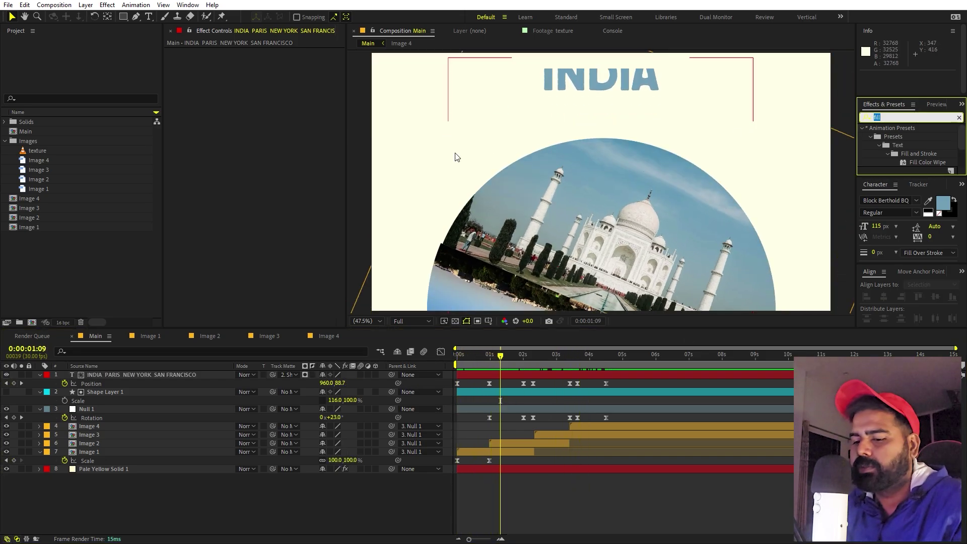
pyautogui.write('trit')
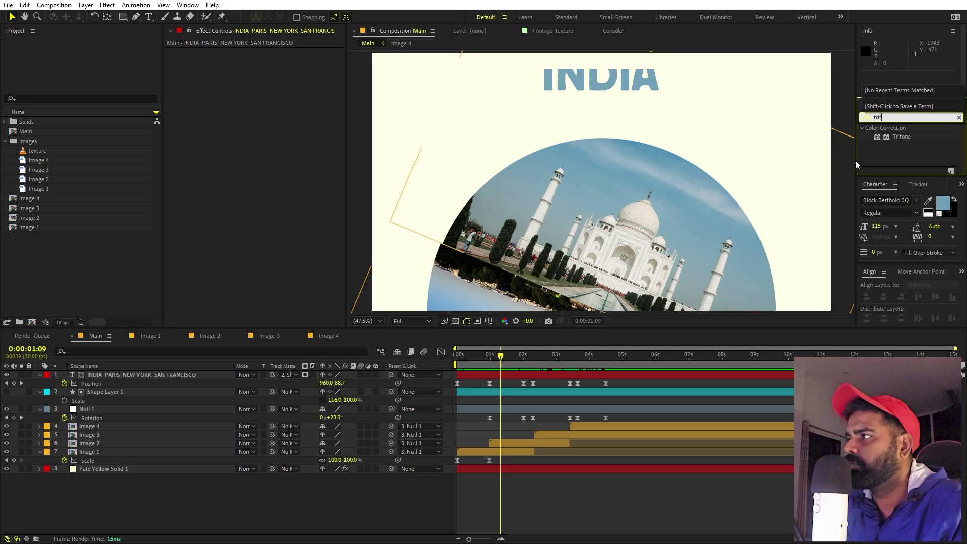
pyautogui.moveTo(894, 135); pyautogui.dragTo(478, 449)
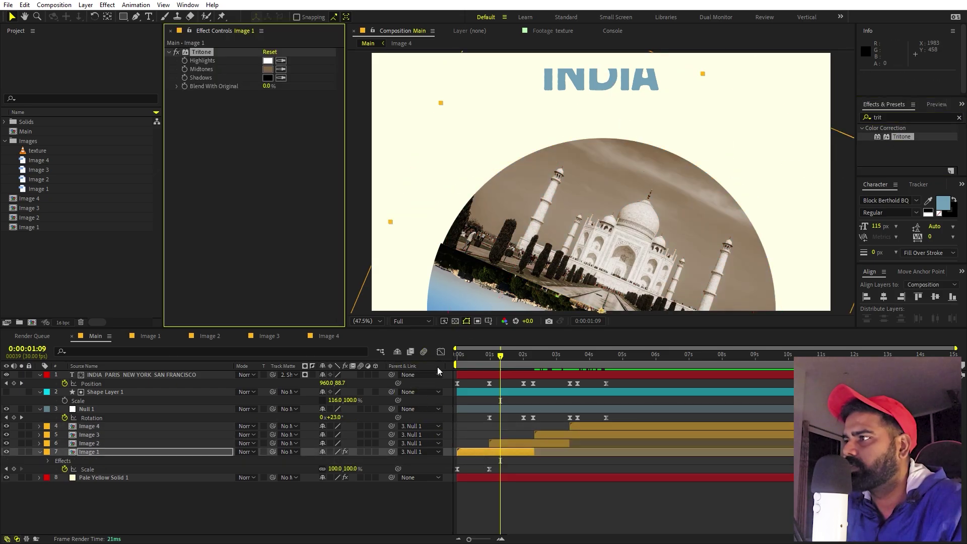
pyautogui.click(267, 69)
pyautogui.moveTo(179, 226); pyautogui.dragTo(184, 252)
pyautogui.click(170, 203)
pyautogui.click(170, 234)
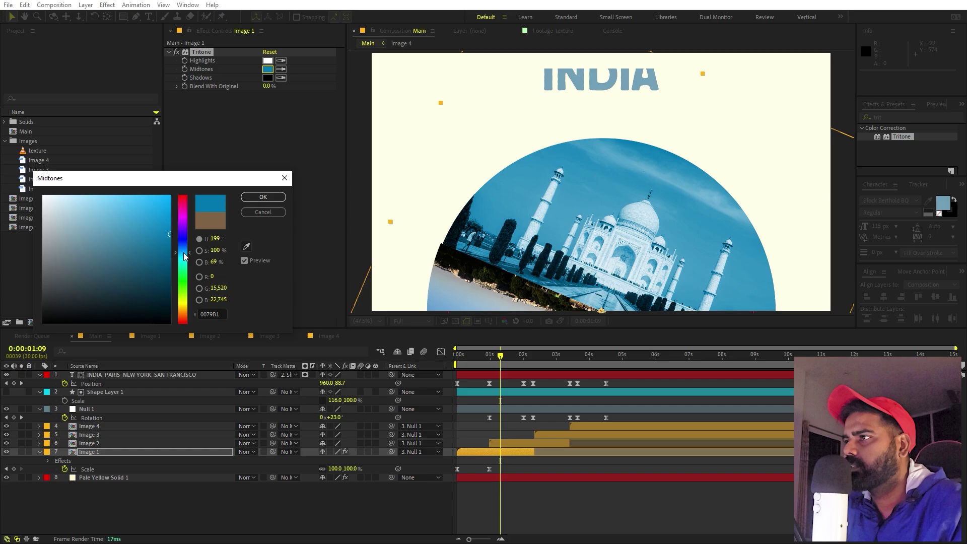
pyautogui.click(263, 197)
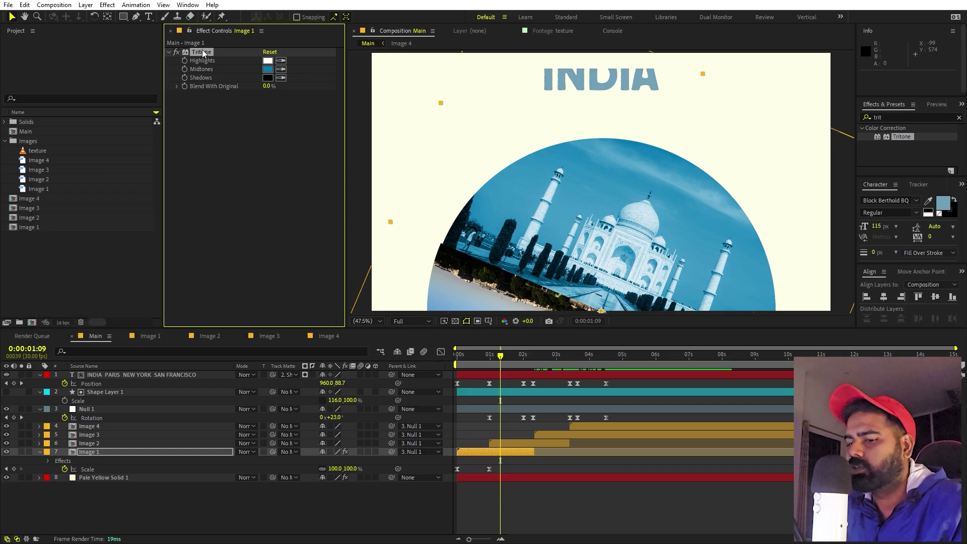
# Copy the Tritone effect to the Image 2 layer and change its Midtones color to magenta B10089
pyautogui.click(507, 440)
pyautogui.hotkey('ctrl', 'v')
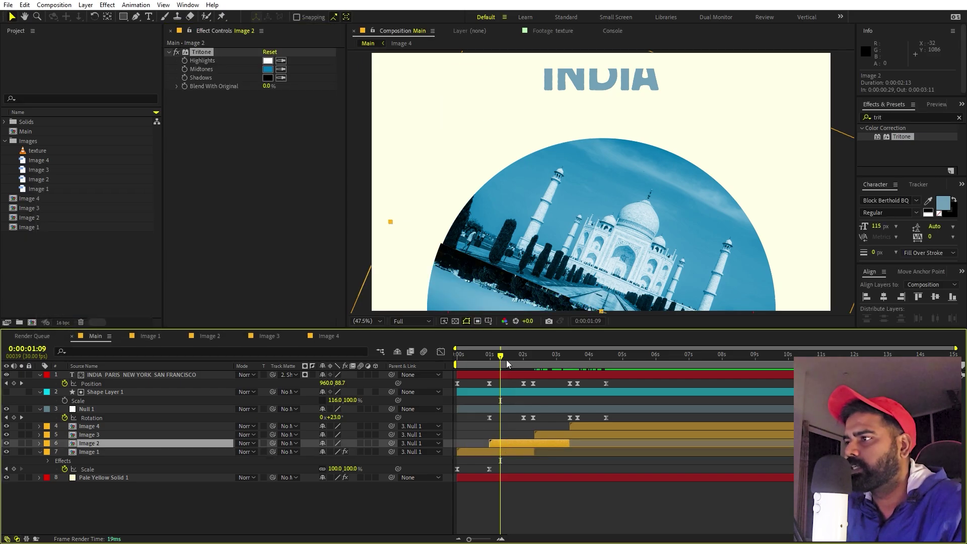
pyautogui.moveTo(506, 360); pyautogui.dragTo(527, 356)
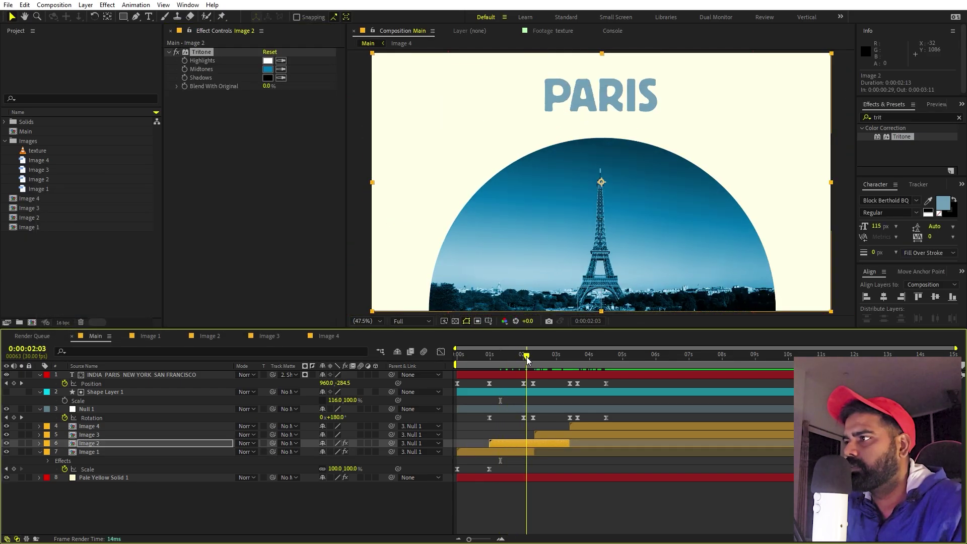
pyautogui.click(269, 70)
pyautogui.click(183, 212)
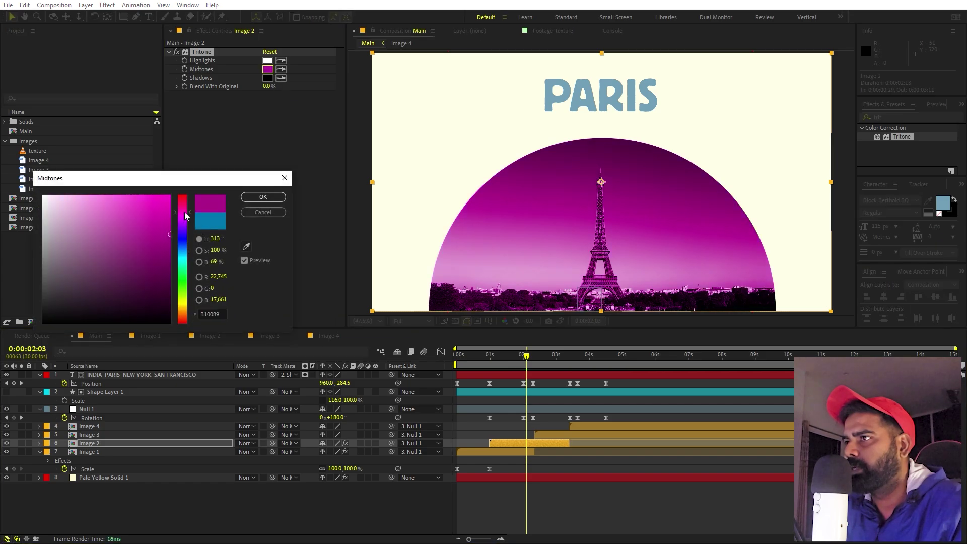
pyautogui.click(263, 196)
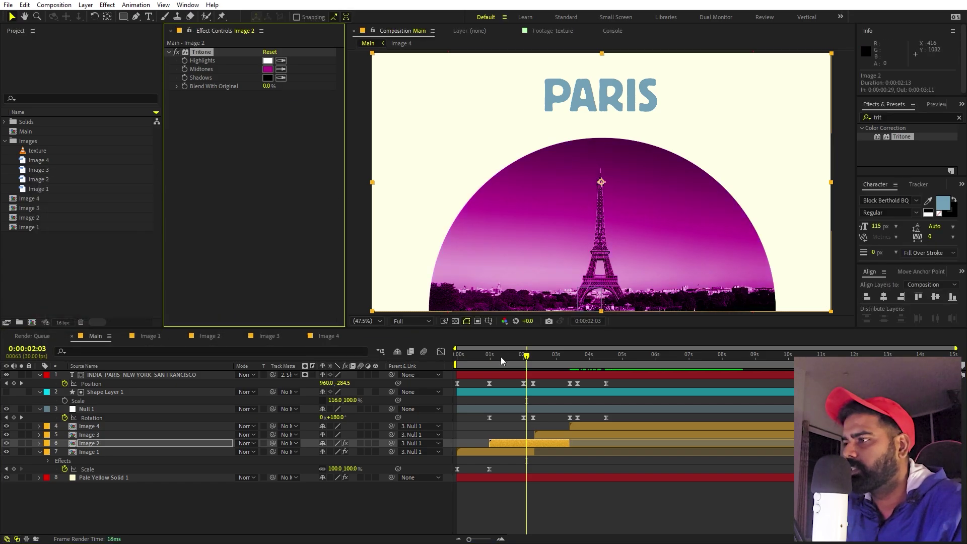
# Copy the Tritone effect to the Image 3 layer and change its Midtones color to a saturated yellow
pyautogui.moveTo(545, 358); pyautogui.dragTo(565, 368)
pyautogui.click(564, 432)
pyautogui.hotkey('ctrl', 'v')
pyautogui.click(268, 69)
pyautogui.moveTo(185, 302); pyautogui.dragTo(187, 308)
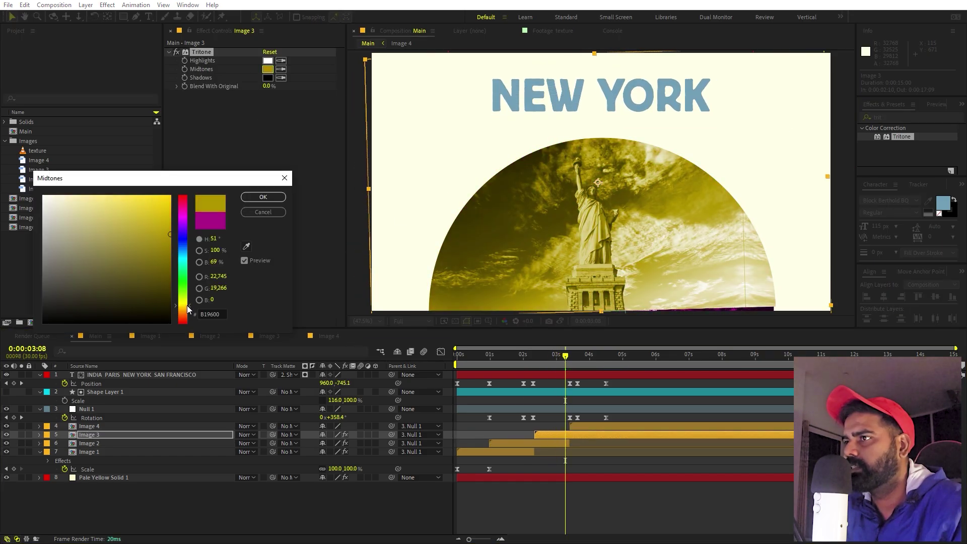
pyautogui.moveTo(161, 224); pyautogui.dragTo(179, 221)
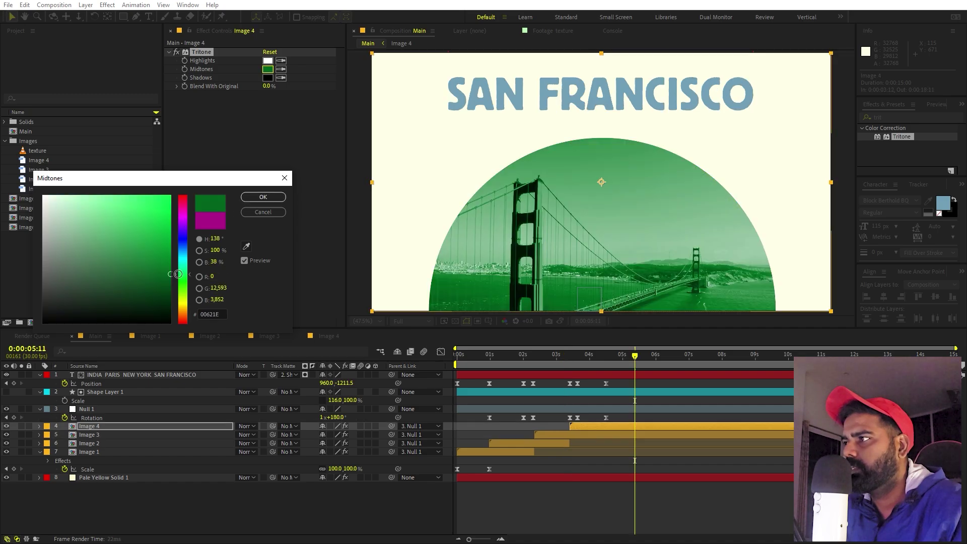
# Copy the Tritone effect to the Image 4 layer and change its Midtones color to green 00601D
pyautogui.moveTo(177, 272); pyautogui.dragTo(179, 274)
pyautogui.click(263, 197)
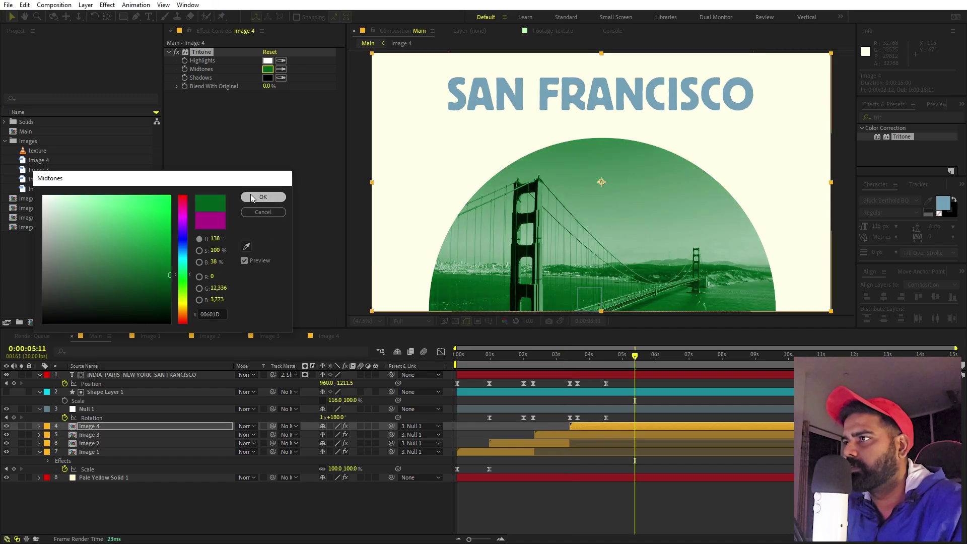
# Recolor the word INDIA in the title with a very dark blue sampled from the Taj Mahal image
pyautogui.click(473, 360)
pyautogui.moveTo(475, 359); pyautogui.dragTo(491, 360)
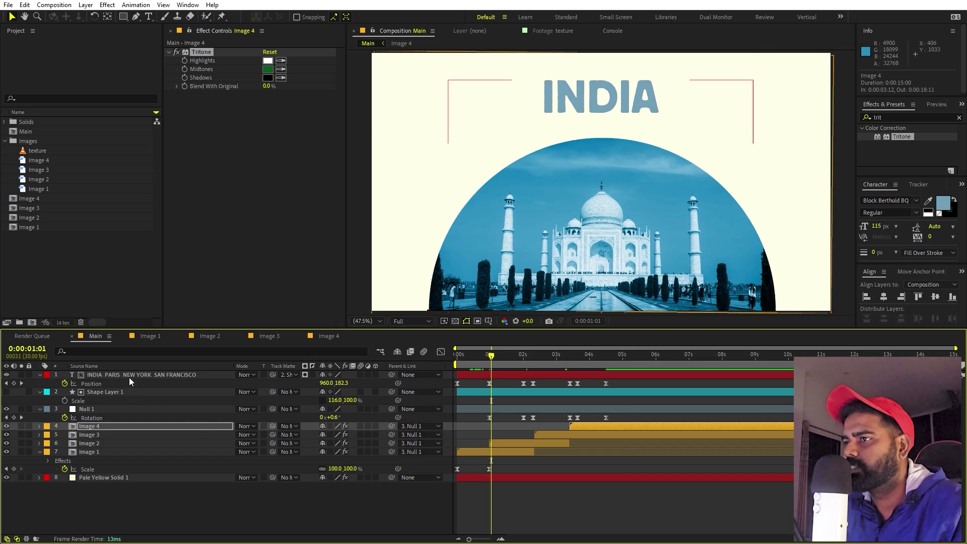
pyautogui.click(660, 251)
pyautogui.doubleClick(575, 102)
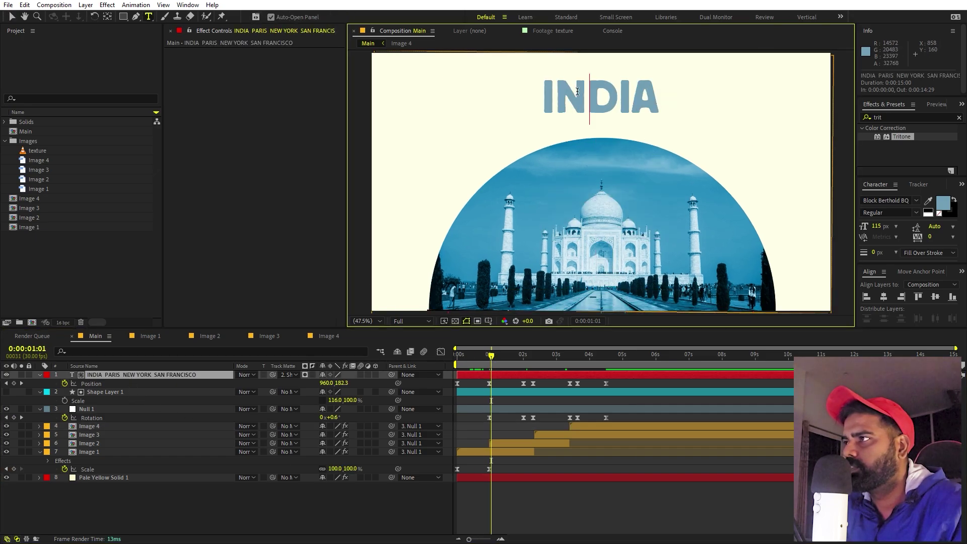
pyautogui.doubleClick(554, 95)
pyautogui.click(928, 203)
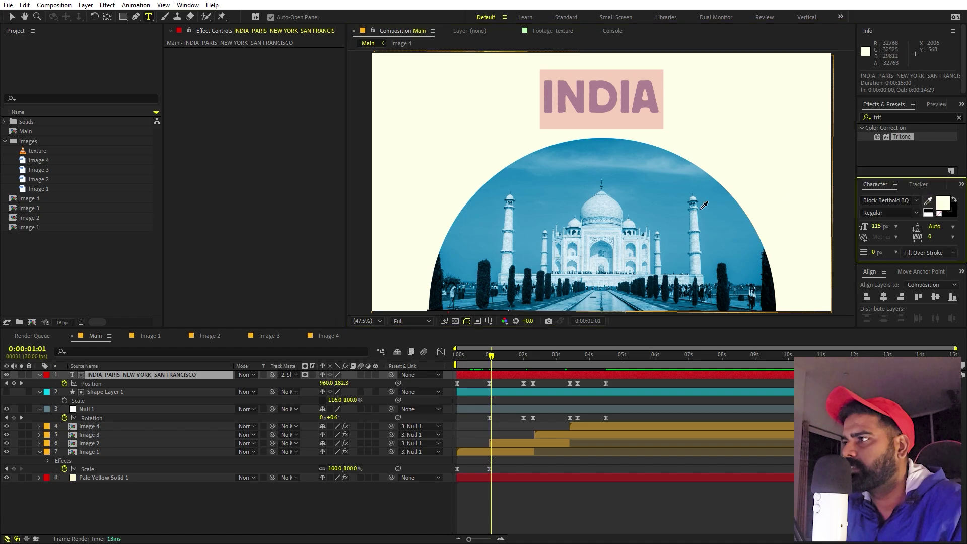
pyautogui.click(544, 272)
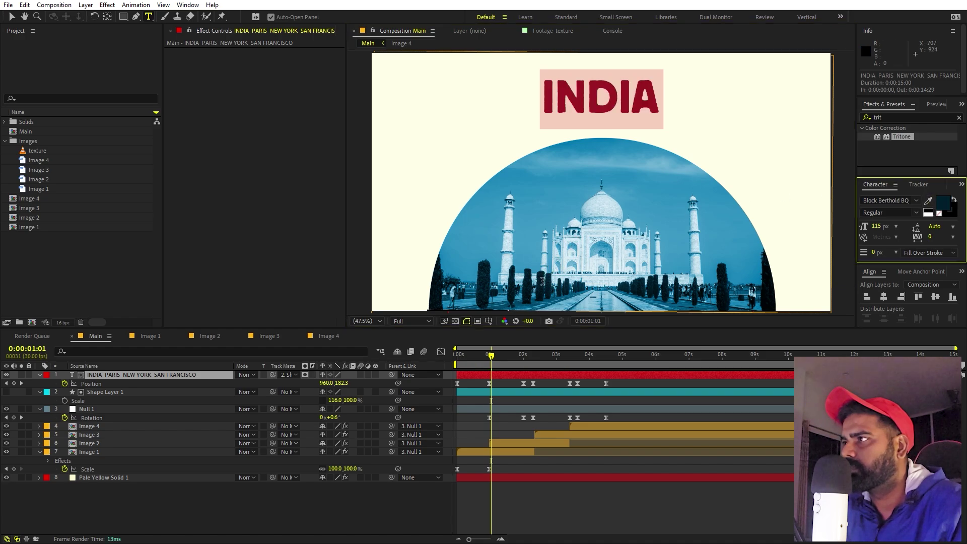
# Brighten the text color of the word INDIA to a fully saturated medium blue
pyautogui.click(599, 504)
pyautogui.doubleClick(573, 106)
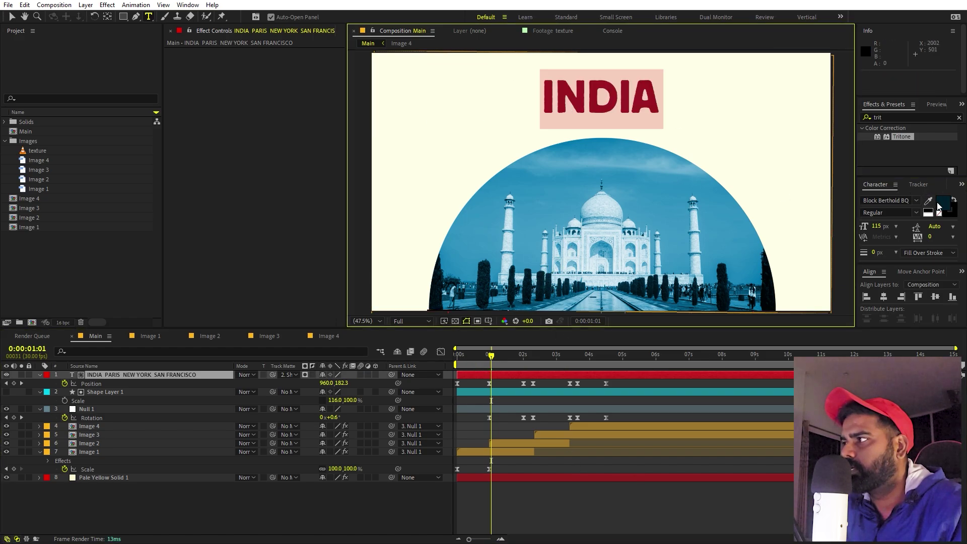
pyautogui.click(938, 204)
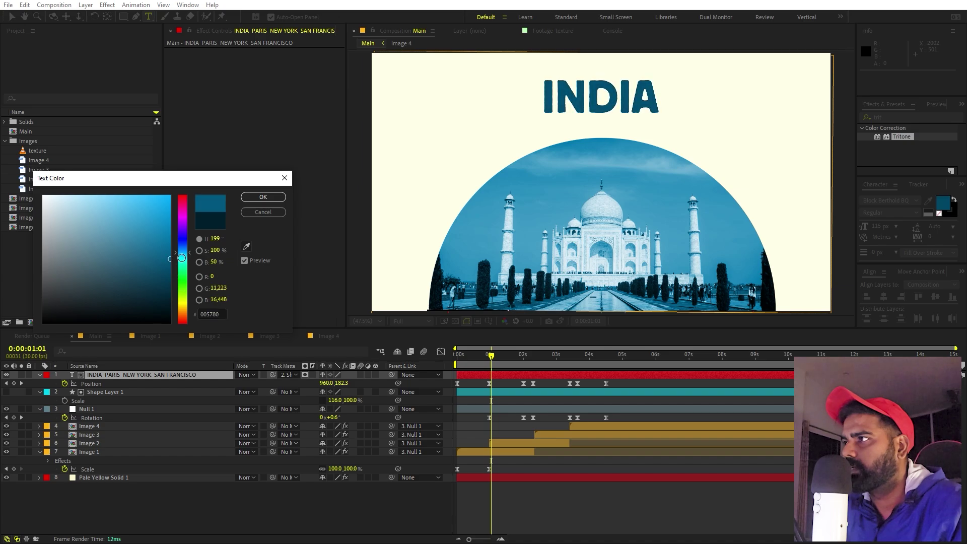
pyautogui.moveTo(182, 257); pyautogui.dragTo(183, 260)
pyautogui.click(255, 200)
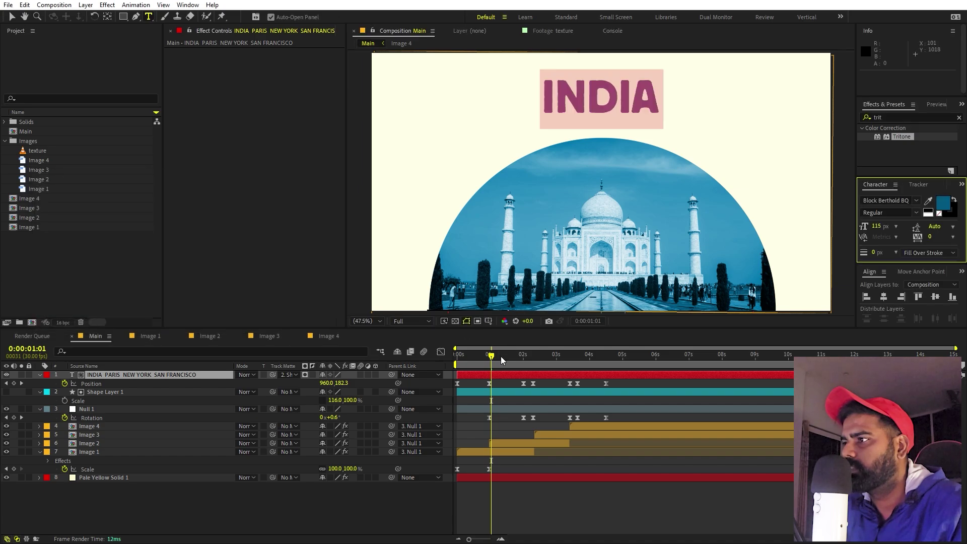
# Recolor the word PARIS at 0:00:02:00 with a dark magenta sampled from the Eiffel Tower image's sky
pyautogui.moveTo(500, 355); pyautogui.dragTo(524, 362)
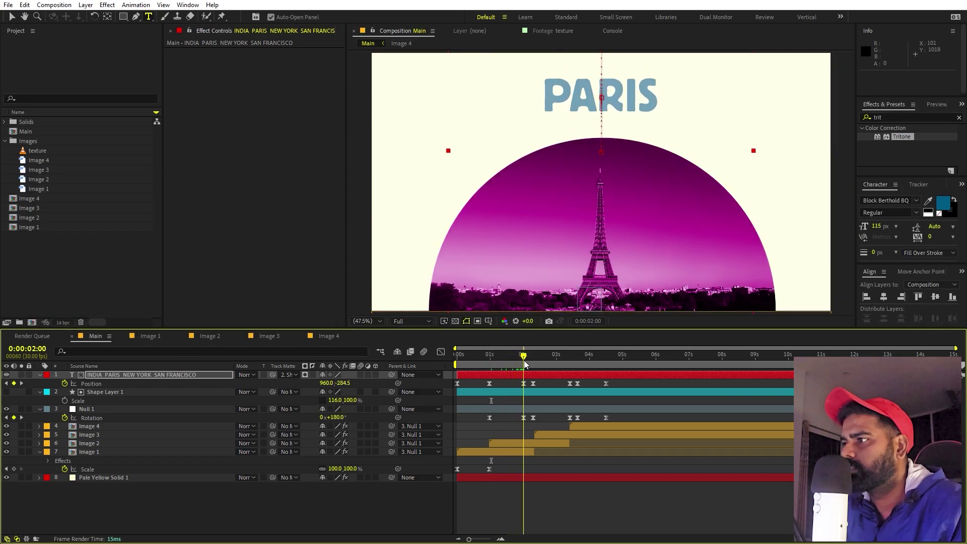
pyautogui.doubleClick(575, 91)
pyautogui.click(929, 202)
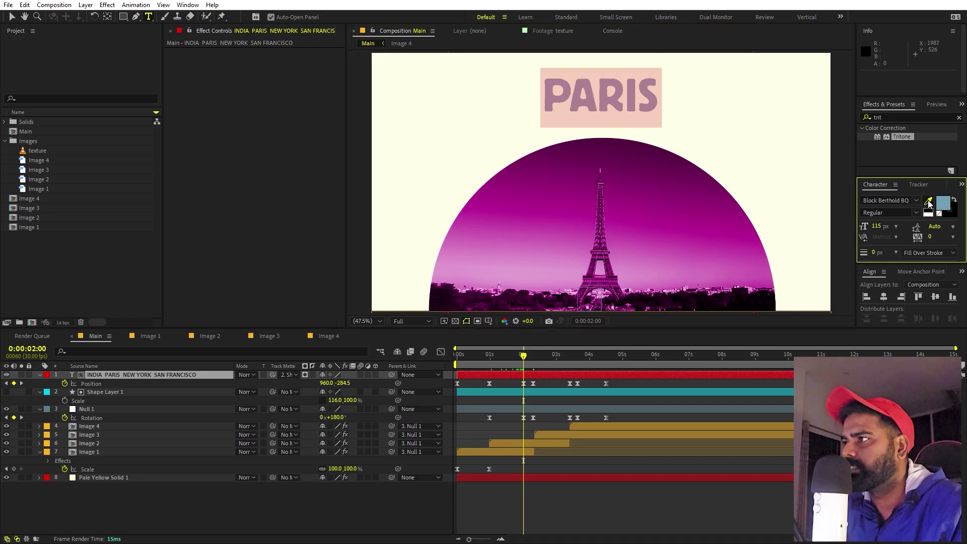
pyautogui.click(568, 177)
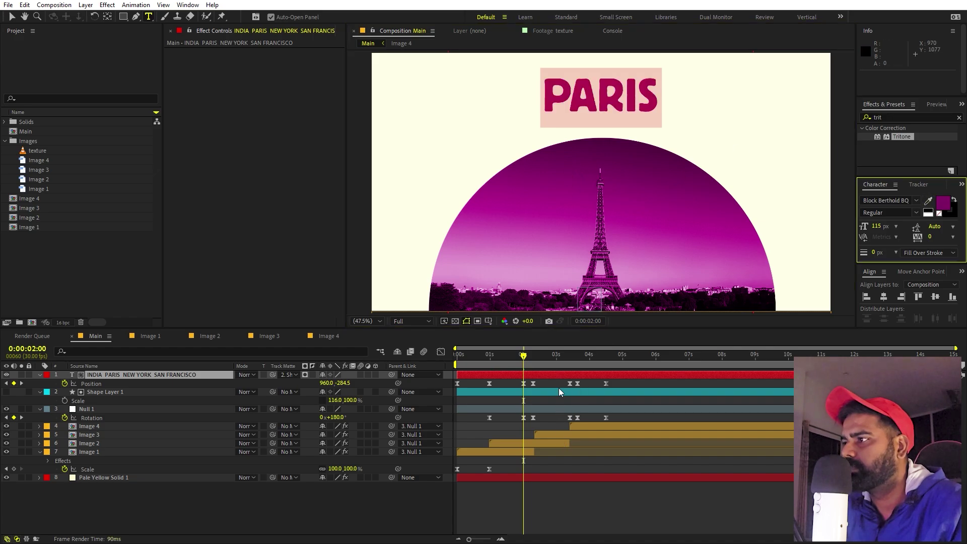
# Recolor NEW YORK olive yellow and SAN FRANCISCO dark green, sampling each color from its matching landmark image
pyautogui.moveTo(518, 361); pyautogui.dragTo(567, 361)
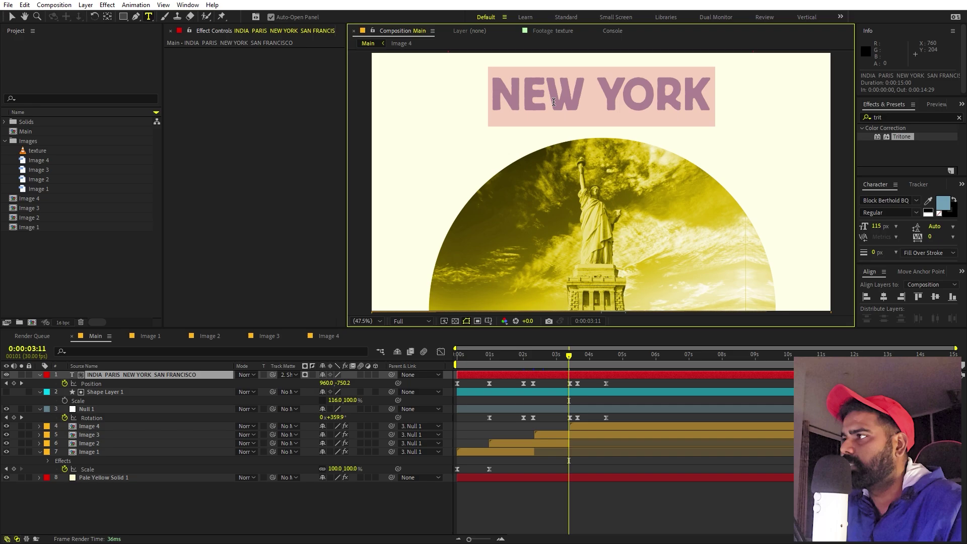
pyautogui.click(929, 201)
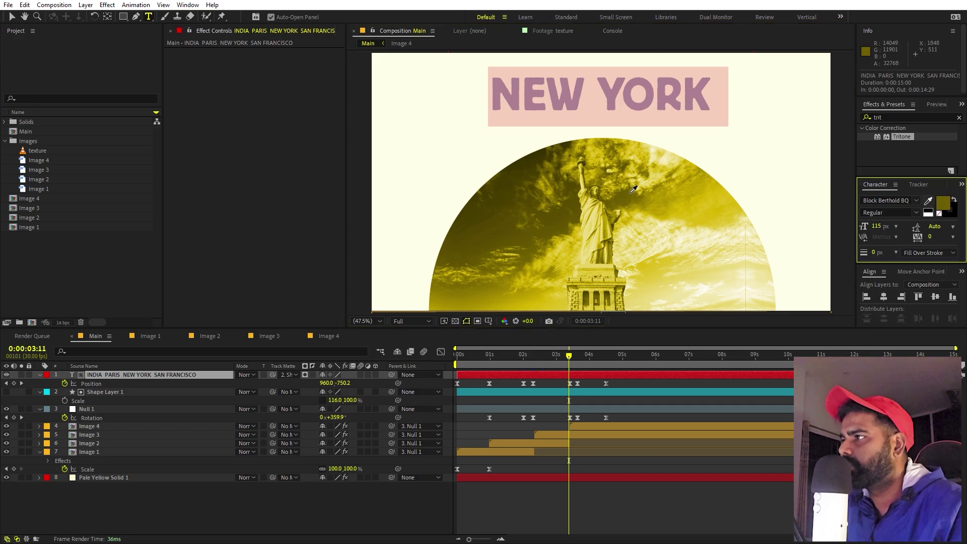
pyautogui.click(628, 190)
pyautogui.press('k')
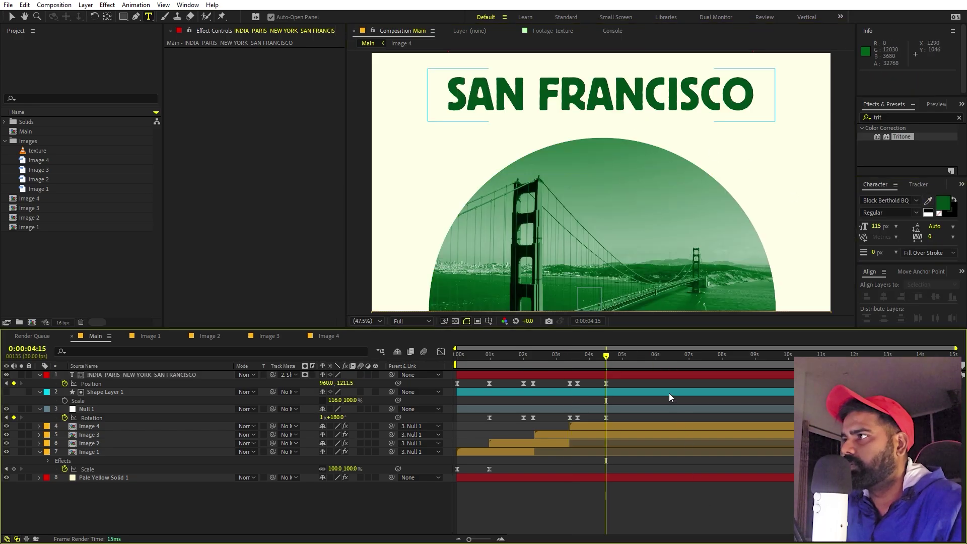
# Preview the animation from the start to check the recolored titles against their images
pyautogui.moveTo(614, 363); pyautogui.dragTo(442, 386)
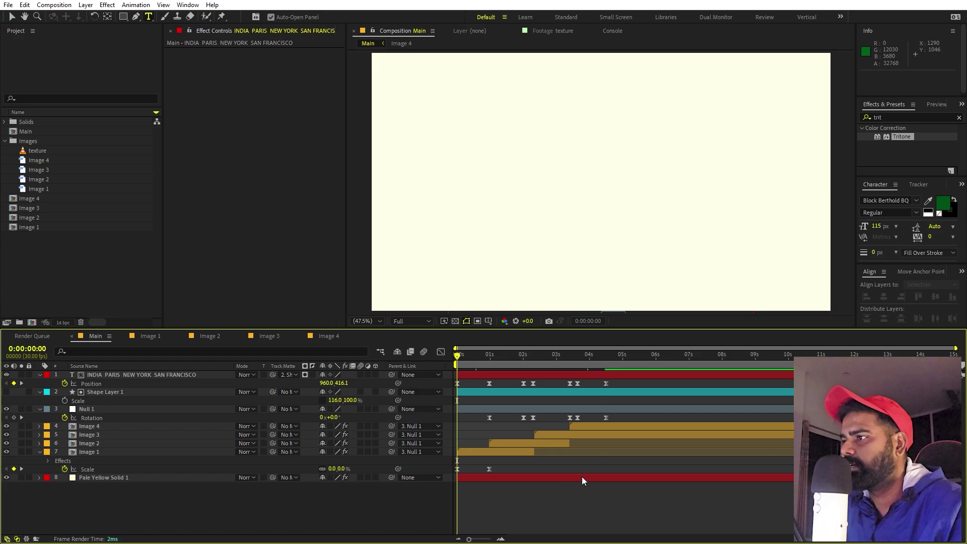
pyautogui.press('space')
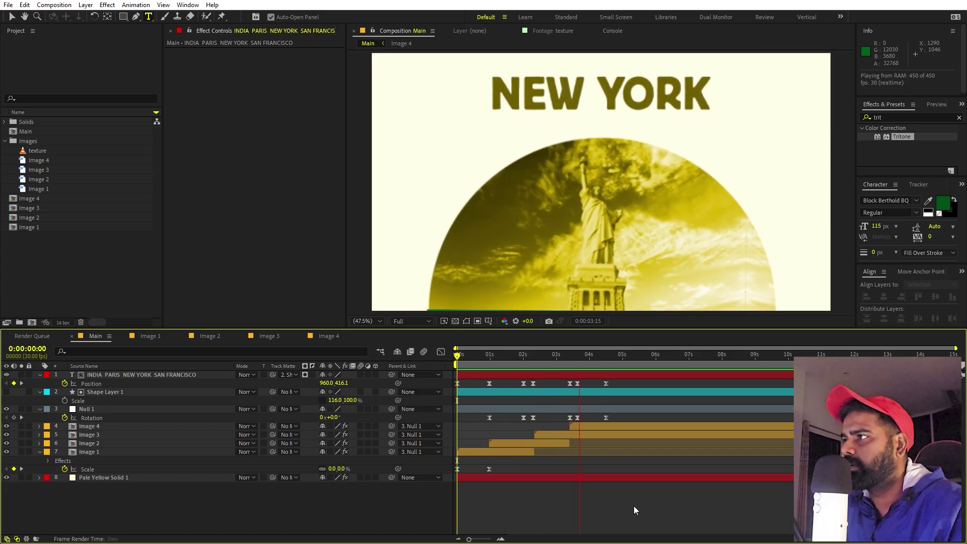
pyautogui.click(622, 355)
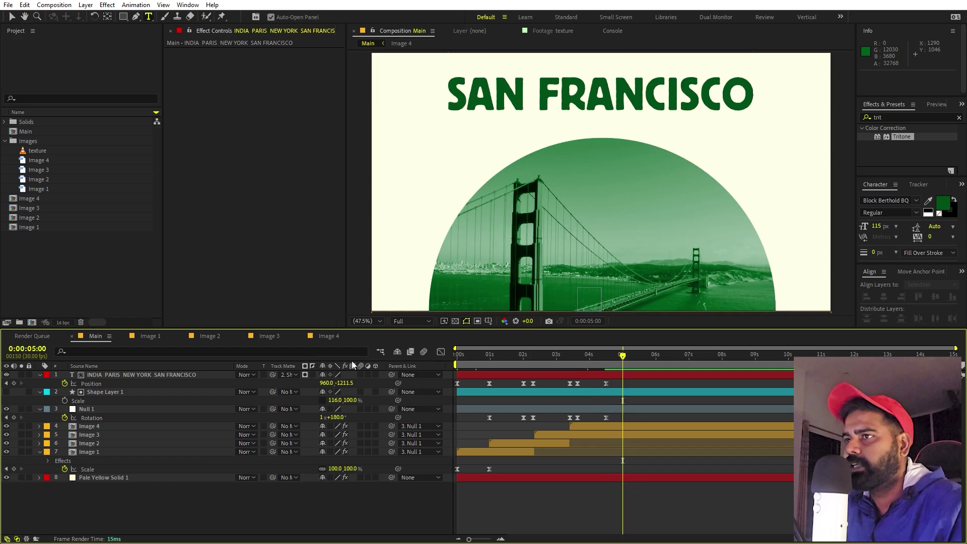
# Add the texture footage above all other layers, set its blending mode to Screen, and preview the result
pyautogui.click(30, 270)
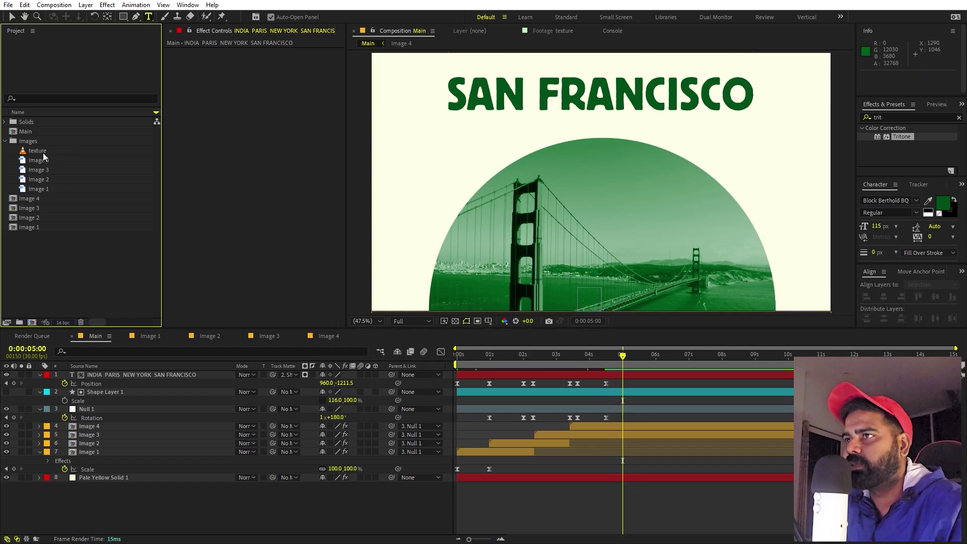
pyautogui.moveTo(43, 153); pyautogui.dragTo(455, 373)
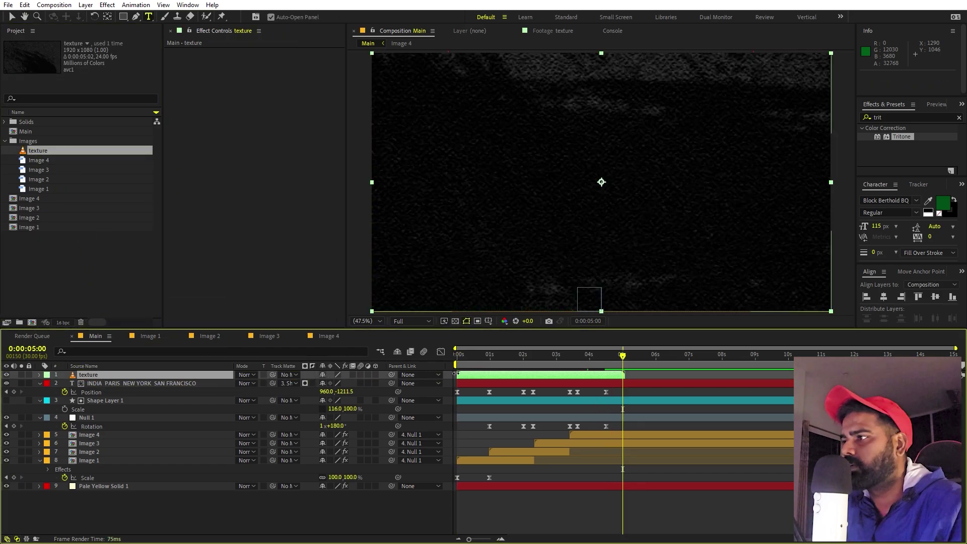
pyautogui.click(549, 354)
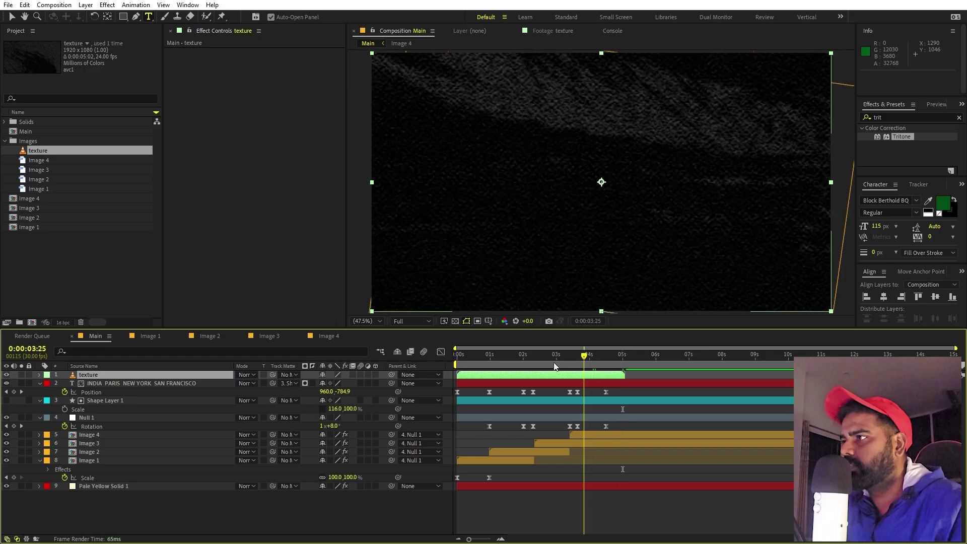
pyautogui.click(253, 374)
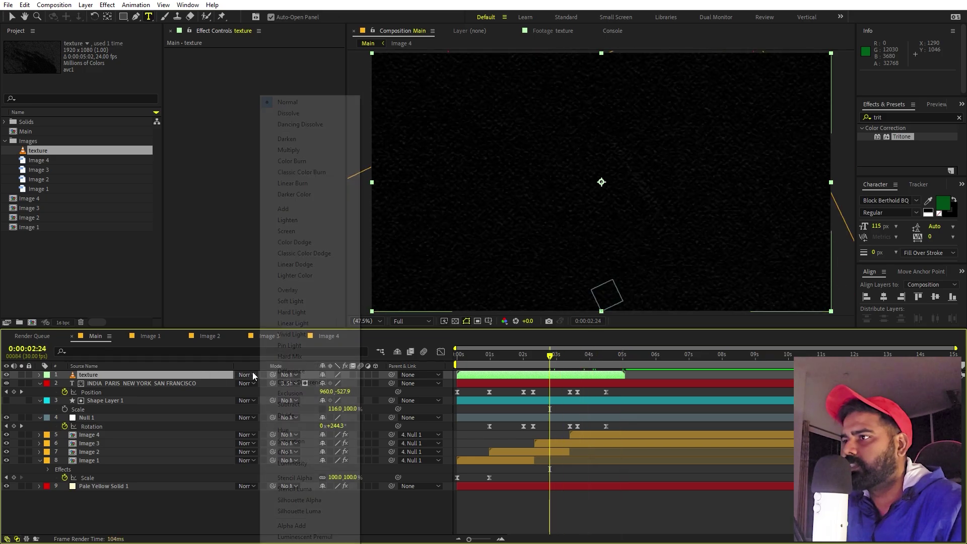
pyautogui.click(287, 232)
pyautogui.press('space')
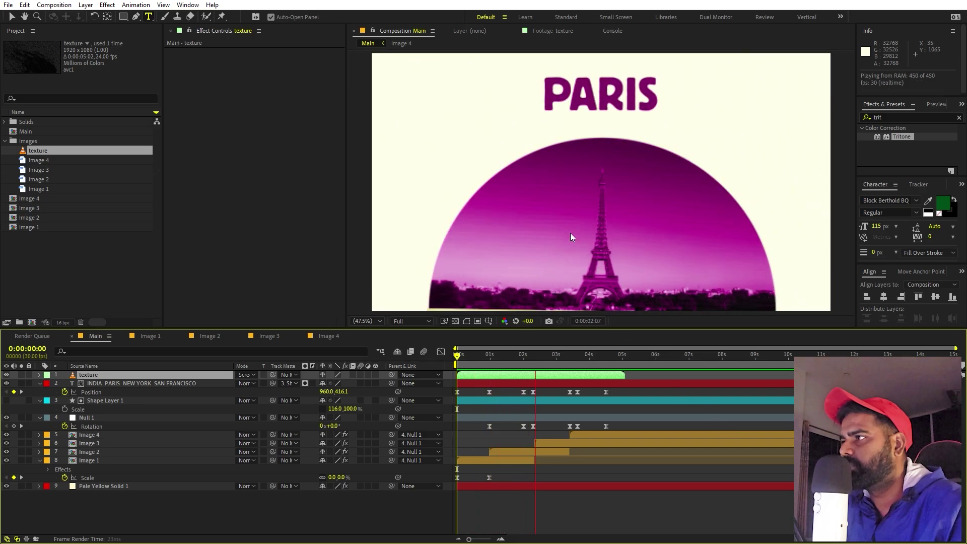
# Add an adjustment layer above the texture layer in the Main composition
pyautogui.rightClick(197, 513)
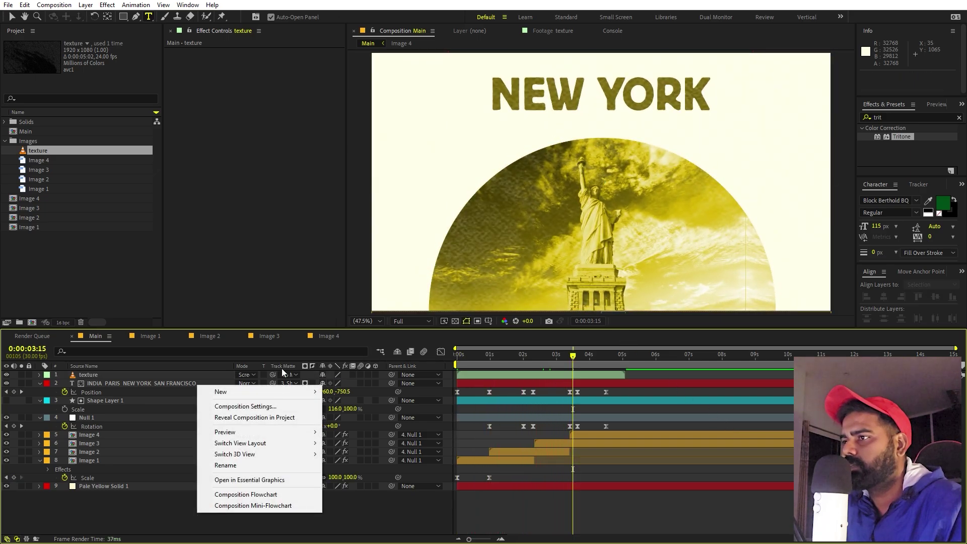
pyautogui.moveTo(282, 391)
pyautogui.click(358, 473)
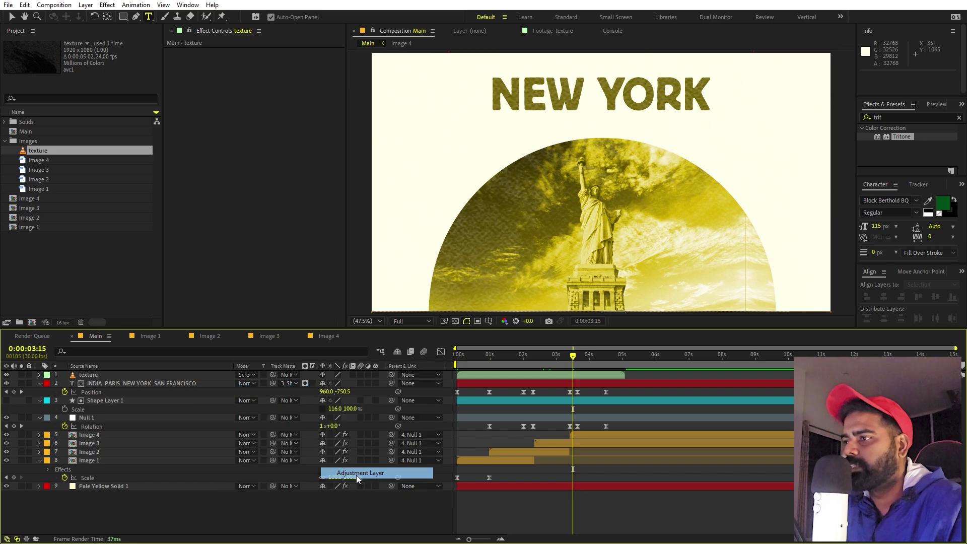
# Apply Posterize Time to the adjustment layer with a frame rate of 12 and preview the animation from the start
pyautogui.click(908, 113)
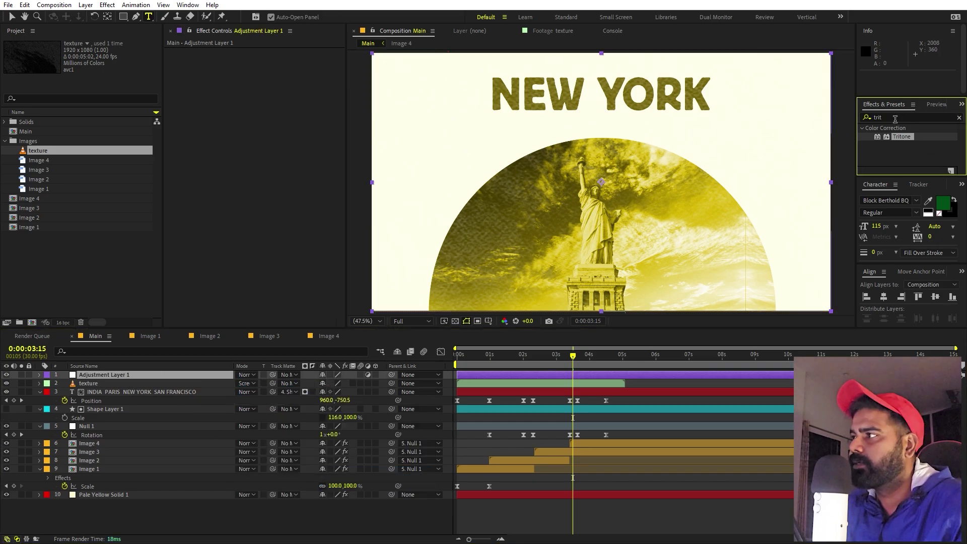
pyautogui.press('Return')
pyautogui.write('poster')
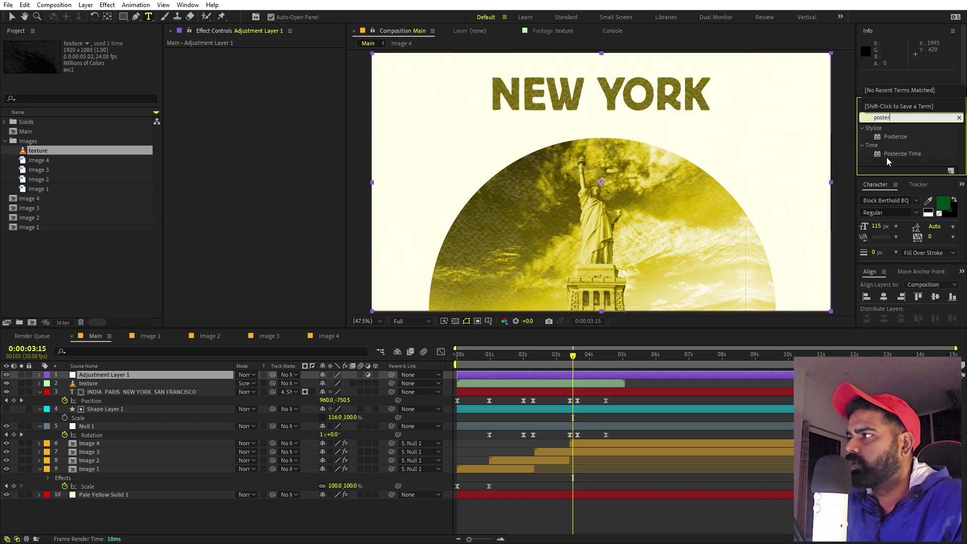
pyautogui.moveTo(888, 156); pyautogui.dragTo(358, 280)
pyautogui.press('v')
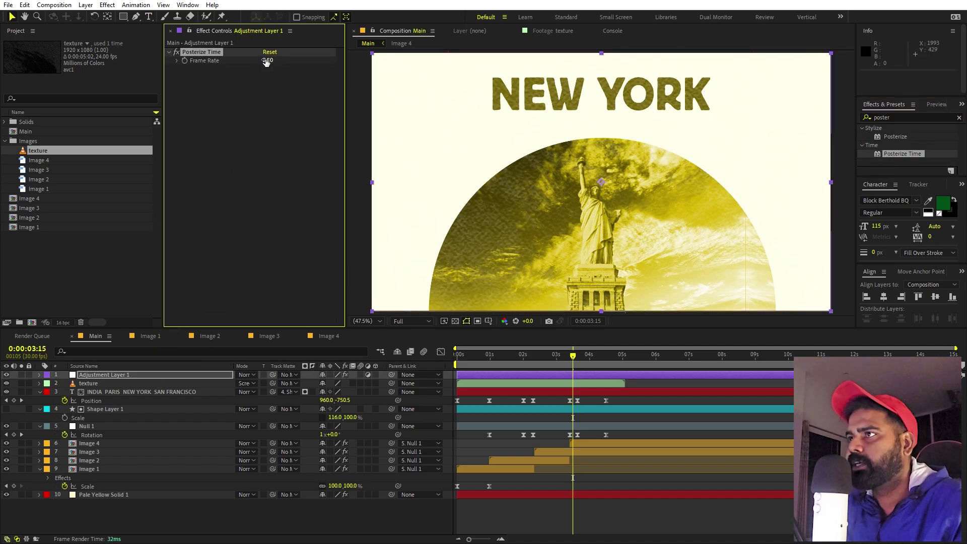
pyautogui.press('Return')
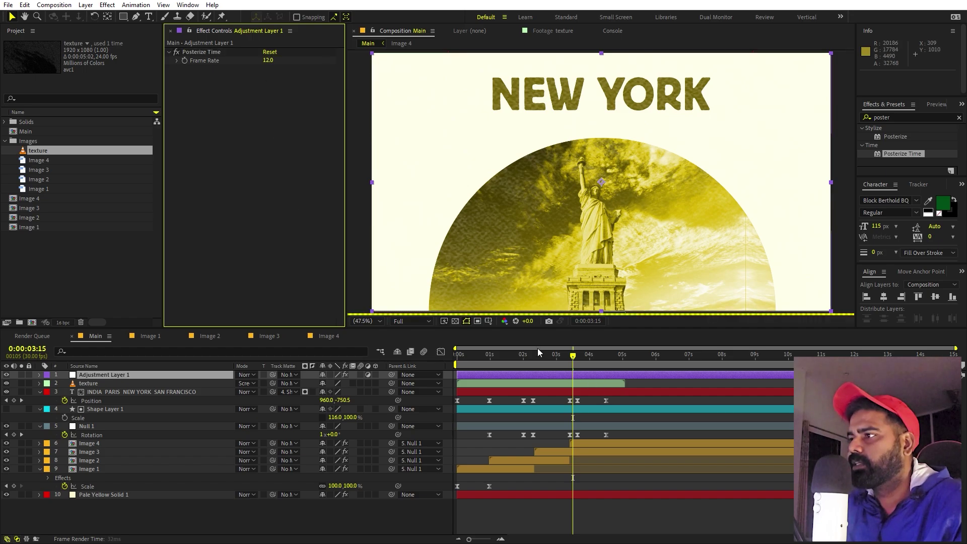
pyautogui.press('Home')
pyautogui.press('space')
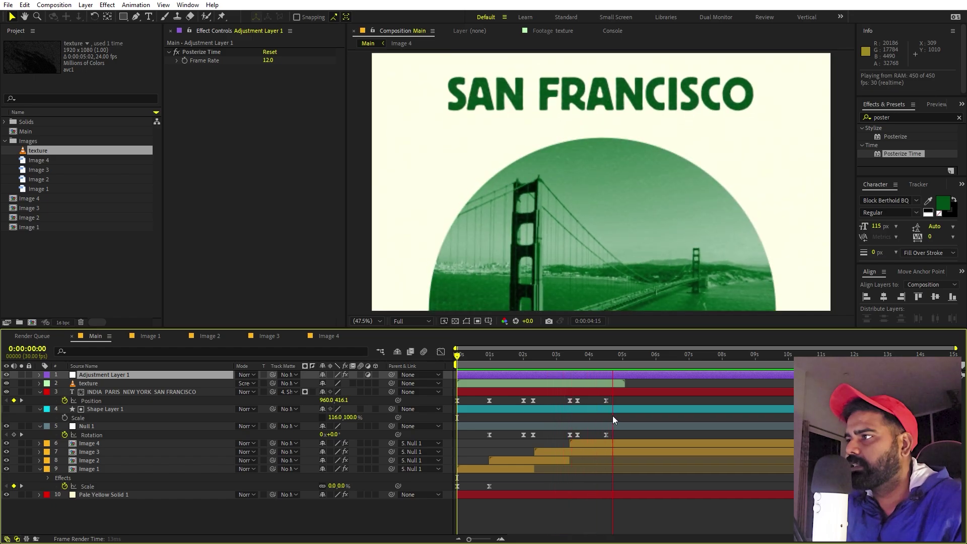
pyautogui.press('space')
# Duplicate the texture layer and move the copy to start at 0:00:05:03, directly after the original ends
pyautogui.click(591, 385)
pyautogui.hotkey('ctrl', 'd')
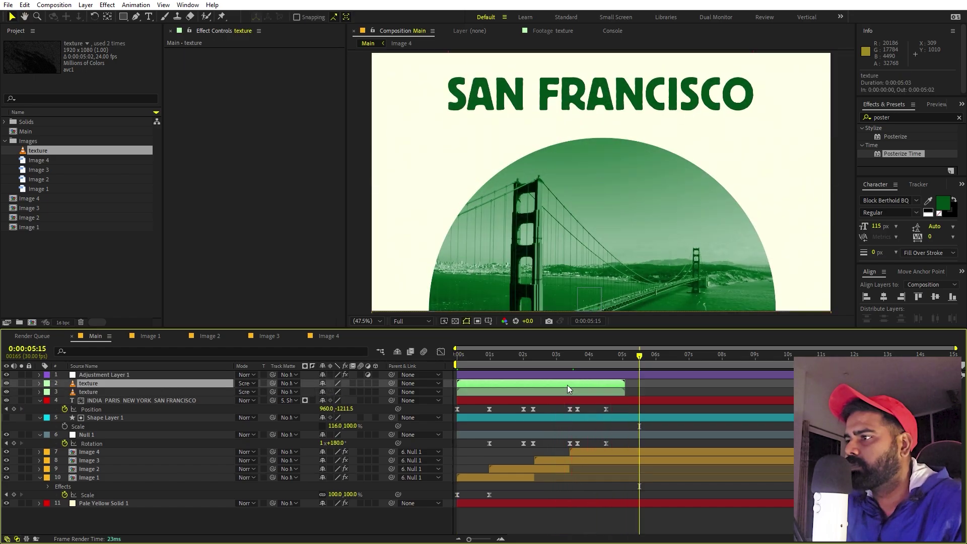
pyautogui.moveTo(567, 384); pyautogui.dragTo(733, 382)
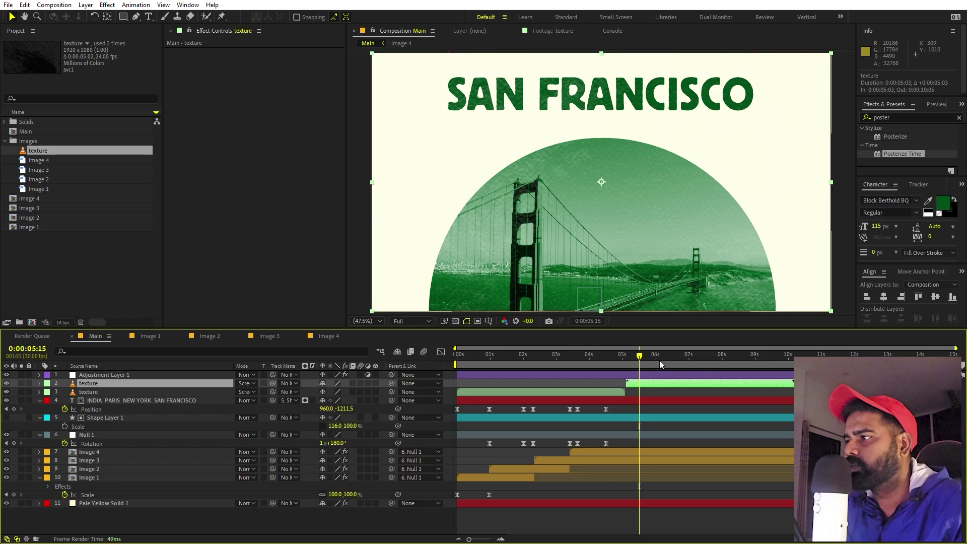
# Review the textured, posterized animation from the start through the turn from INDIA to PARIS
pyautogui.press('Home')
pyautogui.click(115, 285)
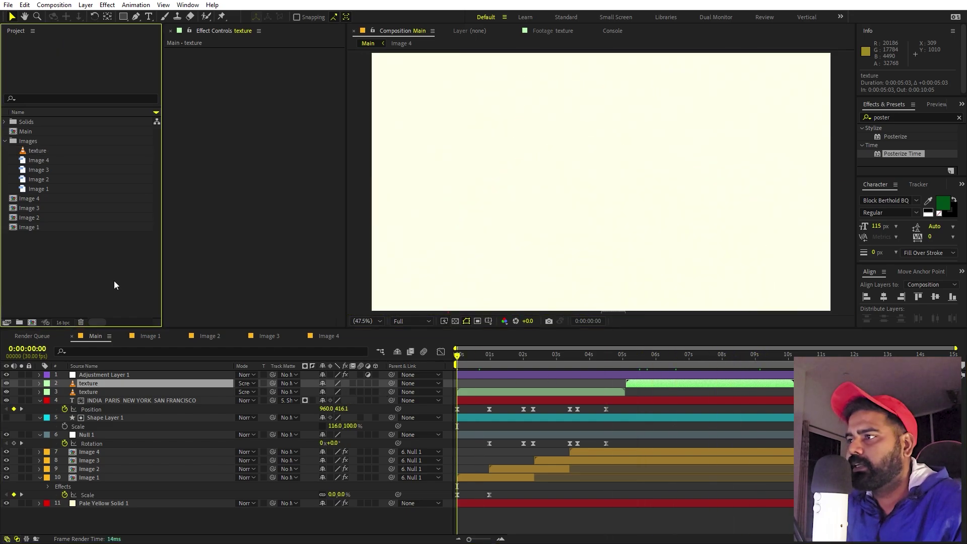
pyautogui.moveTo(493, 366)
pyautogui.mouseDown()
pyautogui.moveTo(537, 357)
pyautogui.moveTo(509, 359)
pyautogui.mouseUp()
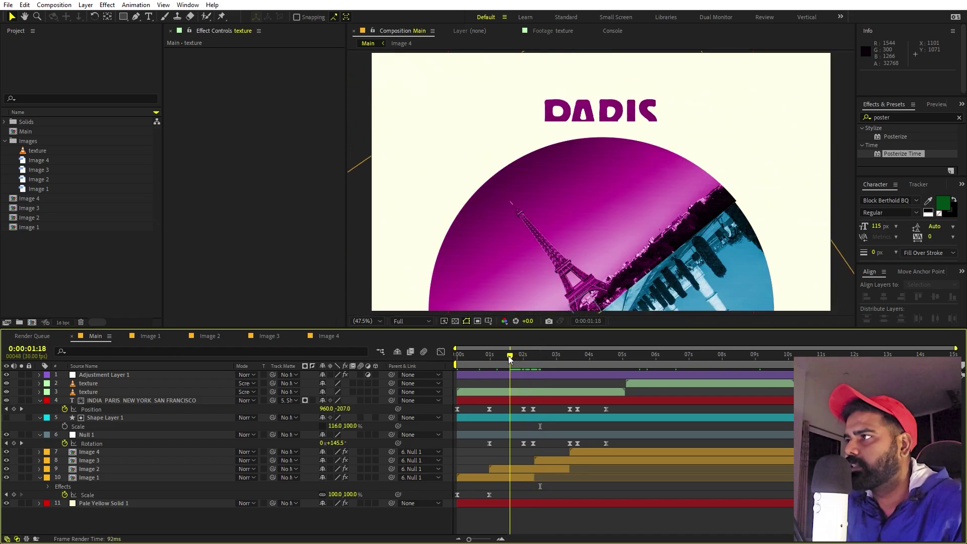
# Apply Gaussian Blur with a blurriness of 39 to the title's matte, Shape Layer 1, and check the softened edge
pyautogui.hotkey('ctrl', '5')
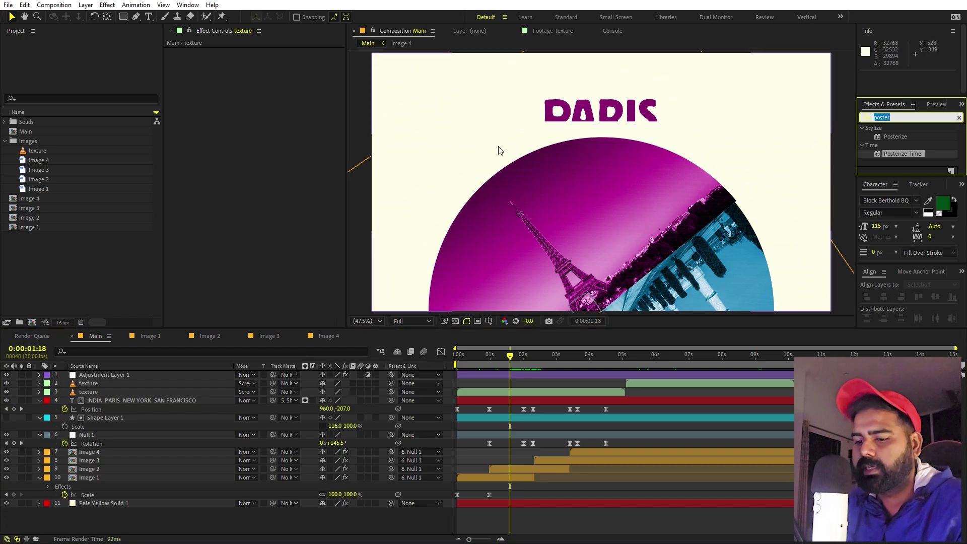
pyautogui.write('gauss')
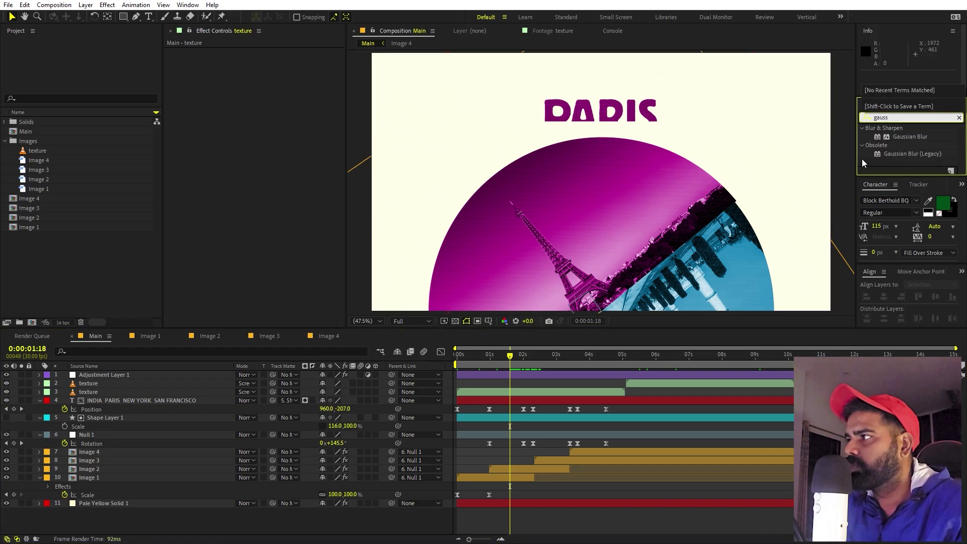
pyautogui.moveTo(920, 140); pyautogui.dragTo(126, 417)
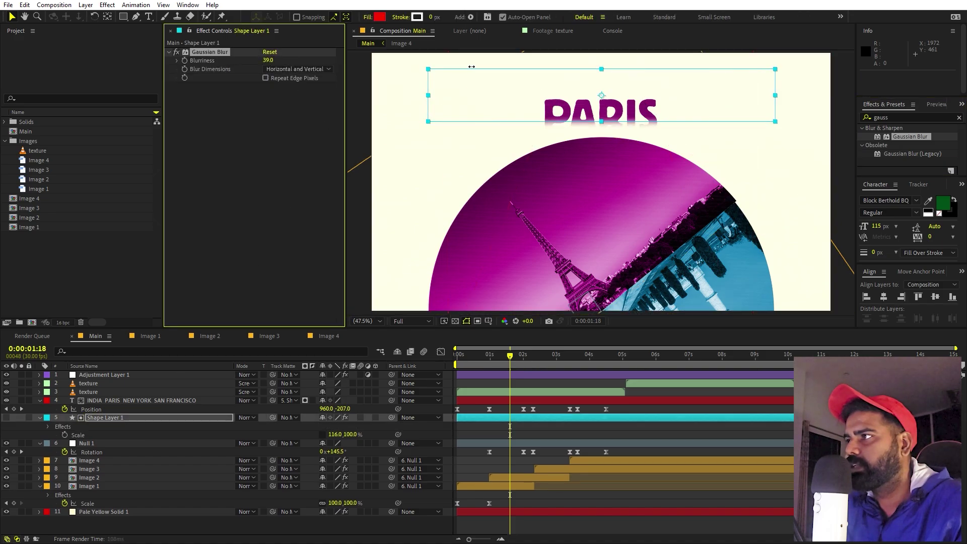
pyautogui.scroll(3, 592, 126)
pyautogui.scroll(2, 587, 162)
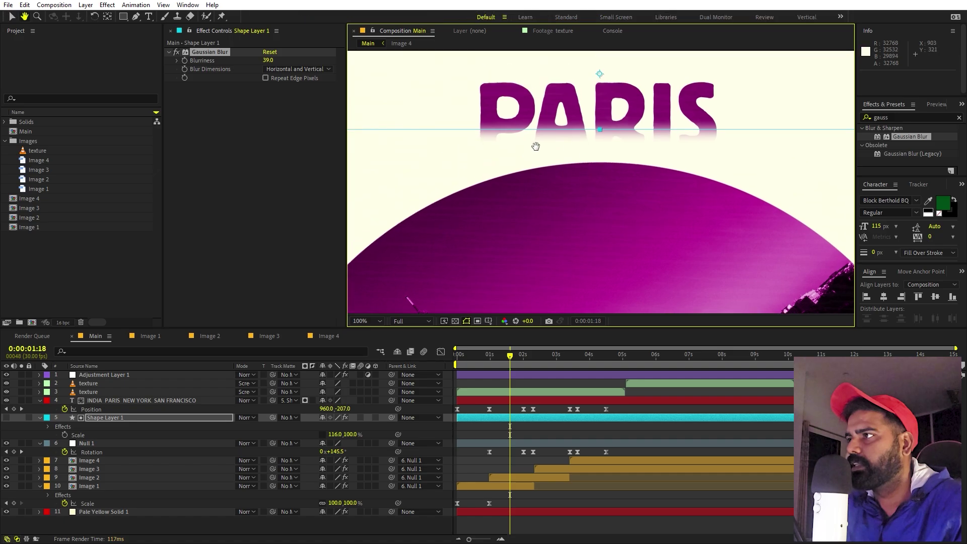
pyautogui.scroll(-5, 650, 187)
pyautogui.click(717, 256)
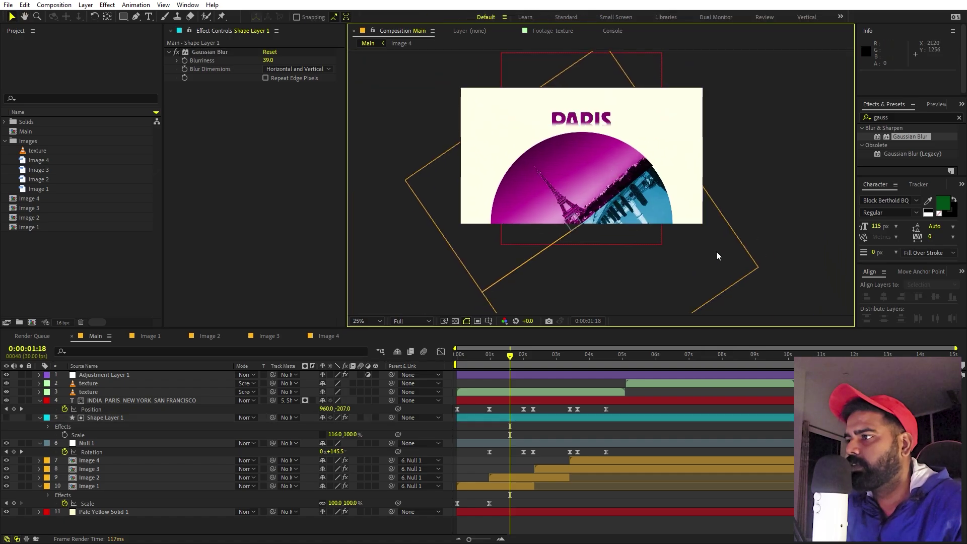
# At 0:00:02:23, draw a rectangle shape about 1704 x 320 px across the lower edge of the Main composition
pyautogui.moveTo(524, 352); pyautogui.dragTo(548, 354)
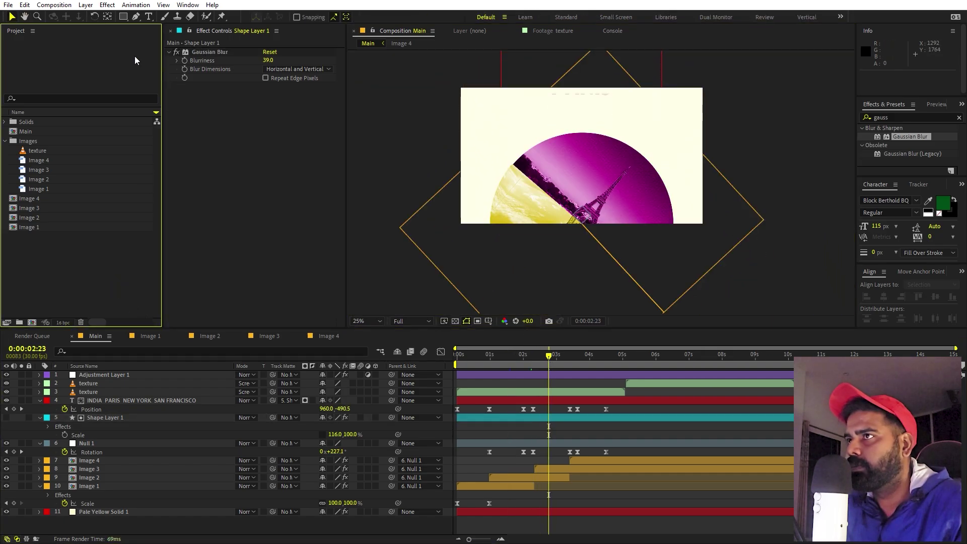
pyautogui.click(123, 17)
pyautogui.click(534, 530)
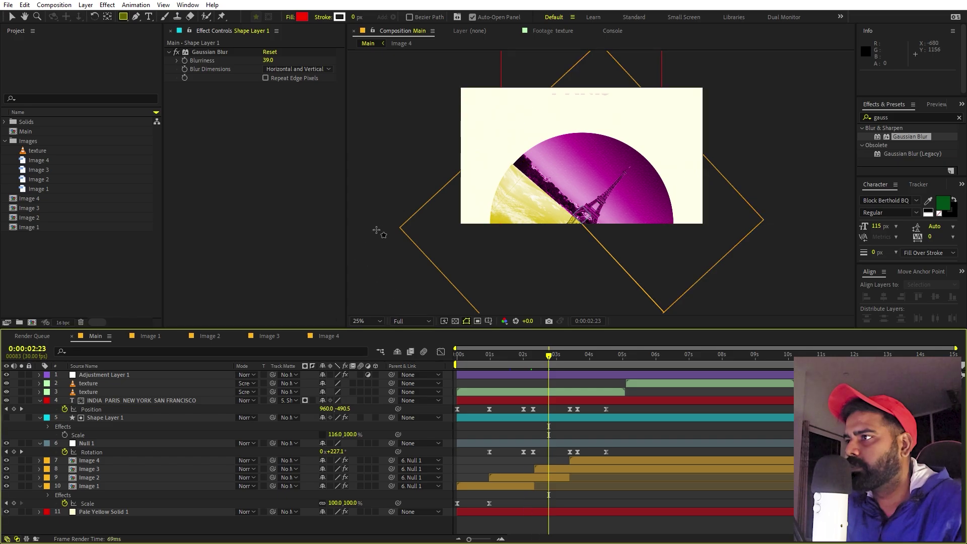
pyautogui.moveTo(383, 188); pyautogui.dragTo(784, 263)
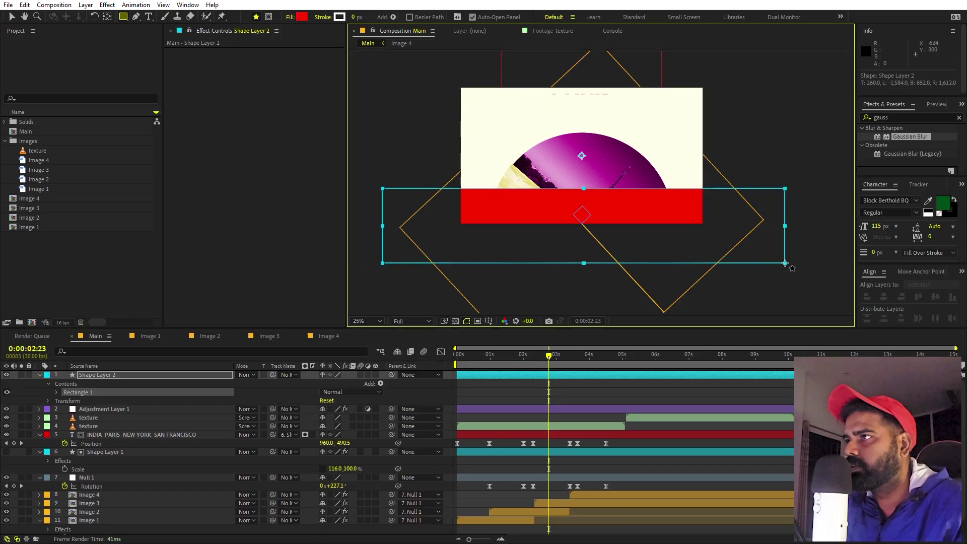
# Set the new rectangle's fill color to white
pyautogui.click(301, 17)
pyautogui.moveTo(58, 227); pyautogui.dragTo(44, 196)
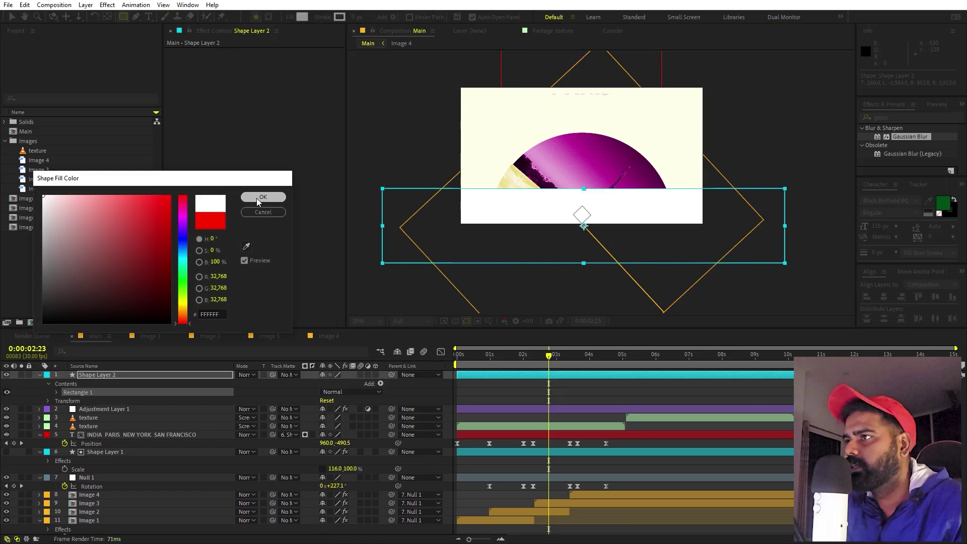
pyautogui.click(257, 197)
# Match the rectangle's fill to the pale yellow sampled from the composition background
pyautogui.click(302, 19)
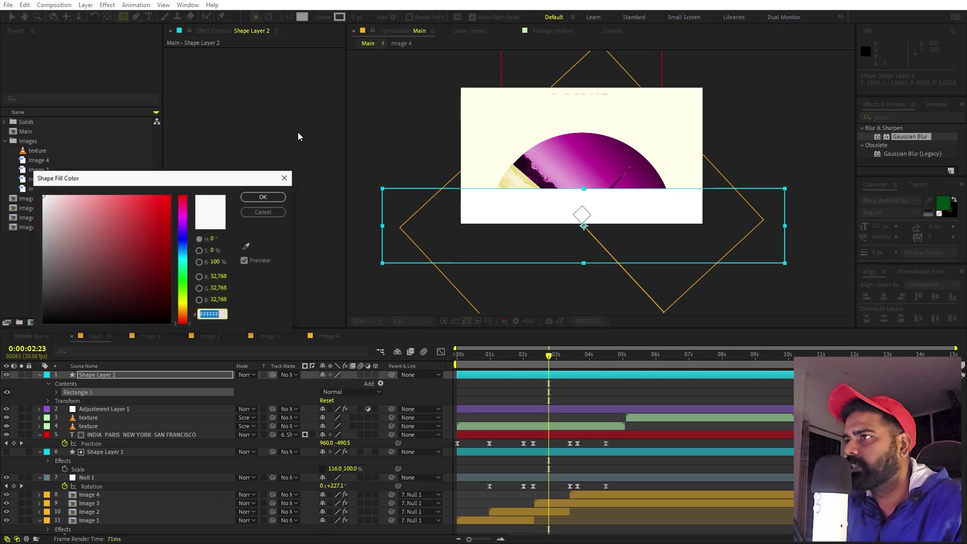
pyautogui.click(246, 246)
pyautogui.click(484, 150)
pyautogui.click(262, 197)
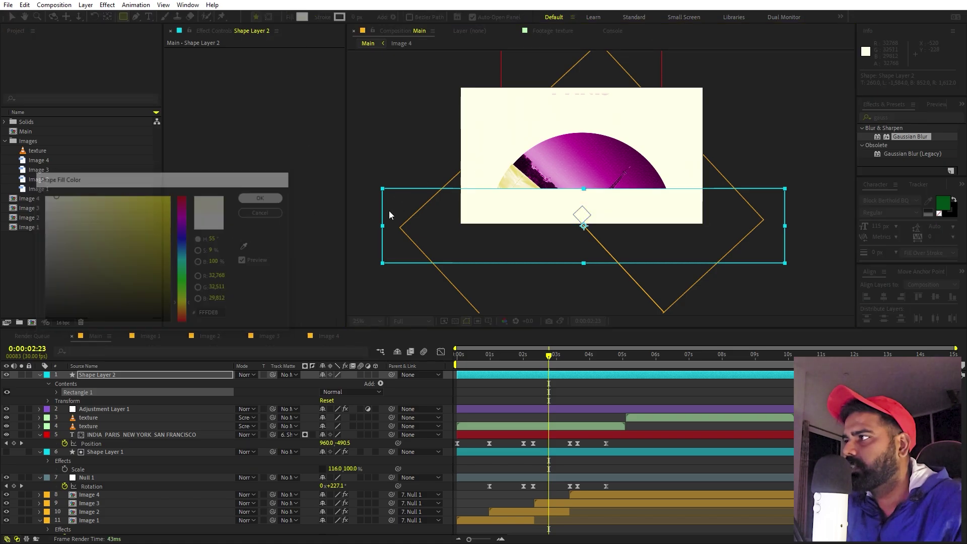
# Apply Gaussian Blur to Shape Layer 2 with Repeat Edge Pixels off and a blurriness of about 198
pyautogui.moveTo(917, 137); pyautogui.dragTo(582, 223)
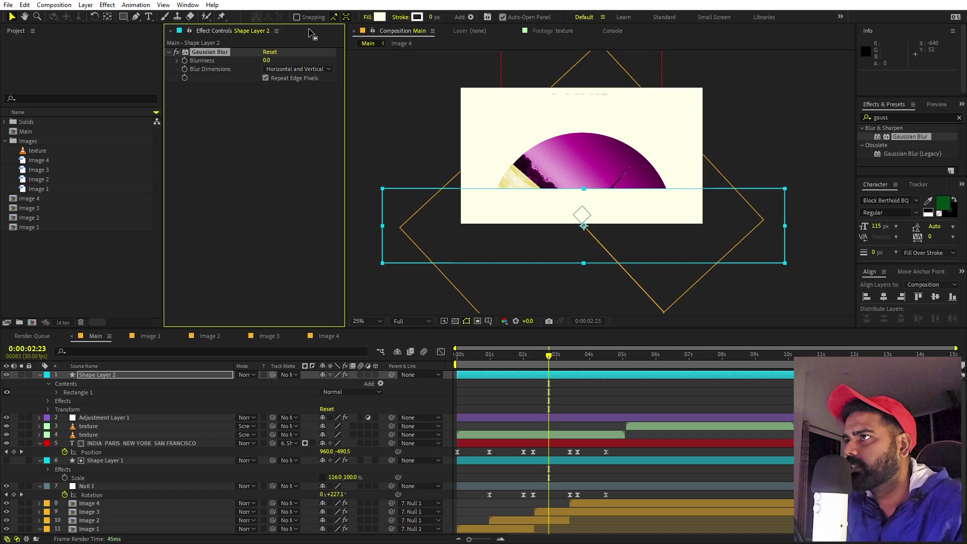
pyautogui.click(265, 79)
pyautogui.moveTo(266, 59); pyautogui.dragTo(312, 60)
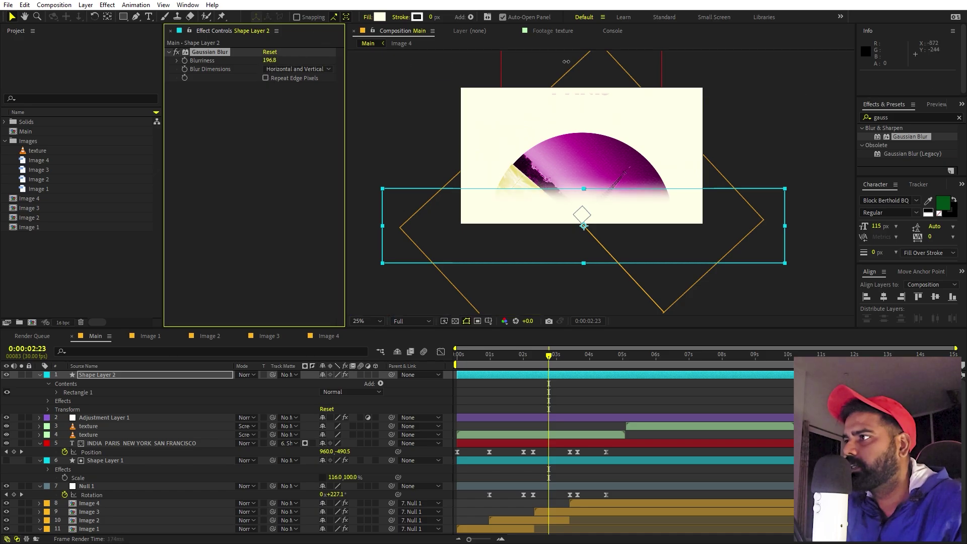
# Lower the blurred rectangle to about 974, 1240 and set its opacity to 55%
pyautogui.moveTo(686, 216)
pyautogui.mouseDown()
pyautogui.moveTo(681, 250)
pyautogui.moveTo(682, 234)
pyautogui.mouseUp()
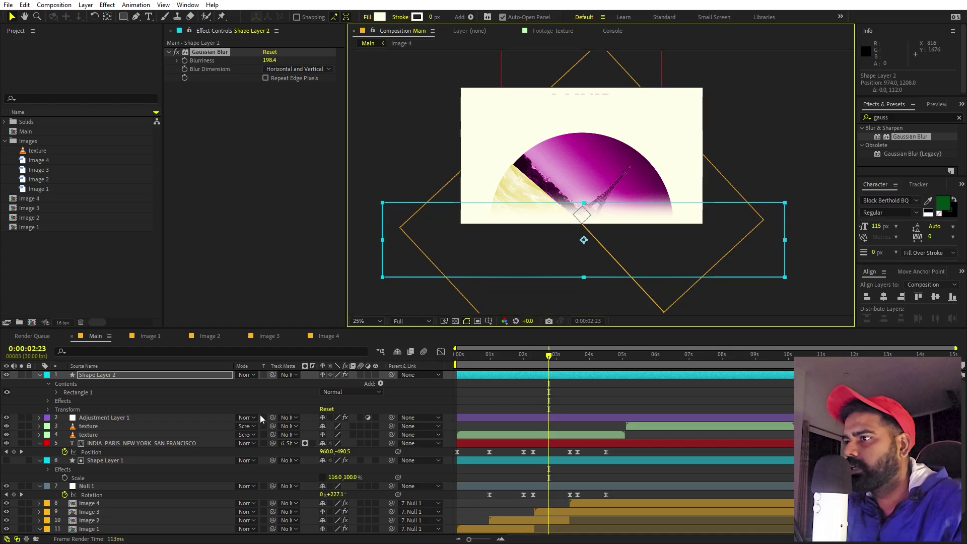
pyautogui.press('r')
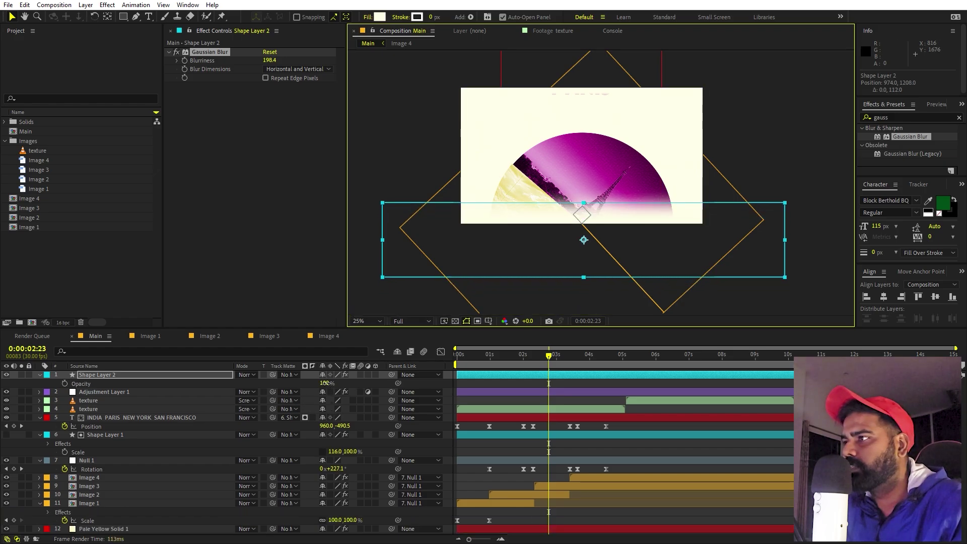
pyautogui.moveTo(325, 383); pyautogui.dragTo(305, 383)
pyautogui.click(570, 263)
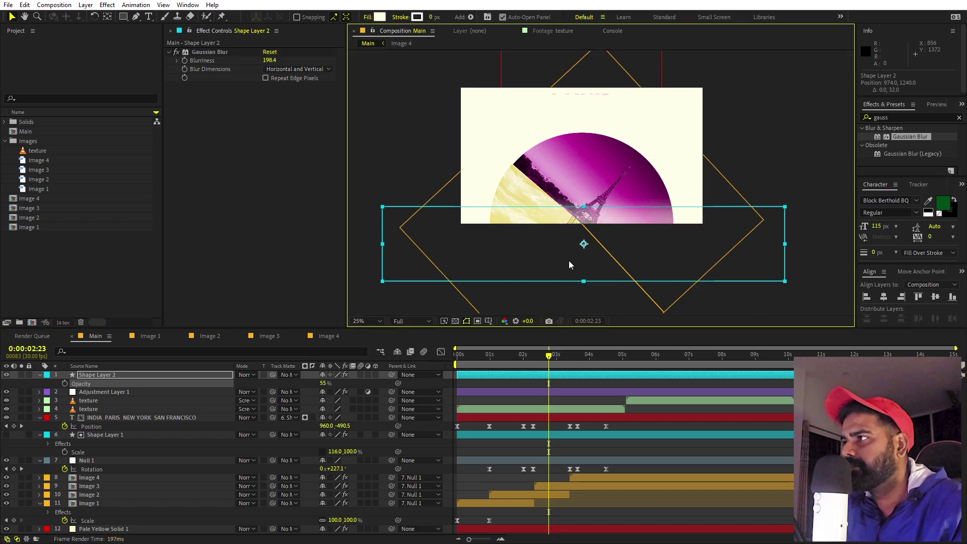
# Preview the animation with the soft fade along the lower edge, through the SAN FRANCISCO ending
pyautogui.hotkey('shift', '/')
pyautogui.press('space')
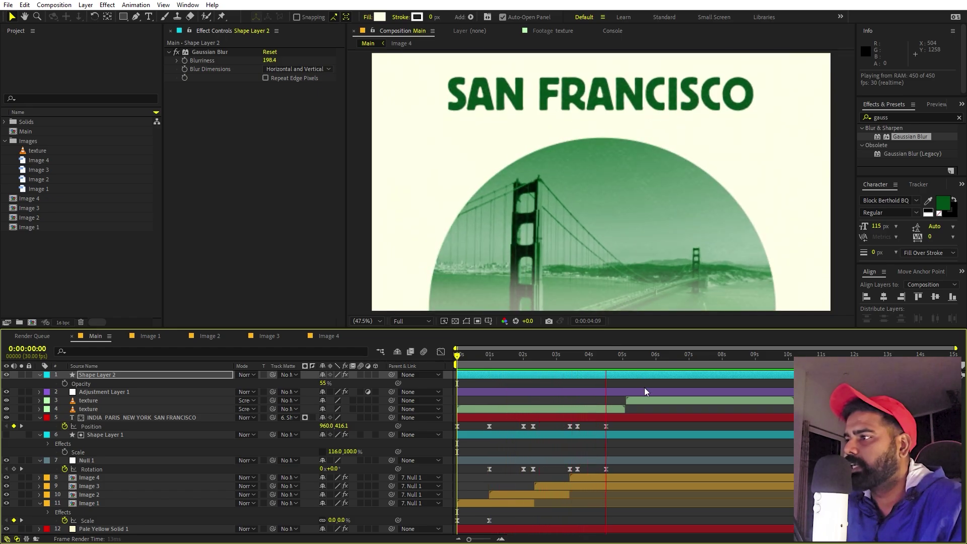
pyautogui.press('space')
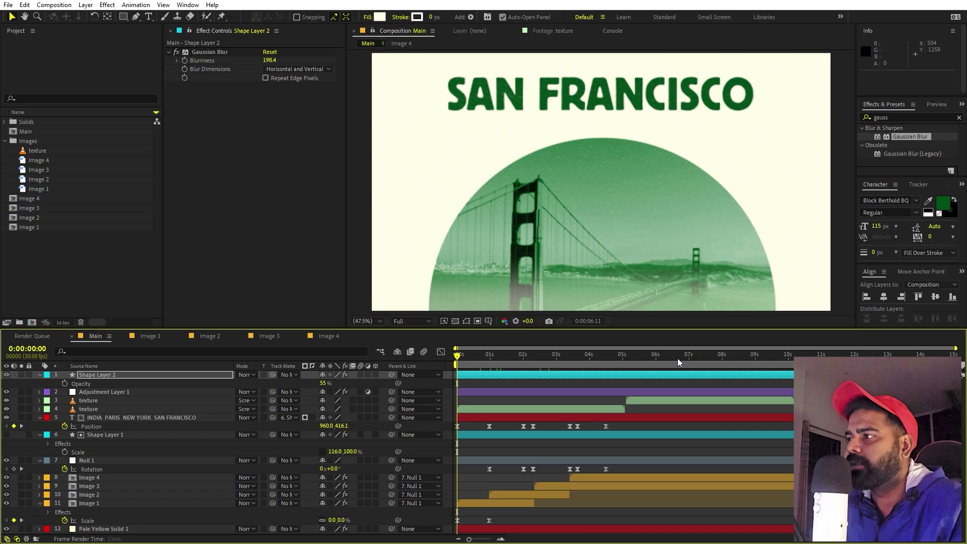
pyautogui.click(732, 365)
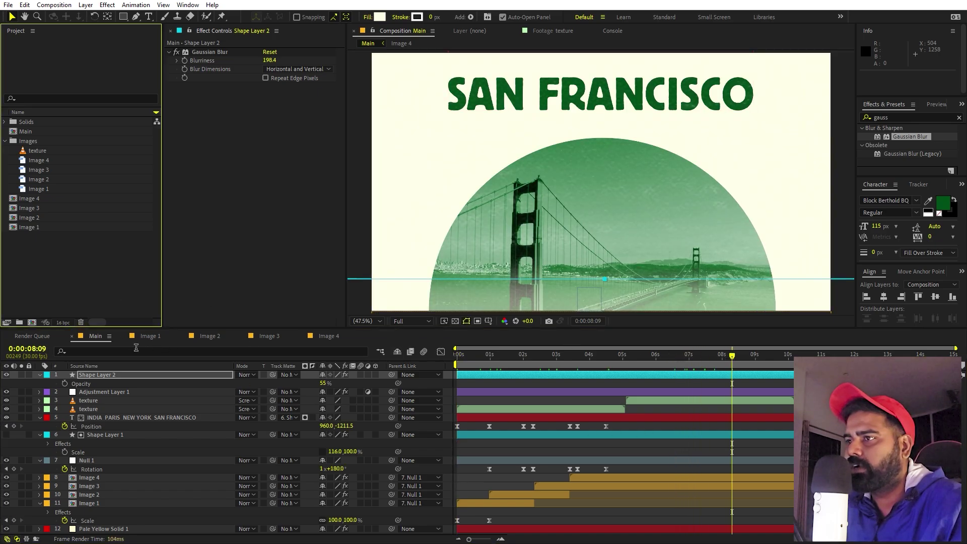
# Try to replace the Image 3 layer's source with the Image 2 footage in the Image 3 composition, undo it, and return to Main
pyautogui.click(151, 336)
pyautogui.click(211, 335)
pyautogui.click(268, 336)
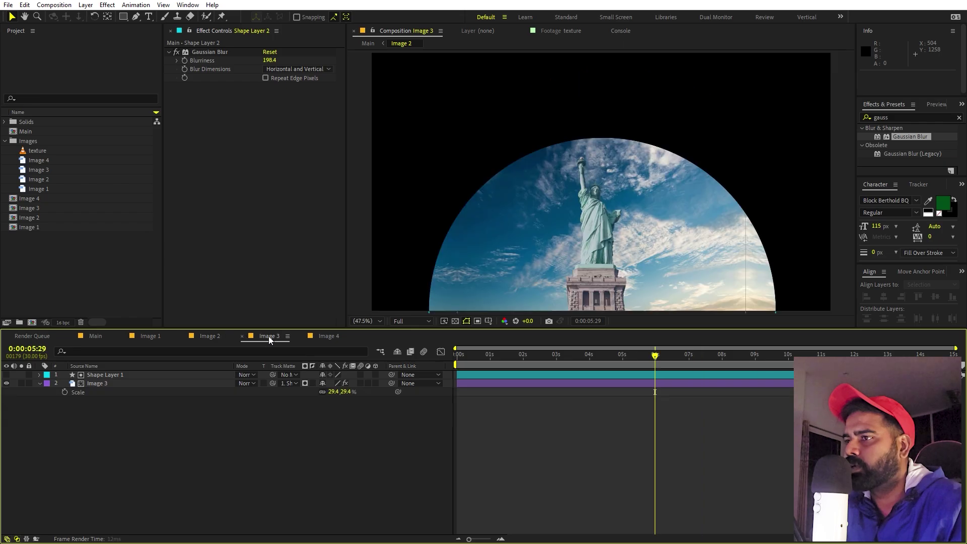
pyautogui.click(108, 383)
pyautogui.click(40, 179)
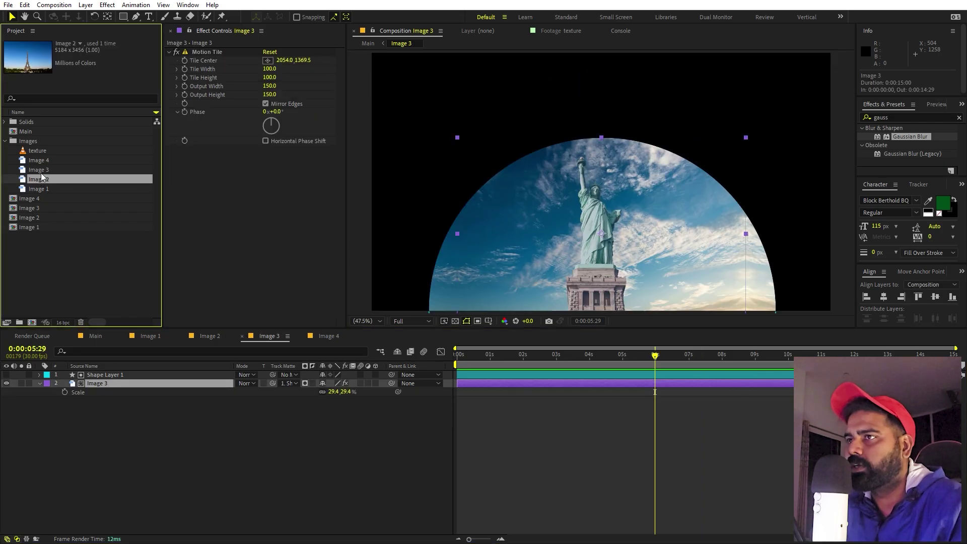
pyautogui.moveTo(42, 181); pyautogui.dragTo(135, 406)
pyautogui.moveTo(129, 387); pyautogui.dragTo(130, 388)
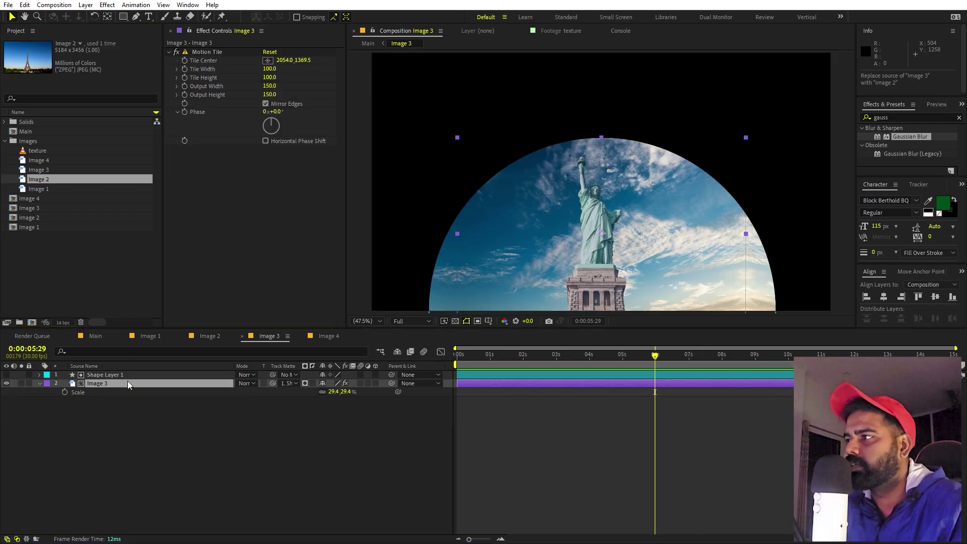
pyautogui.hotkey('ctrl', 'z')
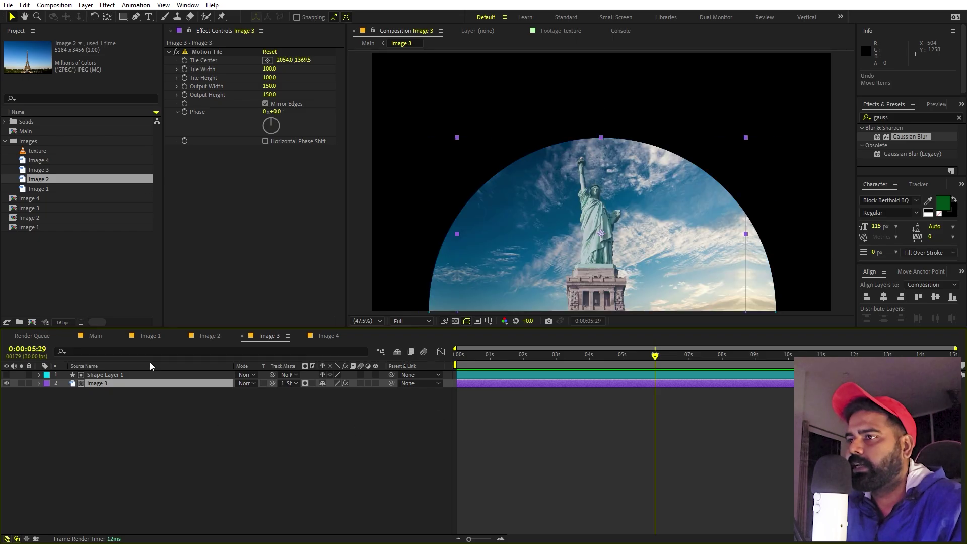
pyautogui.click(105, 337)
pyautogui.click(579, 101)
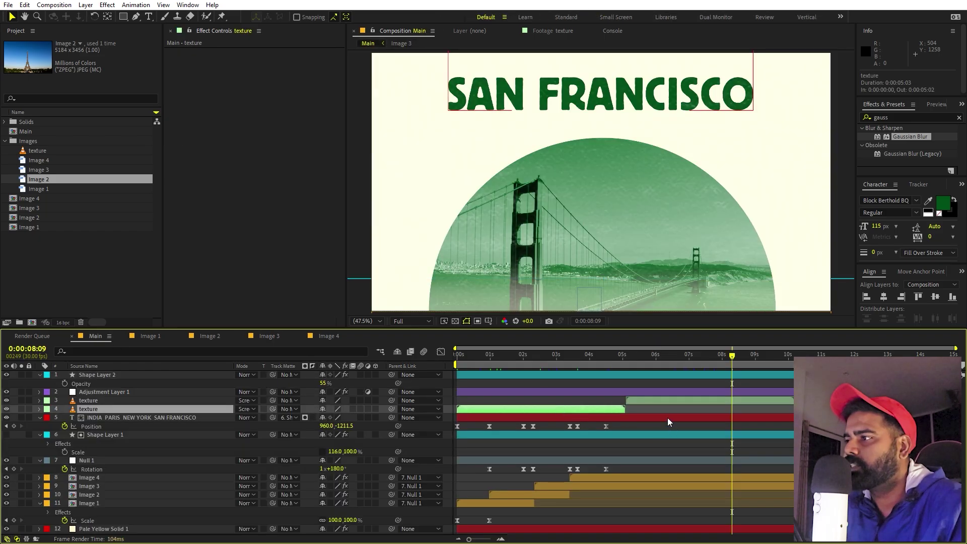
pyautogui.hotkey('ctrl', 't')
pyautogui.click(701, 409)
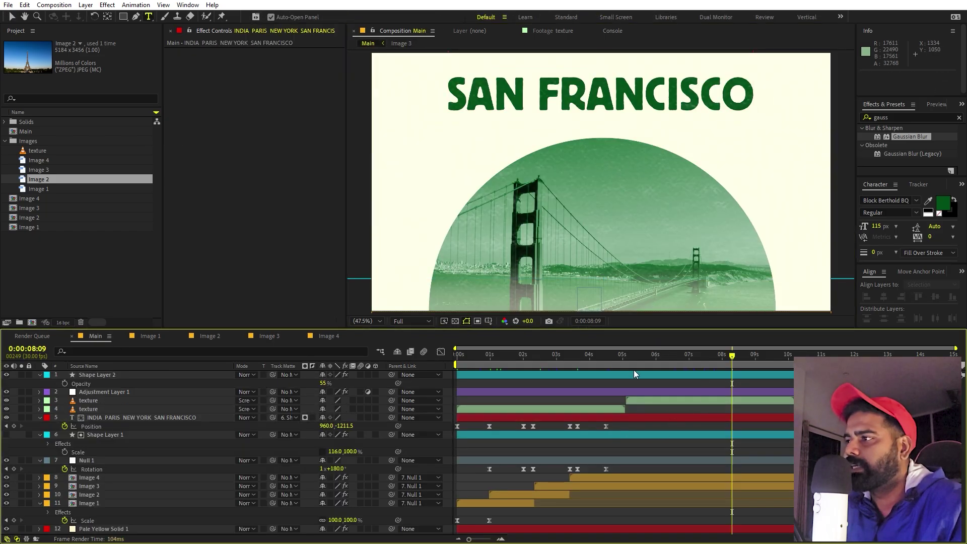
# Play the finished Main animation from the start and scrub back from SAN FRANCISCO to the NEW YORK section
pyautogui.press('Home')
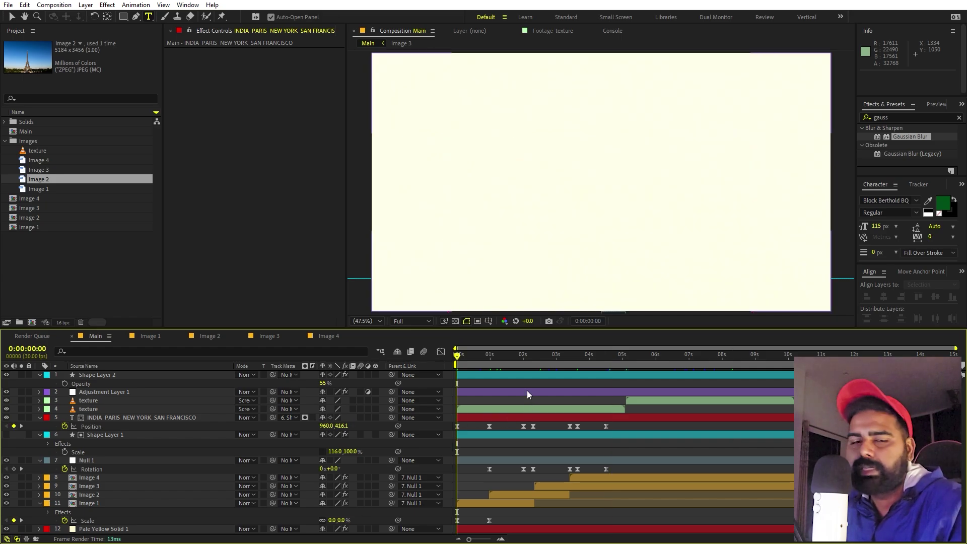
pyautogui.press('space')
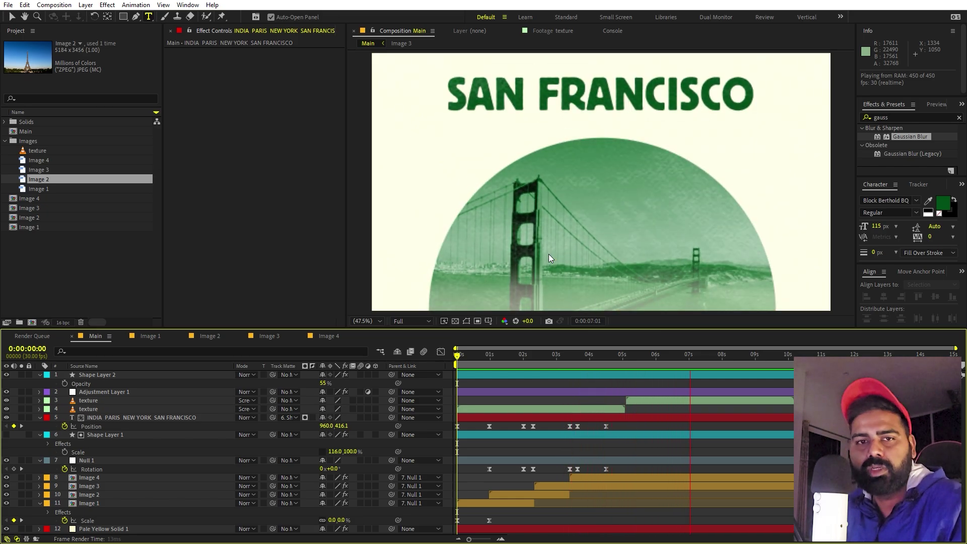
pyautogui.click(642, 358)
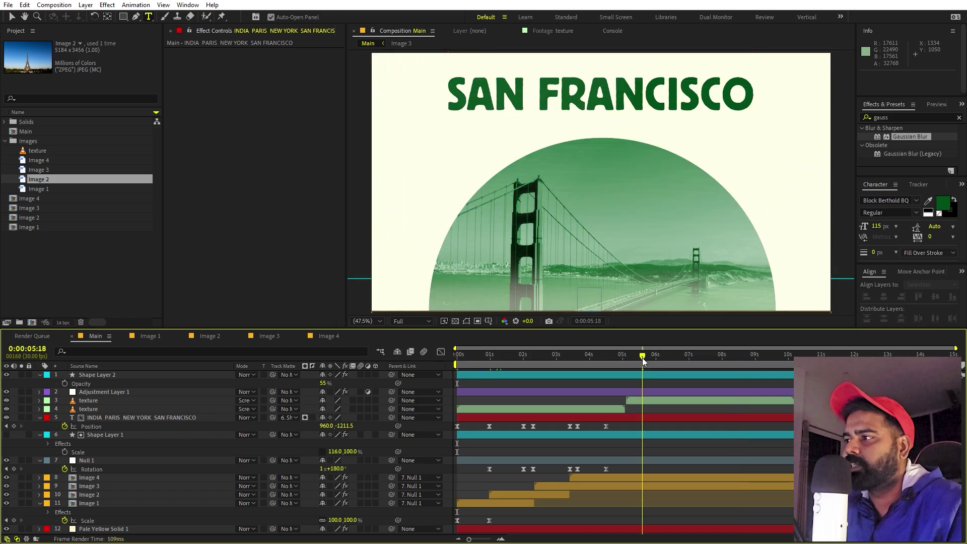
pyautogui.moveTo(642, 357); pyautogui.dragTo(567, 366)
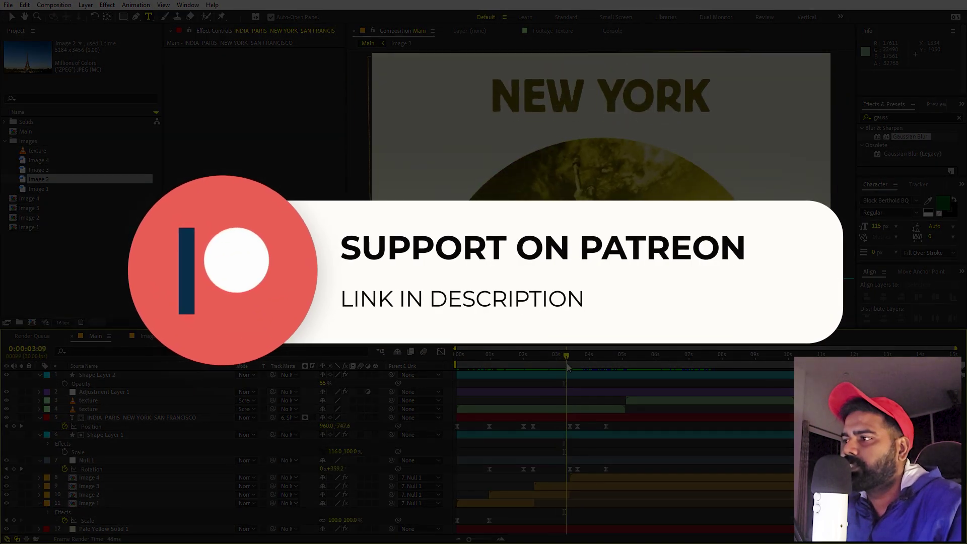